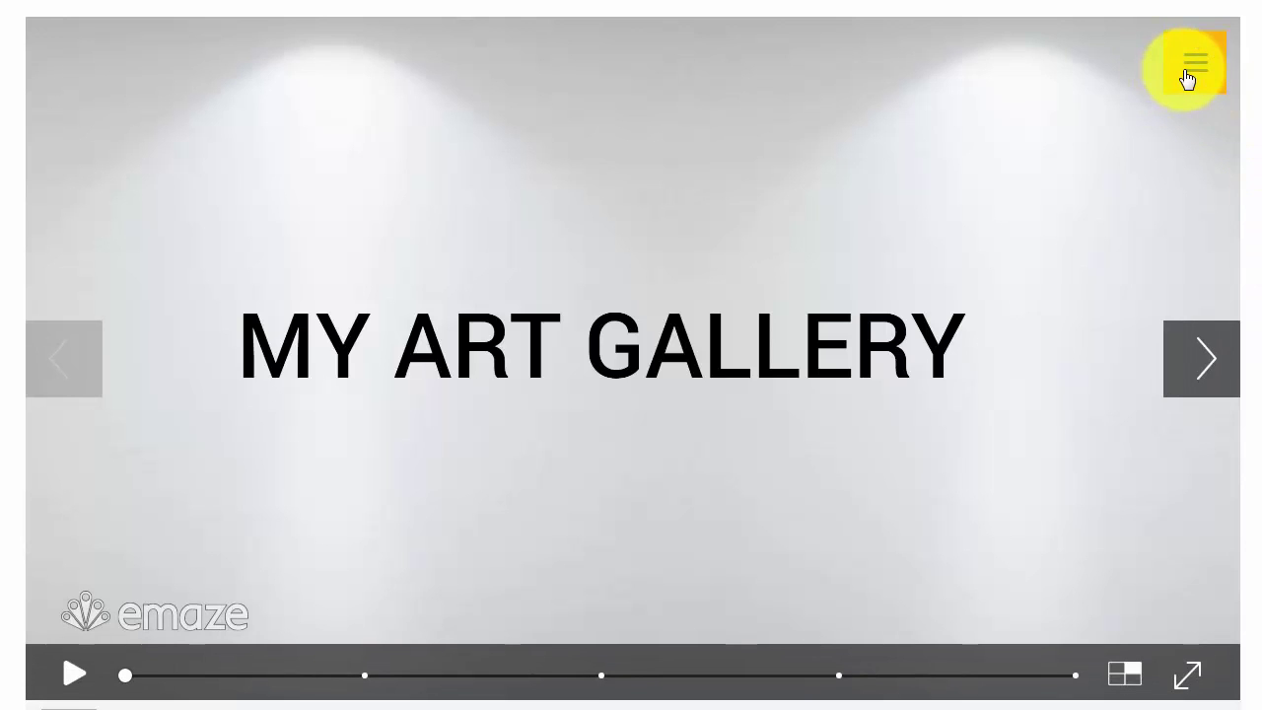
Step: Duplicate the My Art Gallery presentation and acknowledge the success message
click(1186, 77)
click(1069, 67)
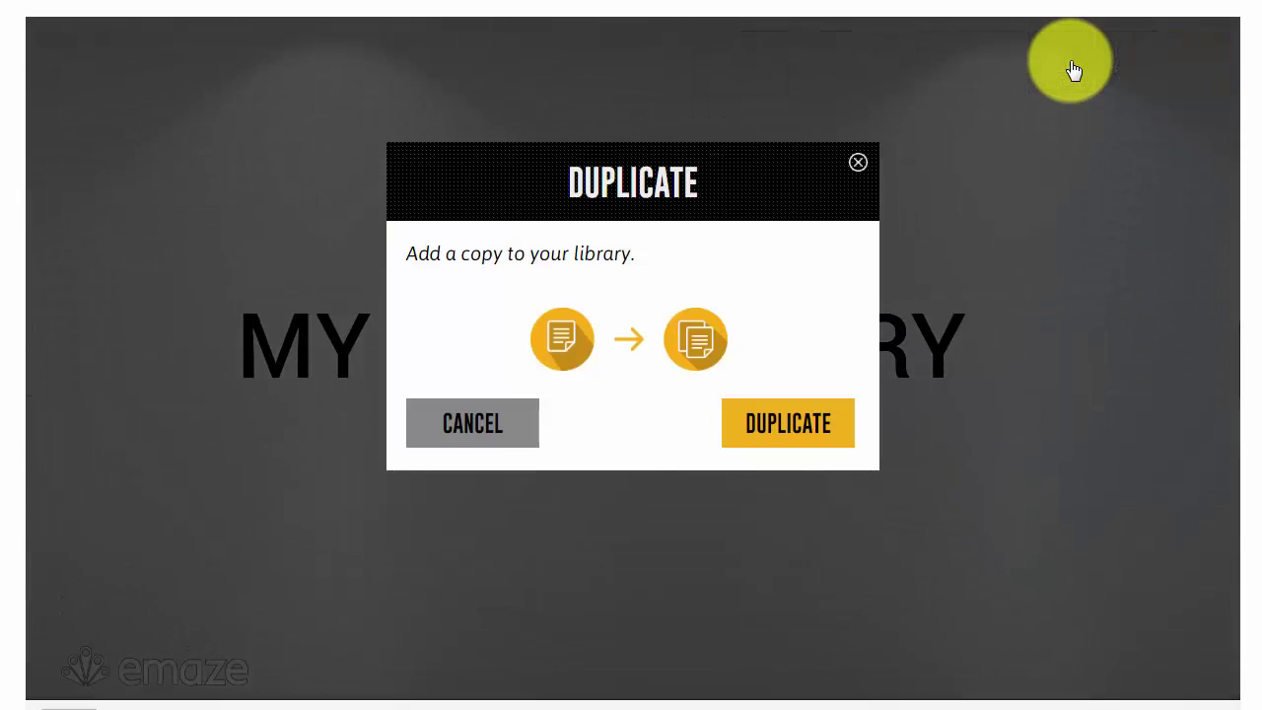
click(798, 438)
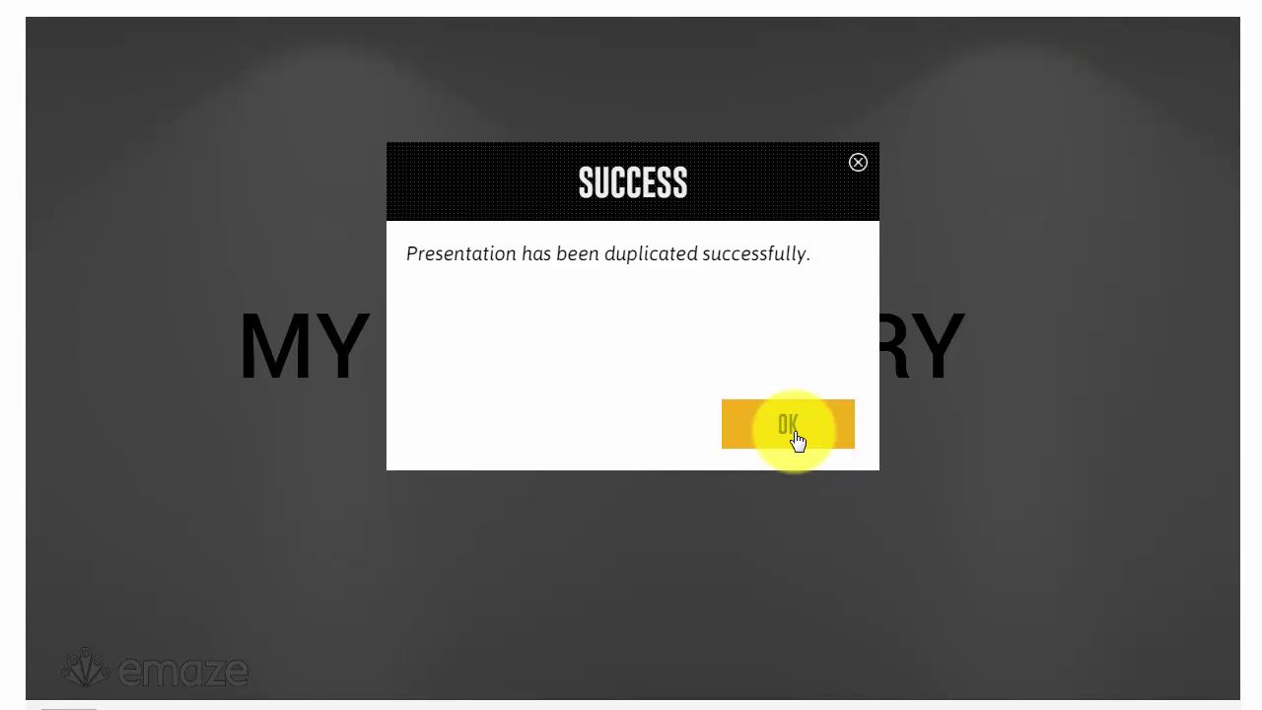
click(787, 426)
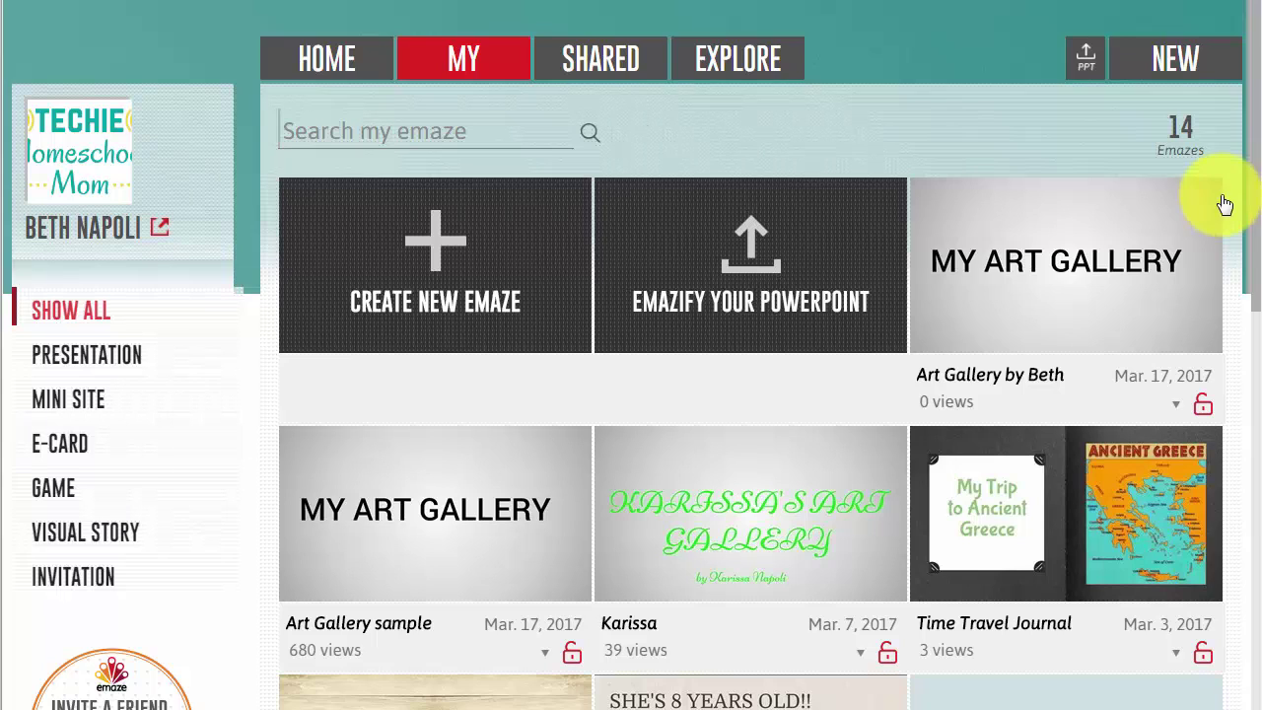
Step: Open the new art gallery copy in the editor to show its five slides
mouse_move(1056, 257)
click(989, 259)
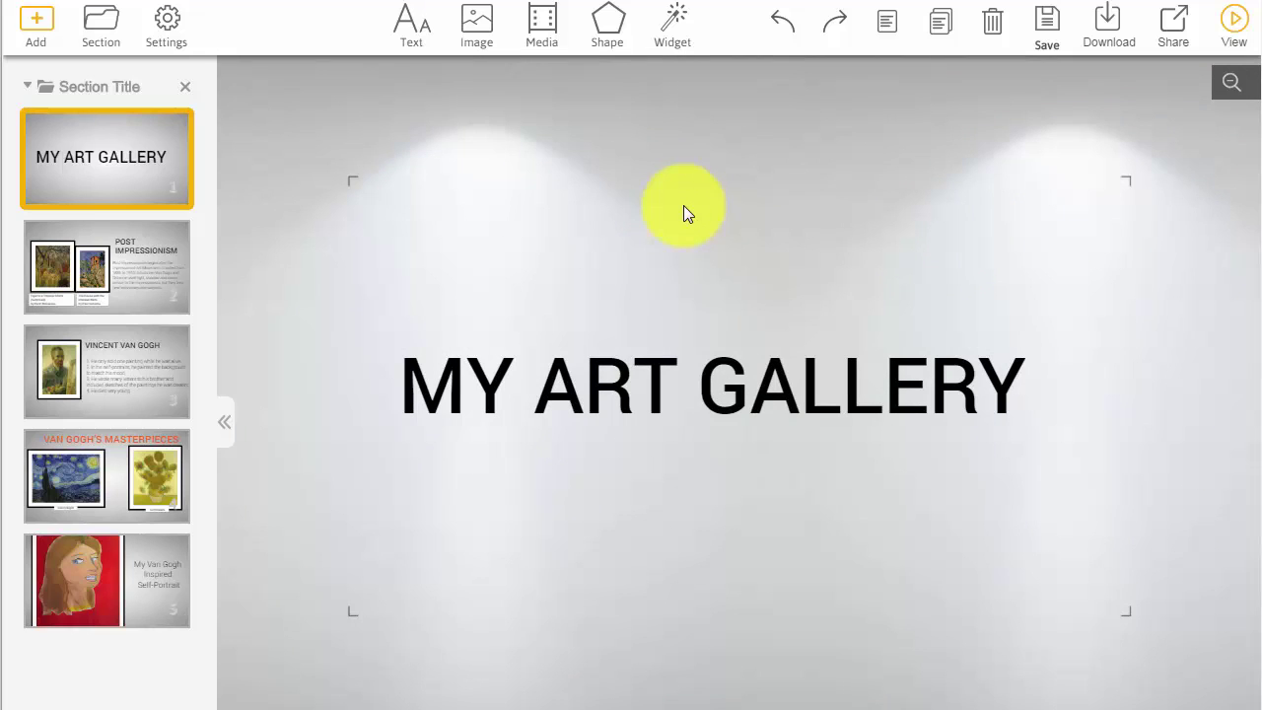
Step: Replace the first slide's title with 'FAMOUS ARTIST'S' and 'GALLERY' on two lines
click(595, 380)
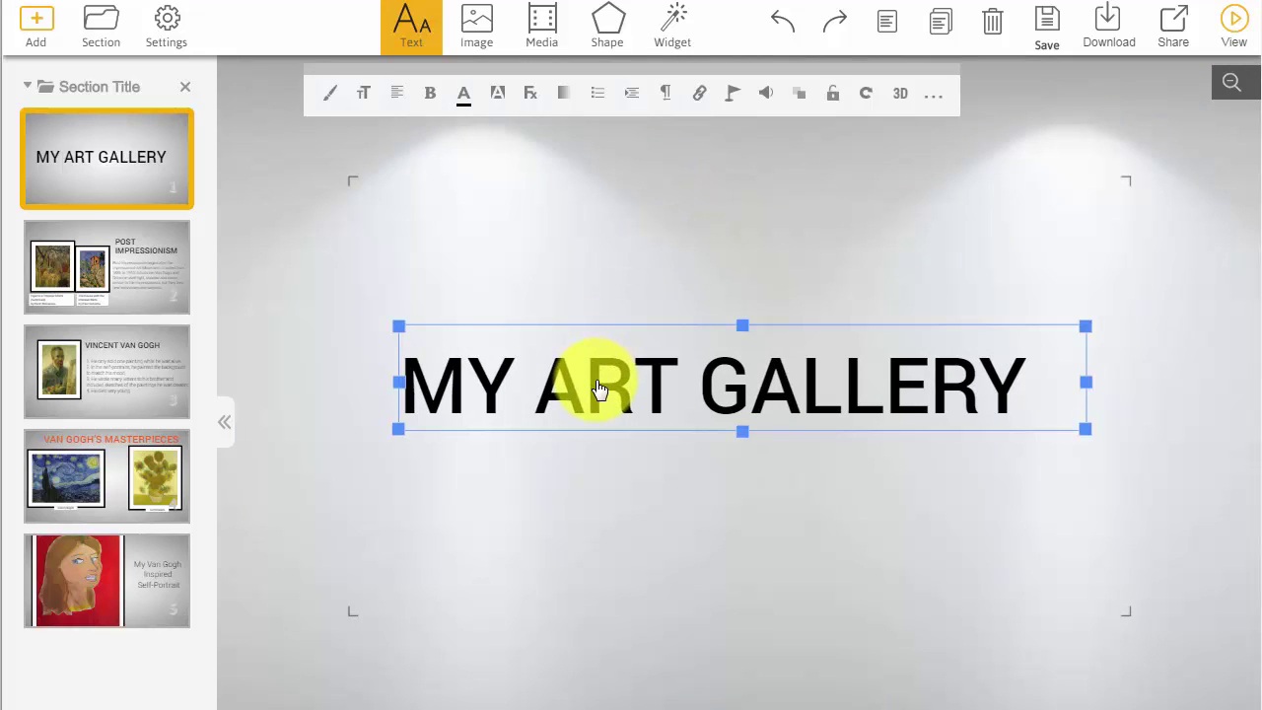
click(598, 381)
key(ctrl+a)
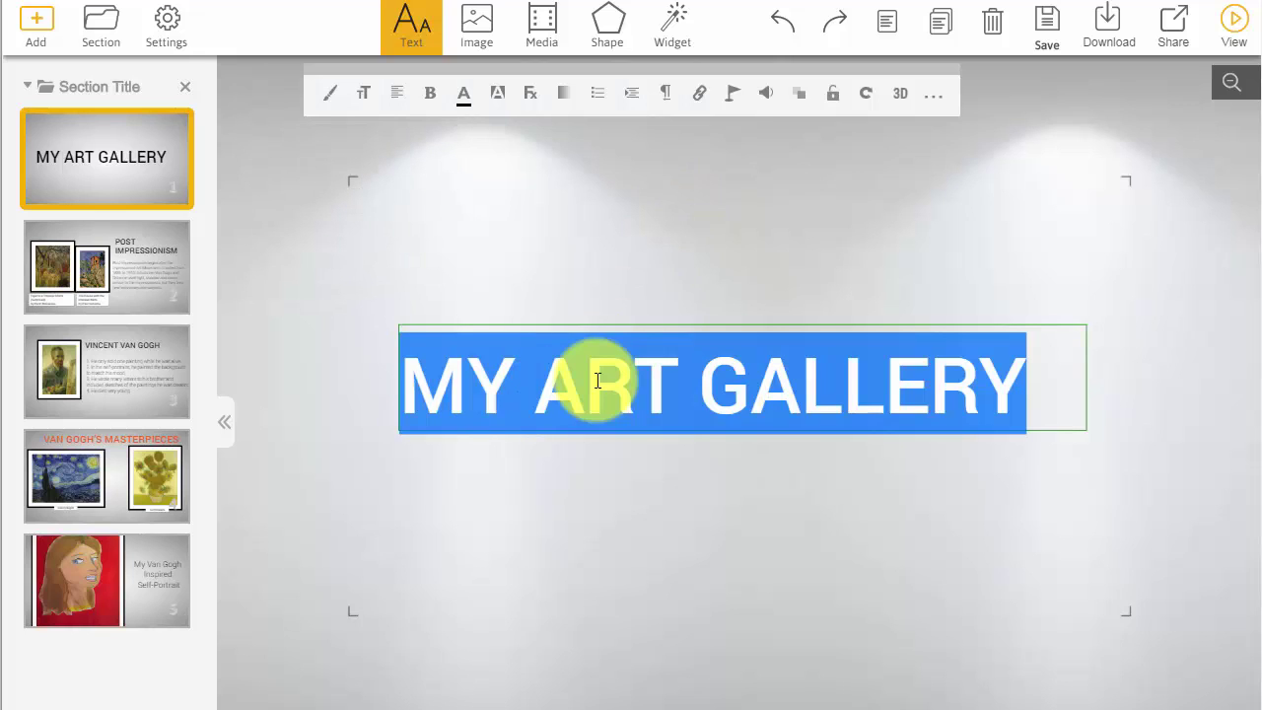
text(FAMOU)
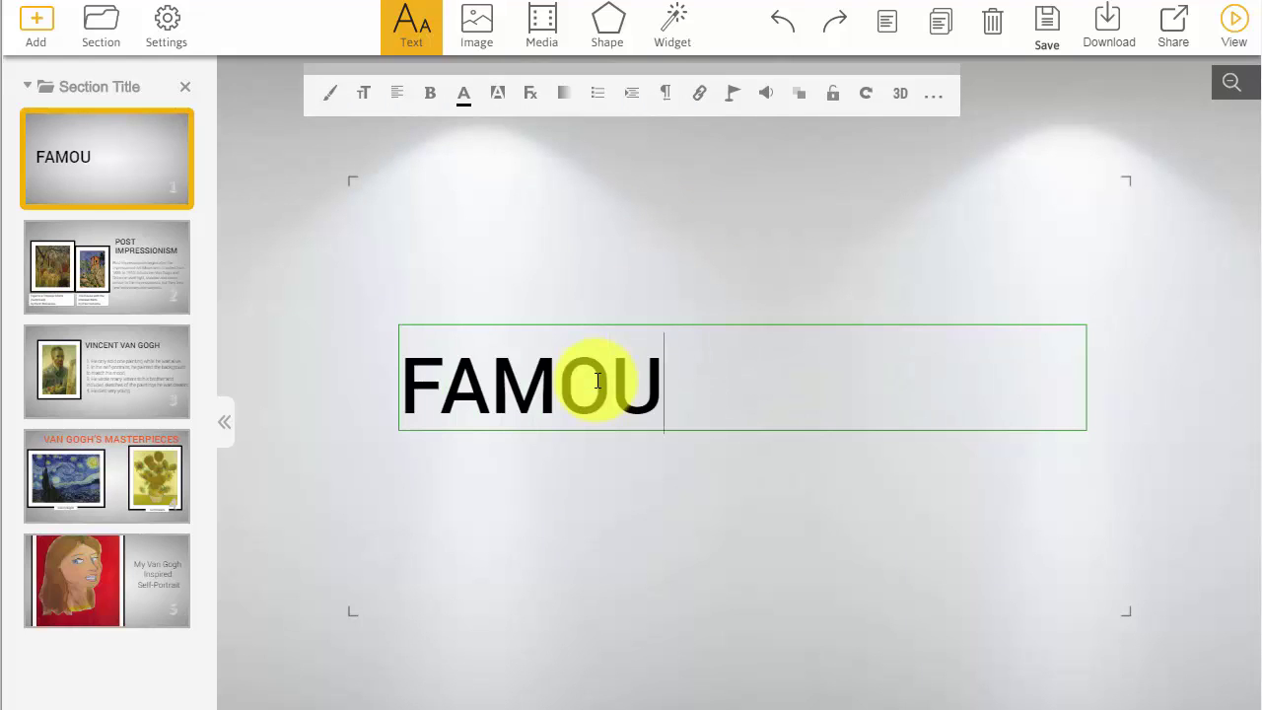
text(S ARTIST)
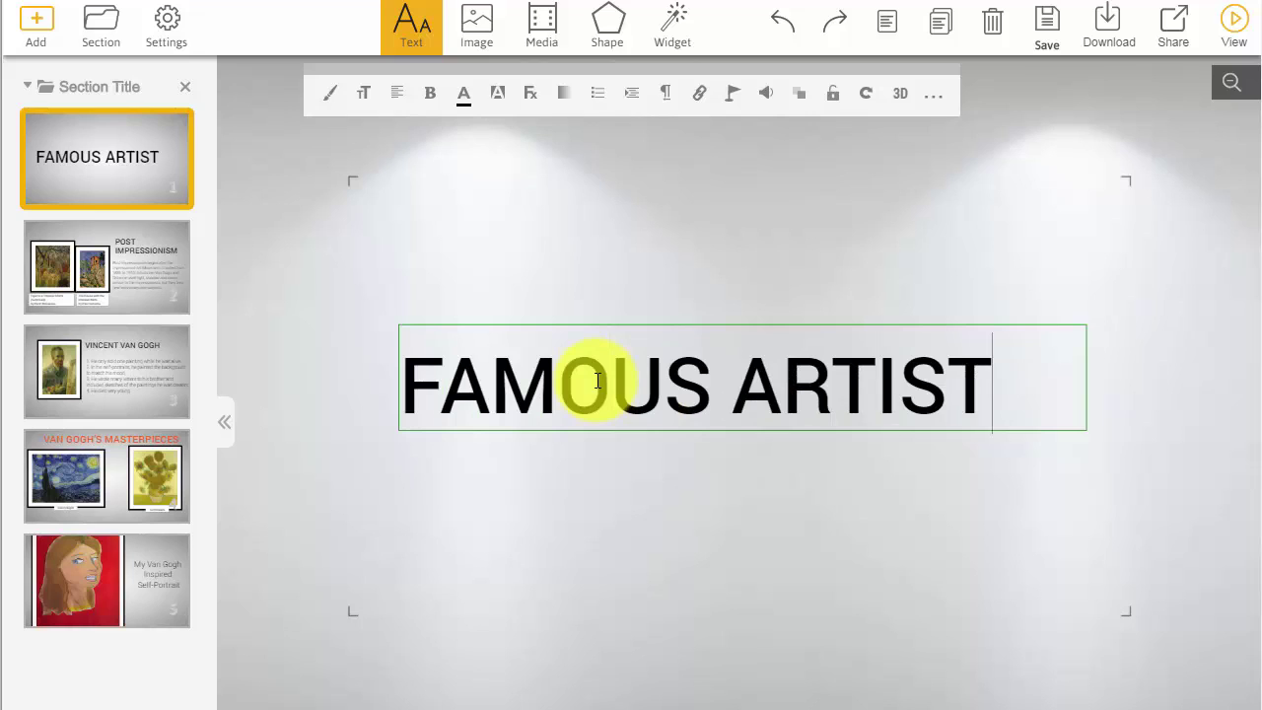
text('S)
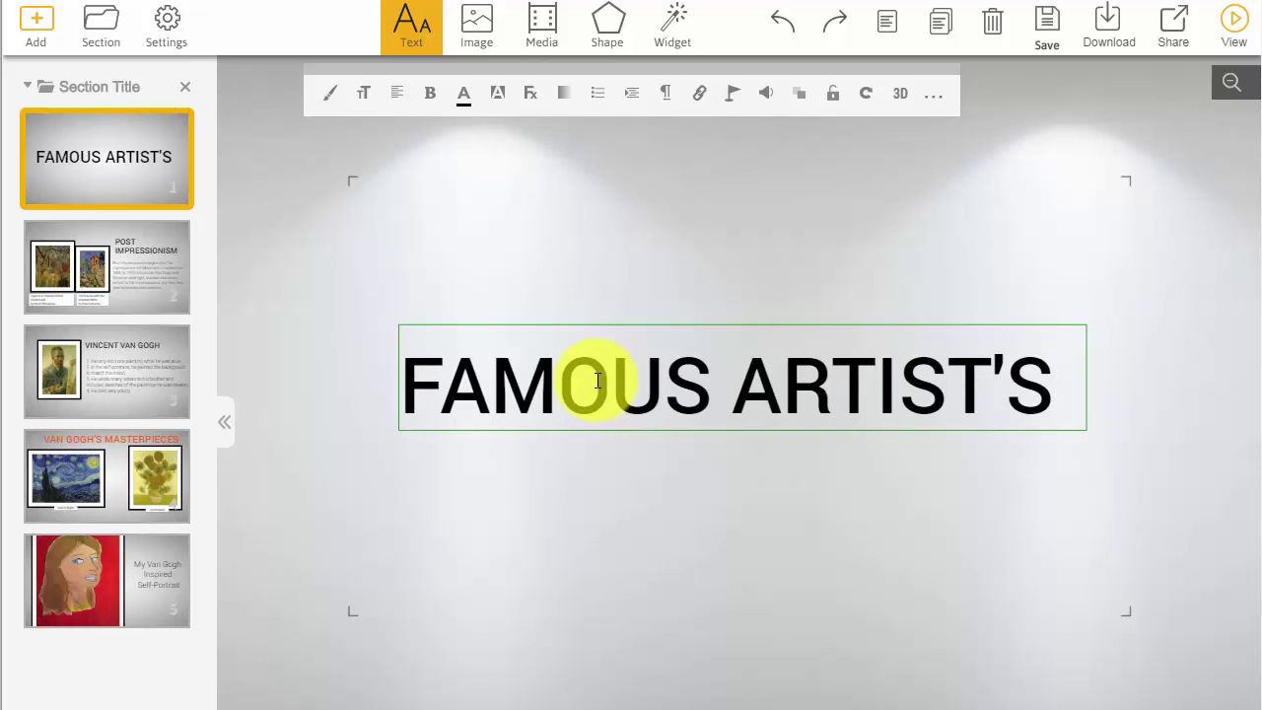
key(Return)
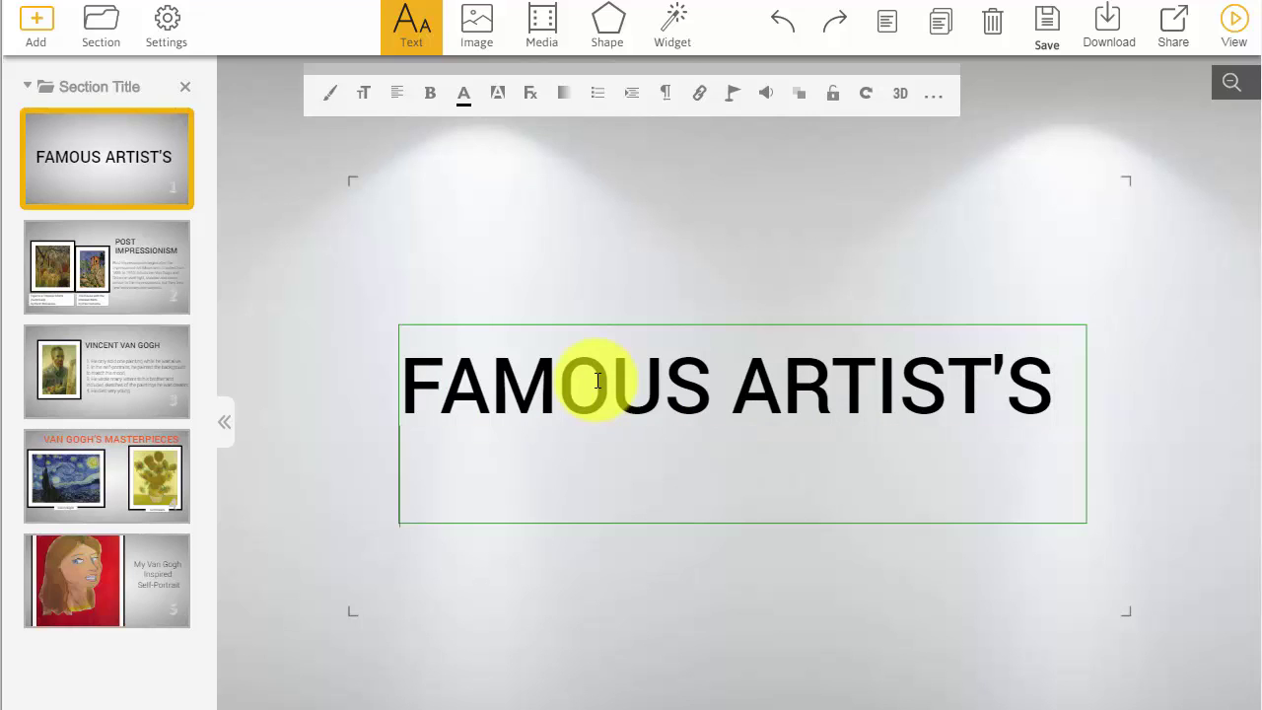
text(GALLERY)
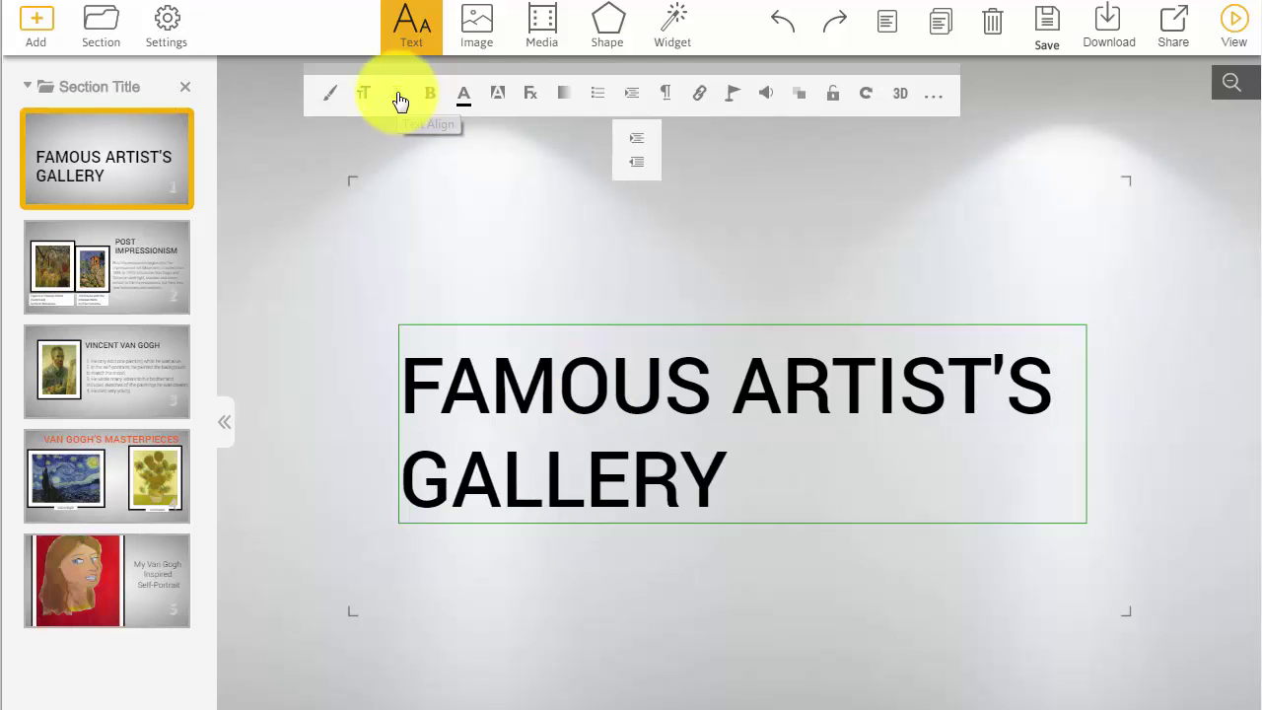
Step: Centre the title, shrink its font size from 12 to 8, and move it higher
click(398, 164)
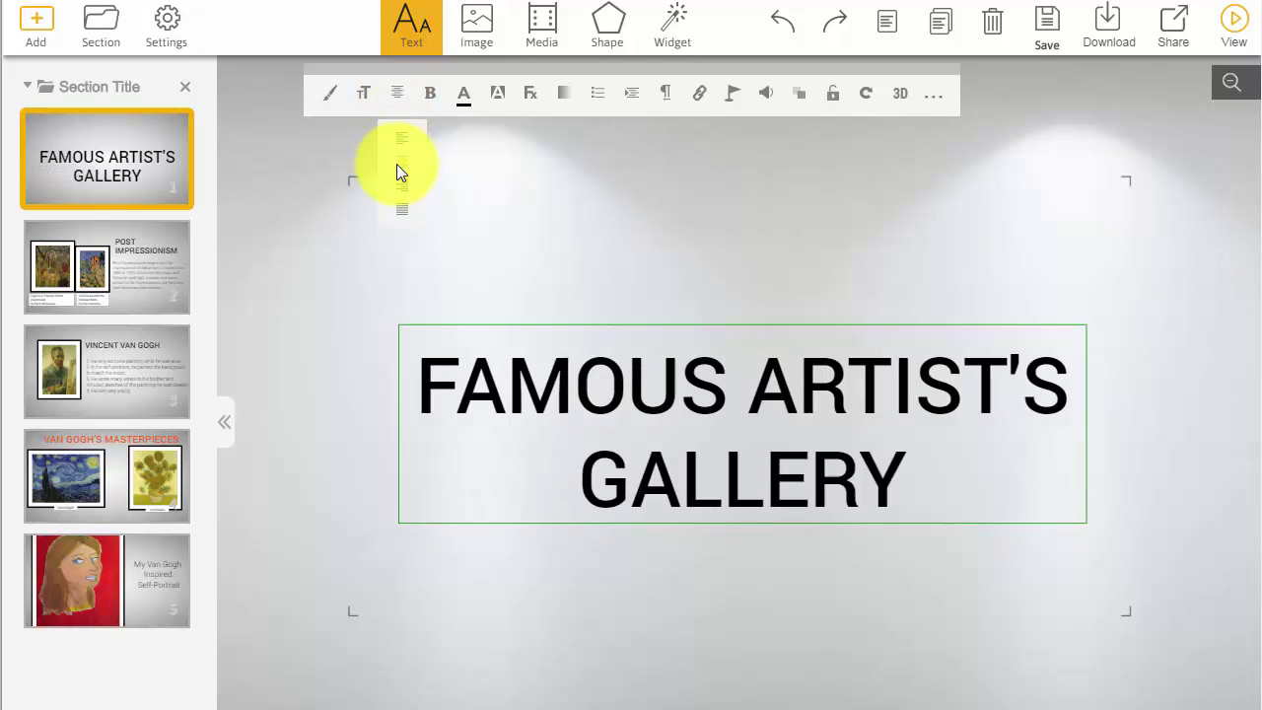
mouse_move(367, 103)
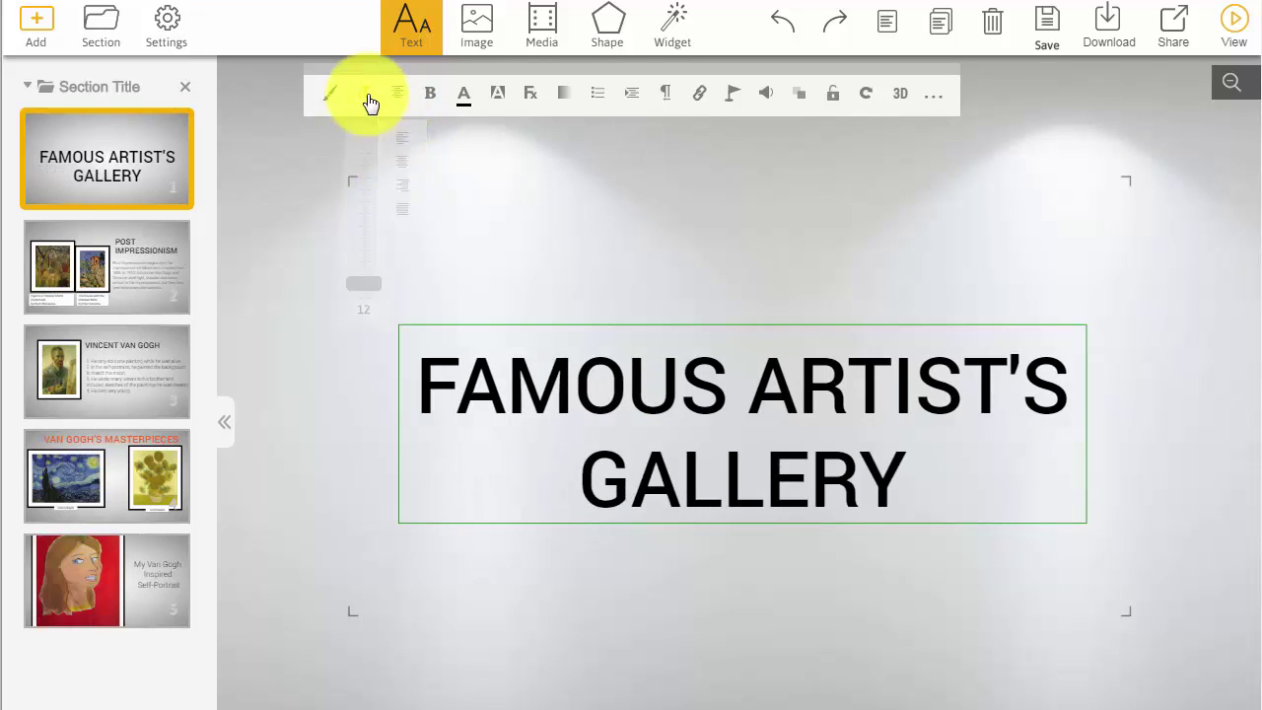
drag(362, 284, 367, 245)
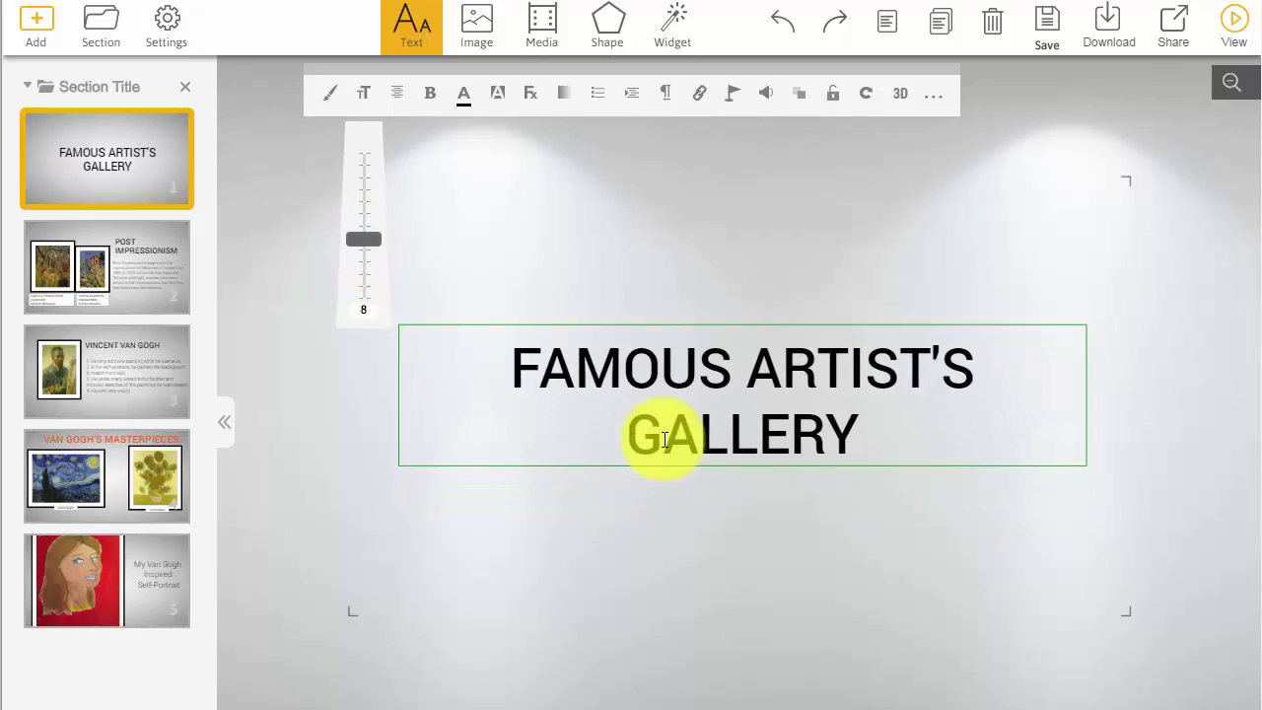
click(591, 250)
drag(699, 389, 694, 296)
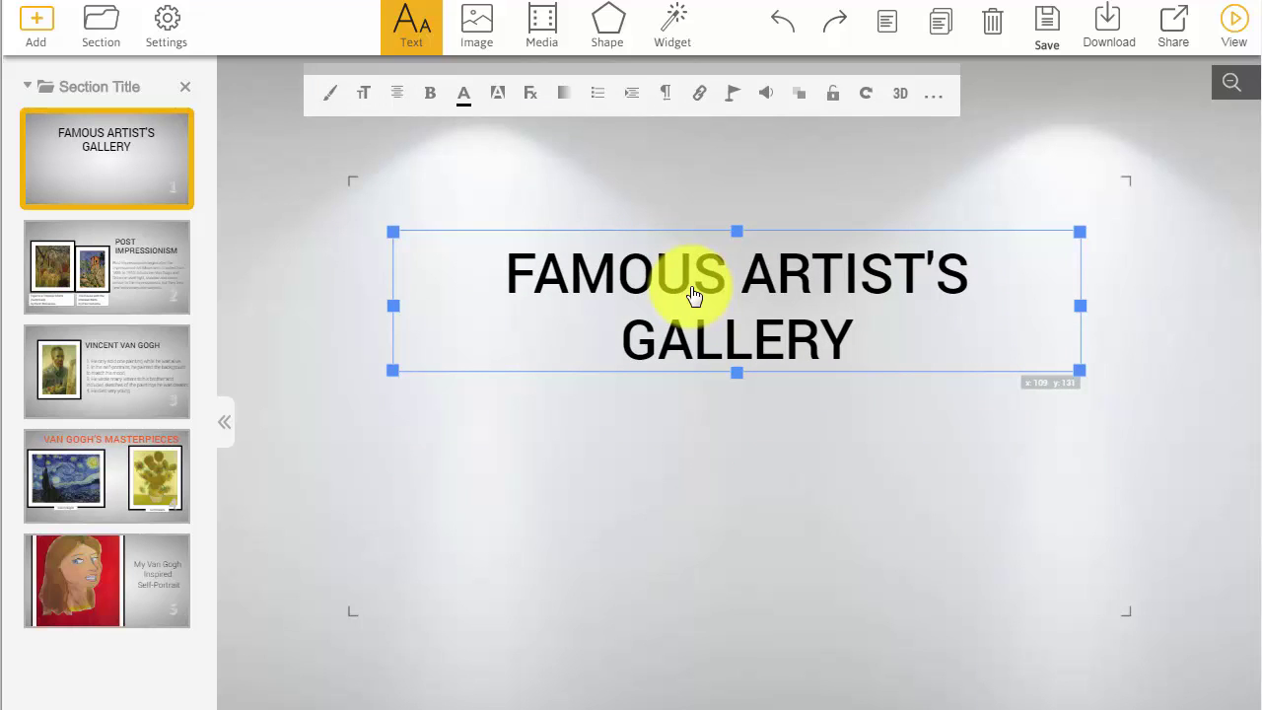
Step: Make the gallery title blue in Cabinsketch, then go to the Post Impressionism slide
click(465, 111)
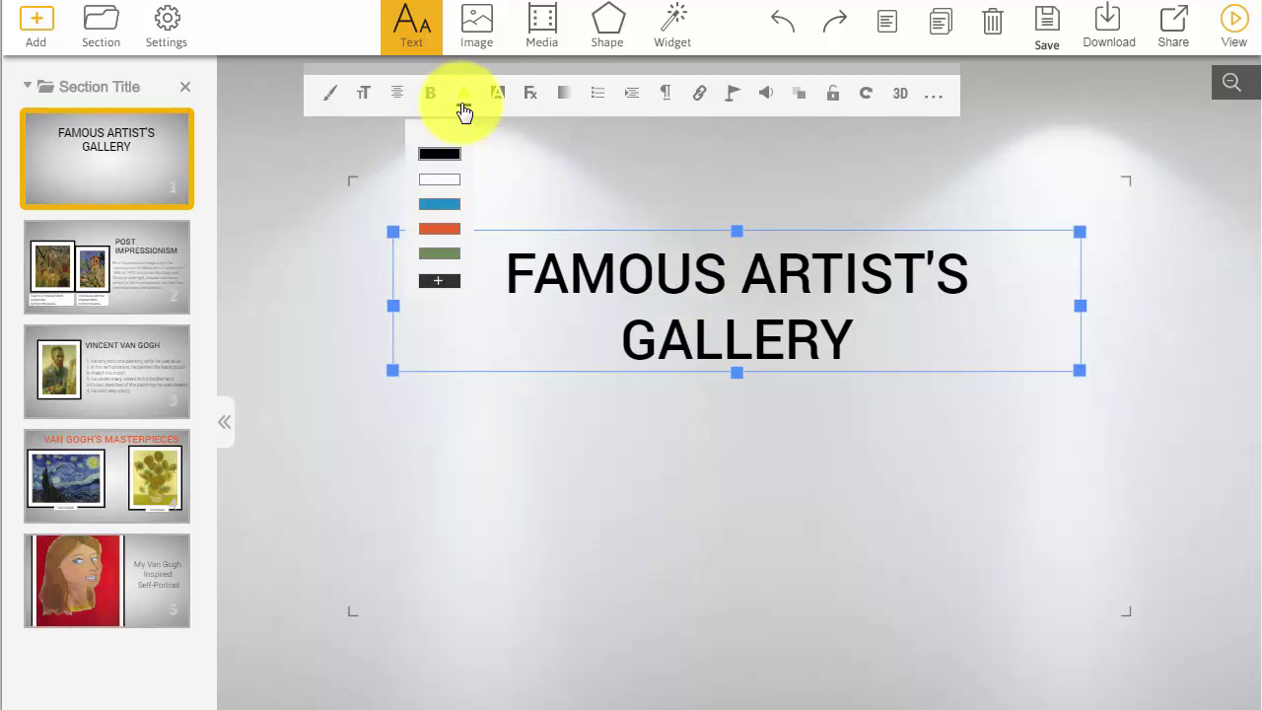
click(453, 202)
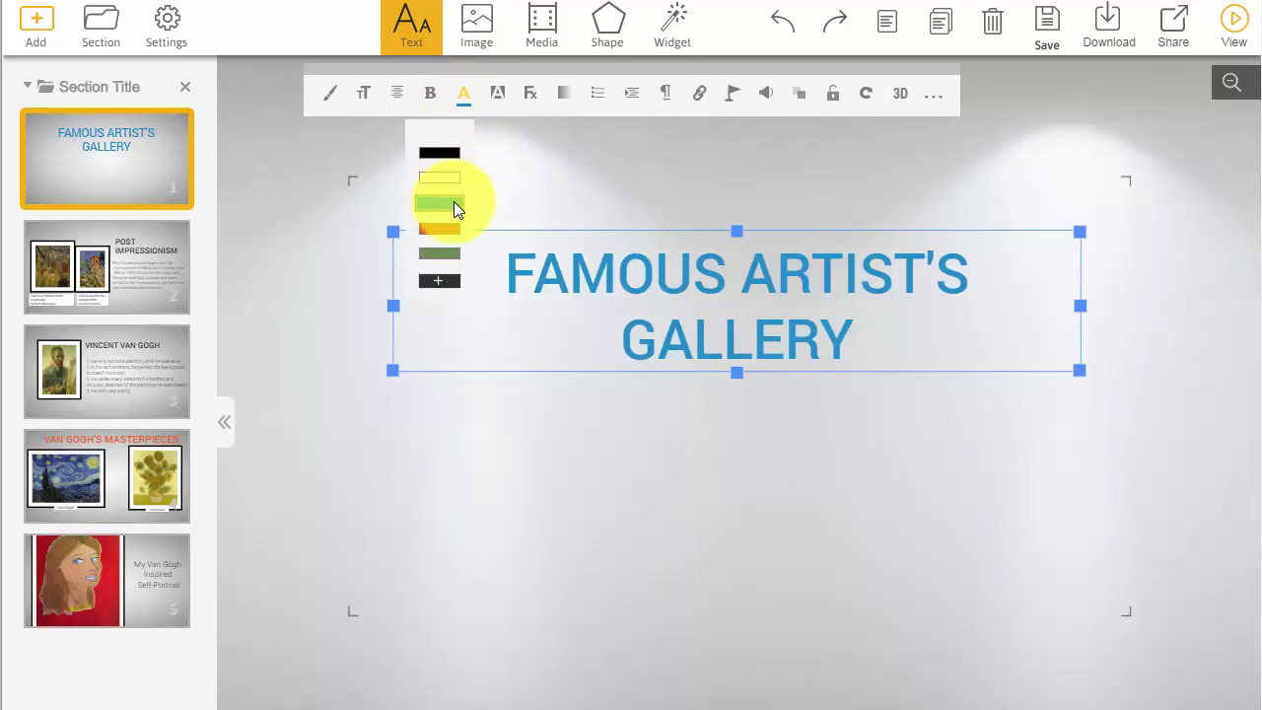
click(933, 97)
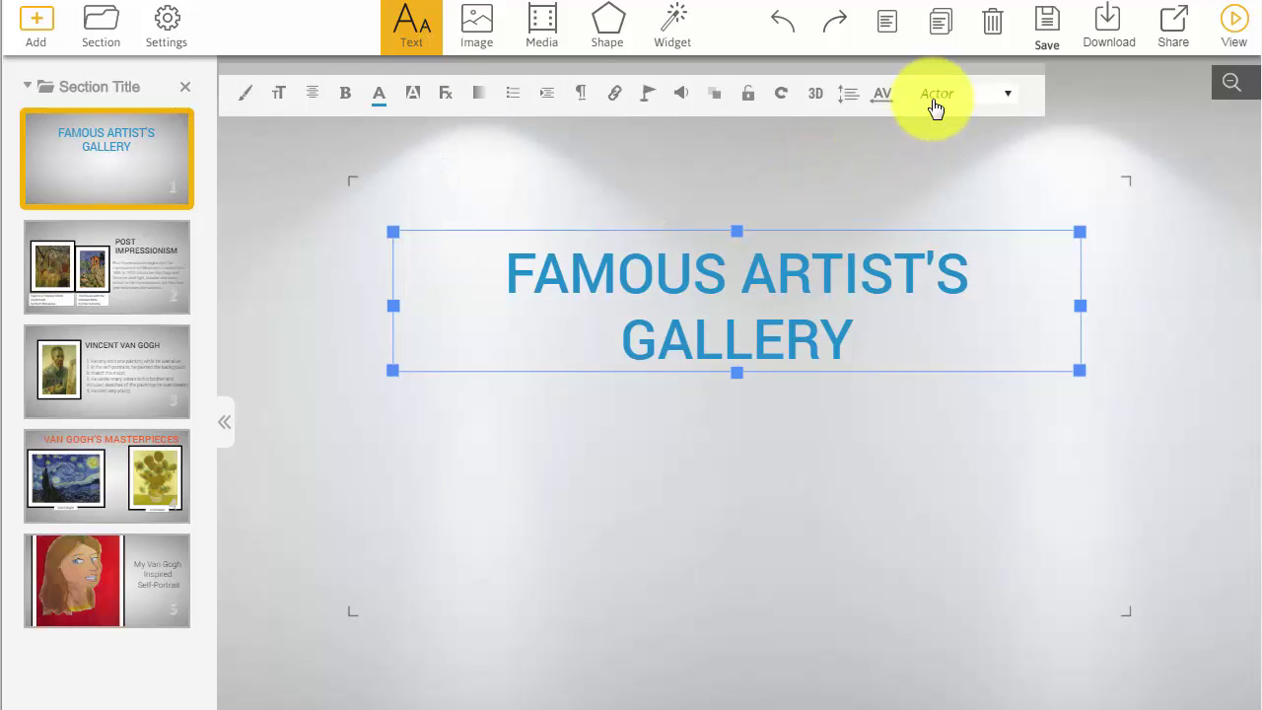
click(962, 100)
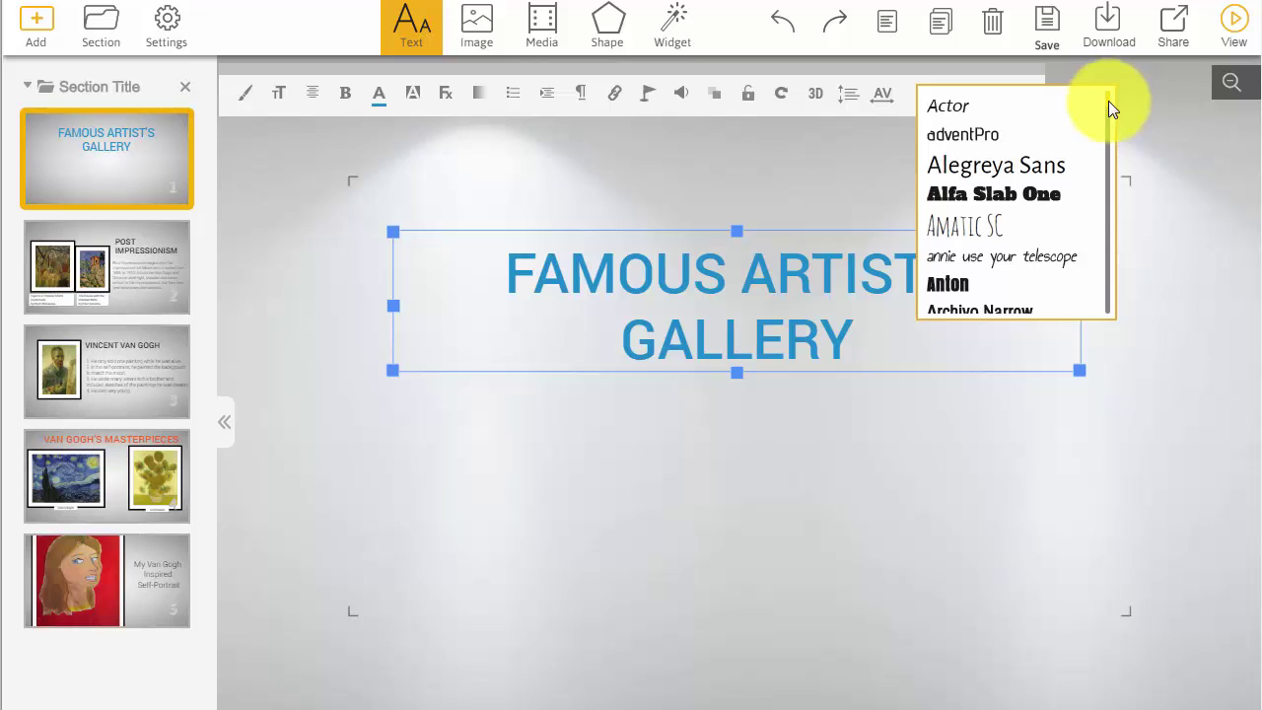
scroll(1108, 108, down, 5)
scroll(1109, 125, down, 2)
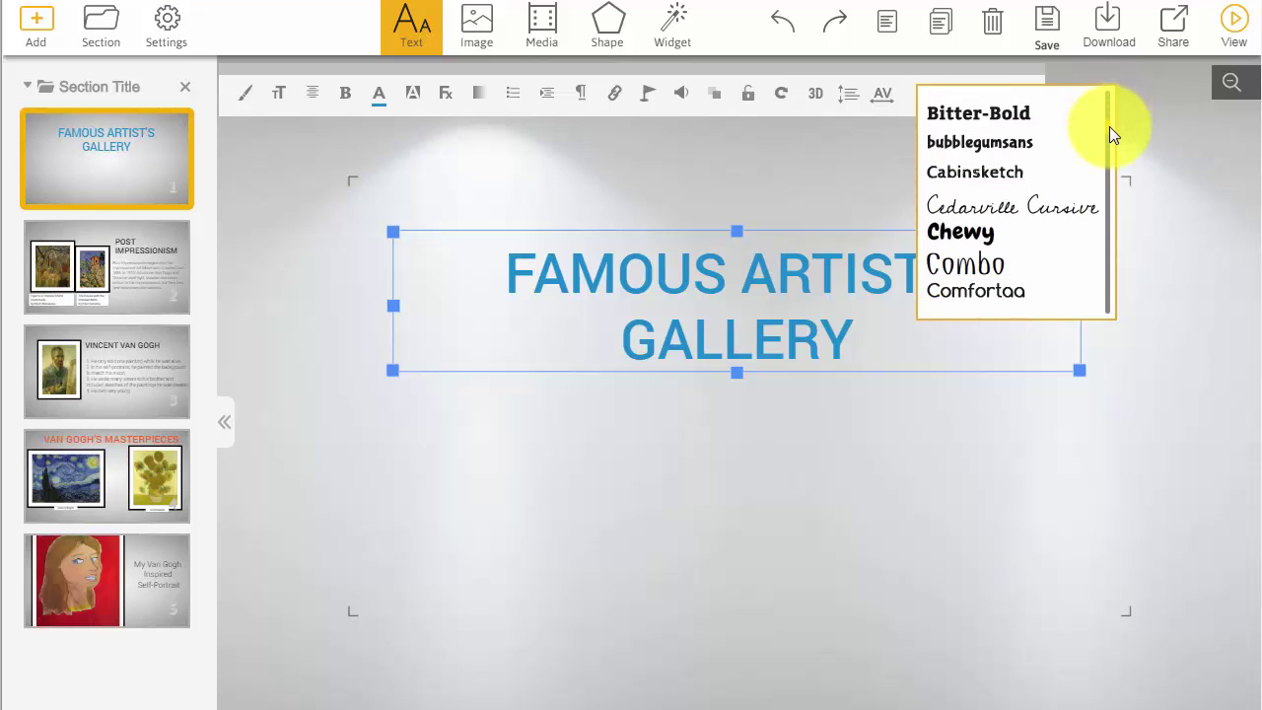
click(1012, 174)
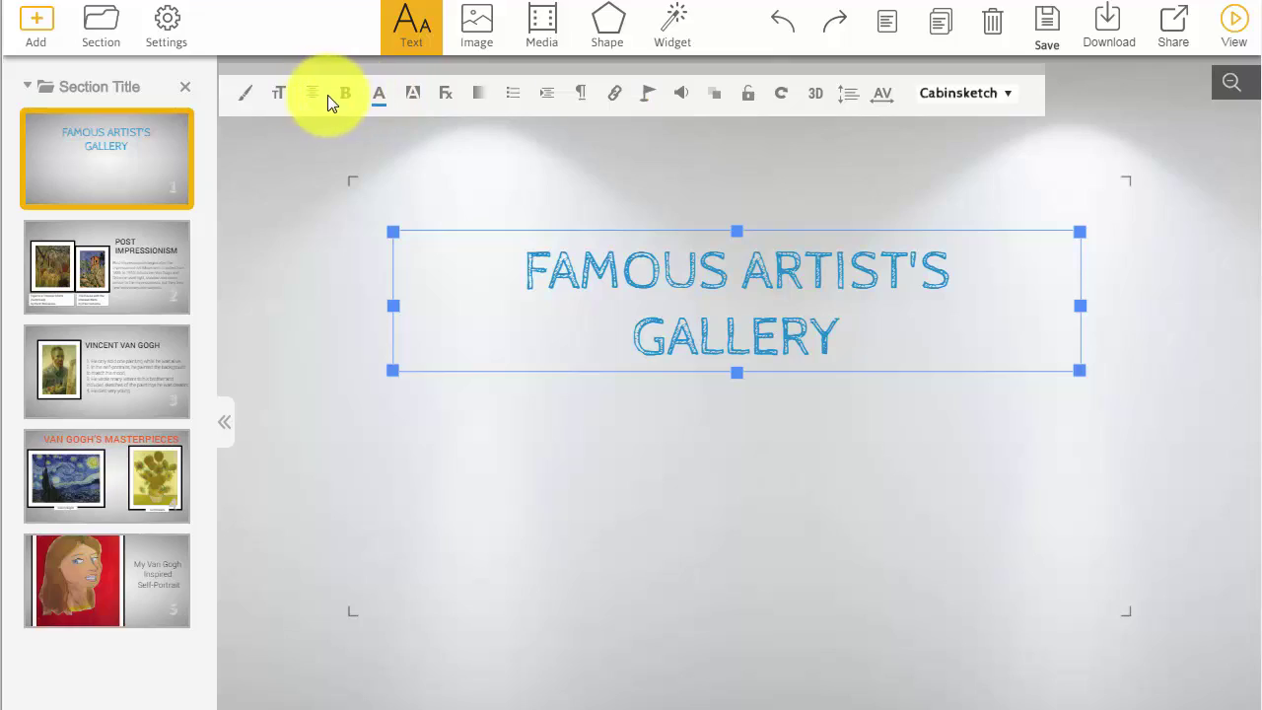
click(133, 281)
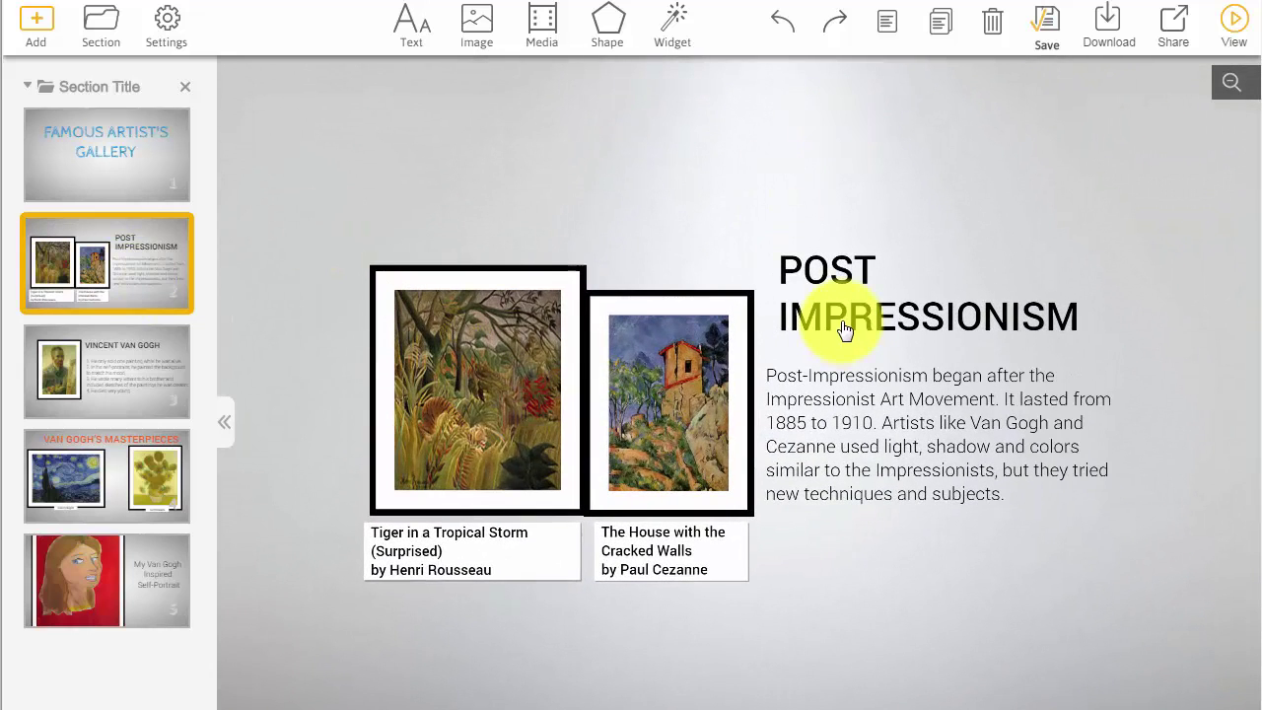
Step: Change the slide title to 'POINTILLISM' in the Cabinsketch font
click(843, 326)
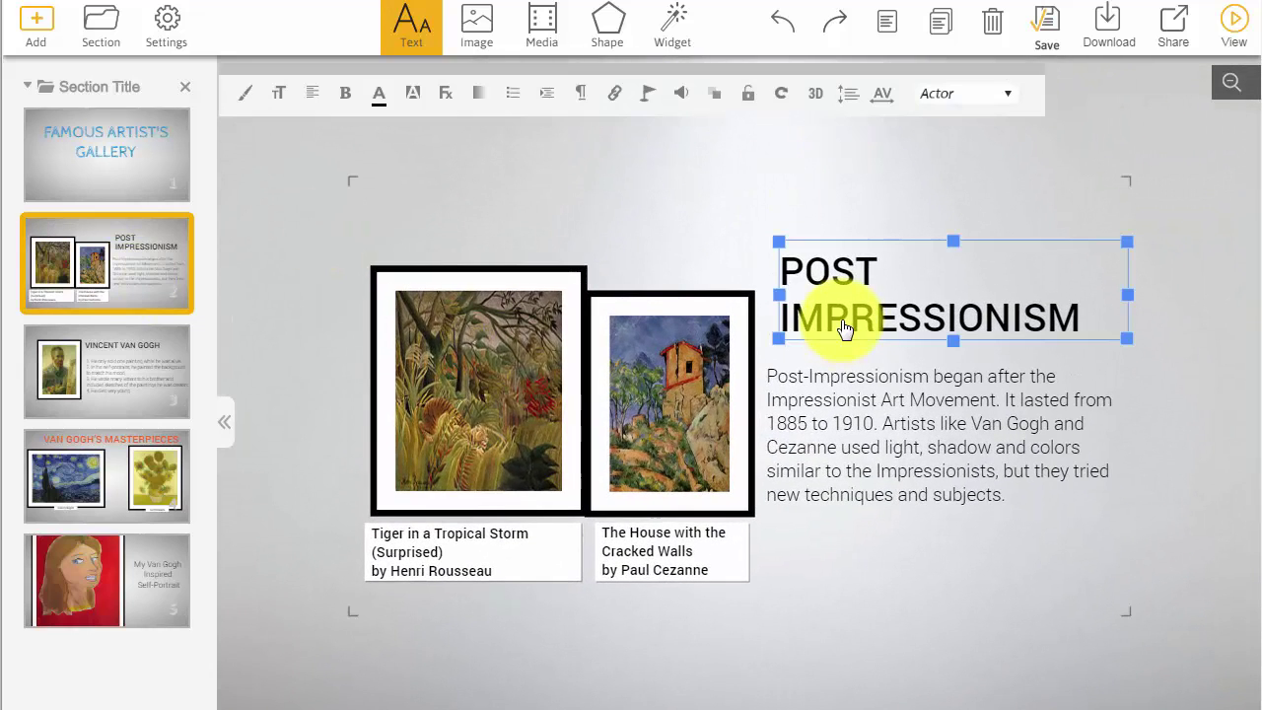
double_click(843, 328)
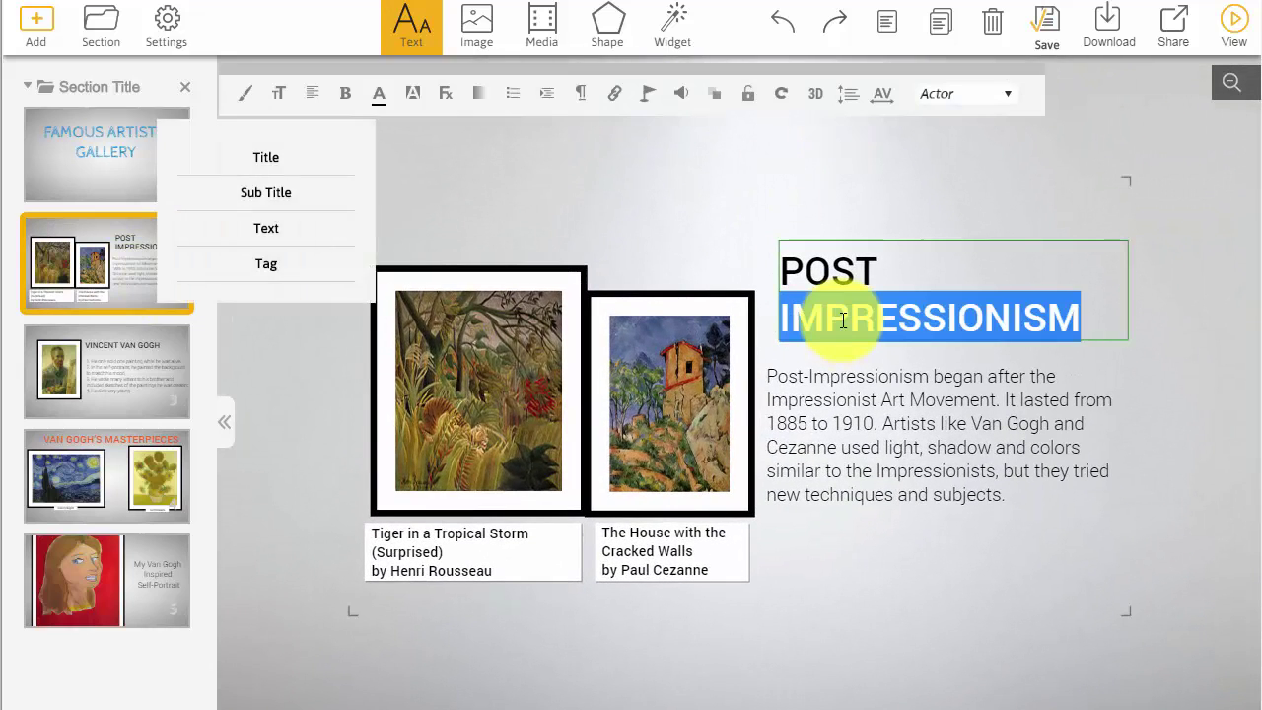
click(1100, 322)
drag(1100, 322, 773, 275)
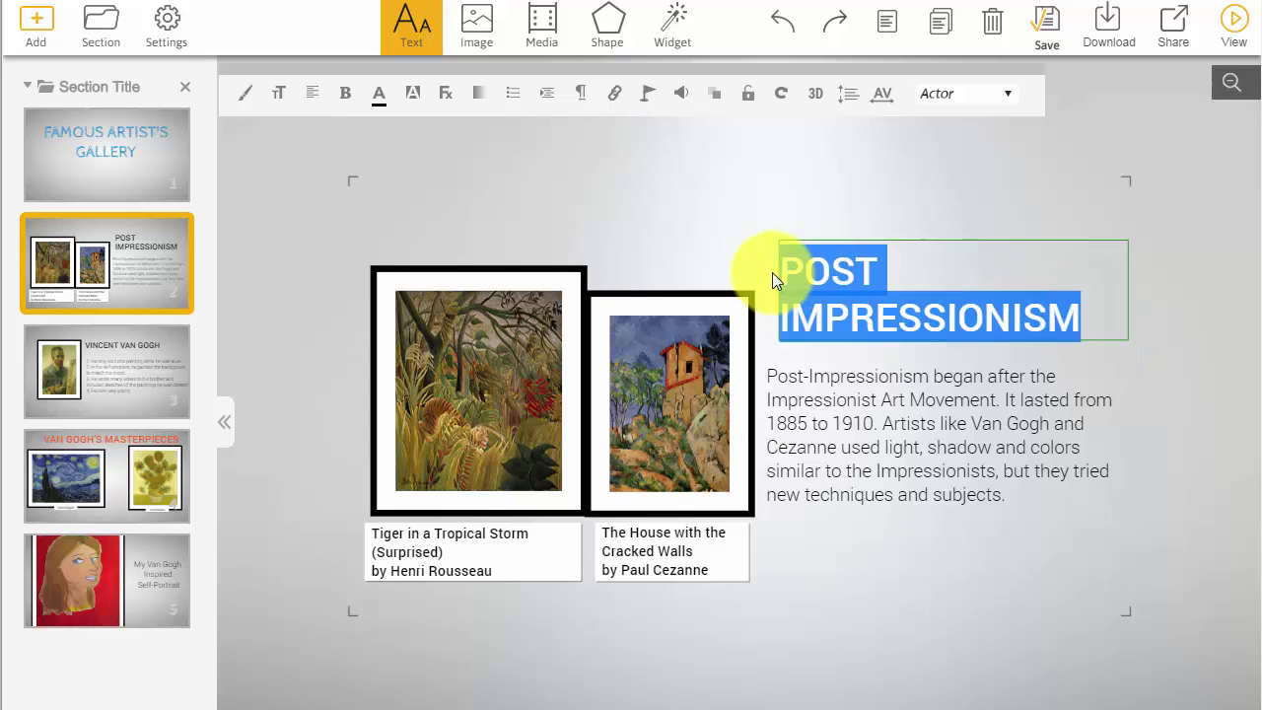
text(POIN)
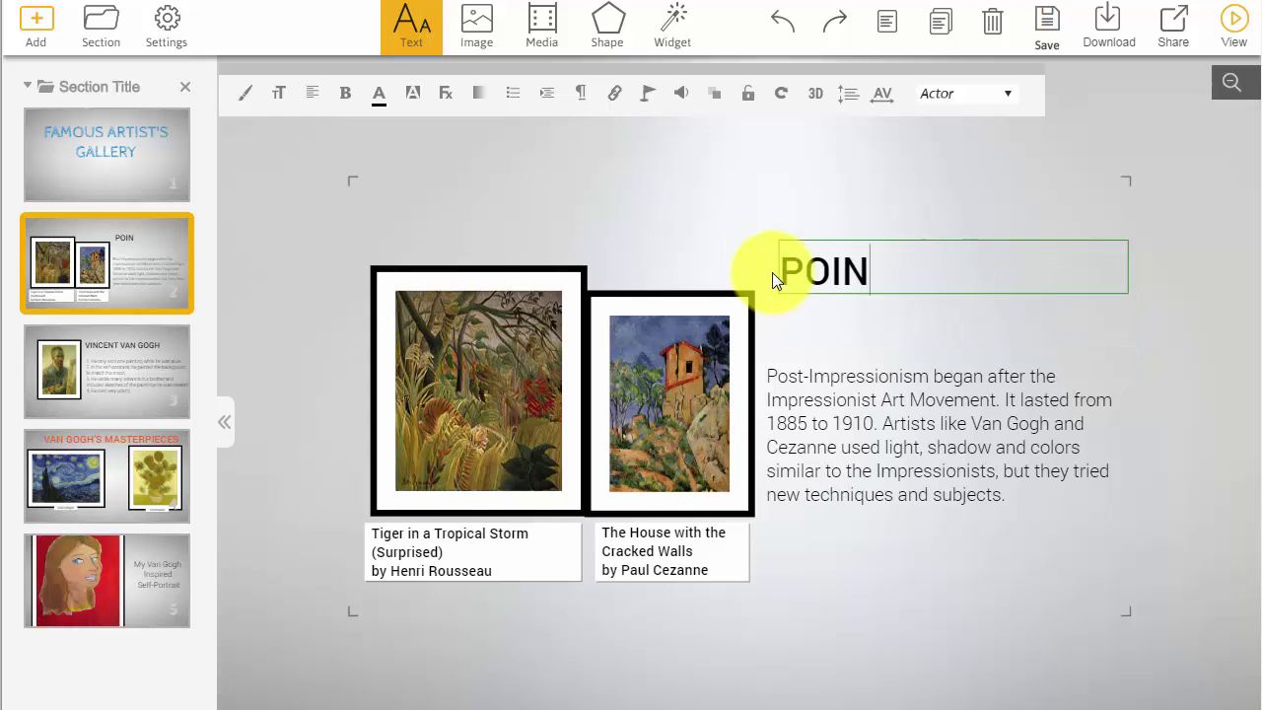
text(TILLISM)
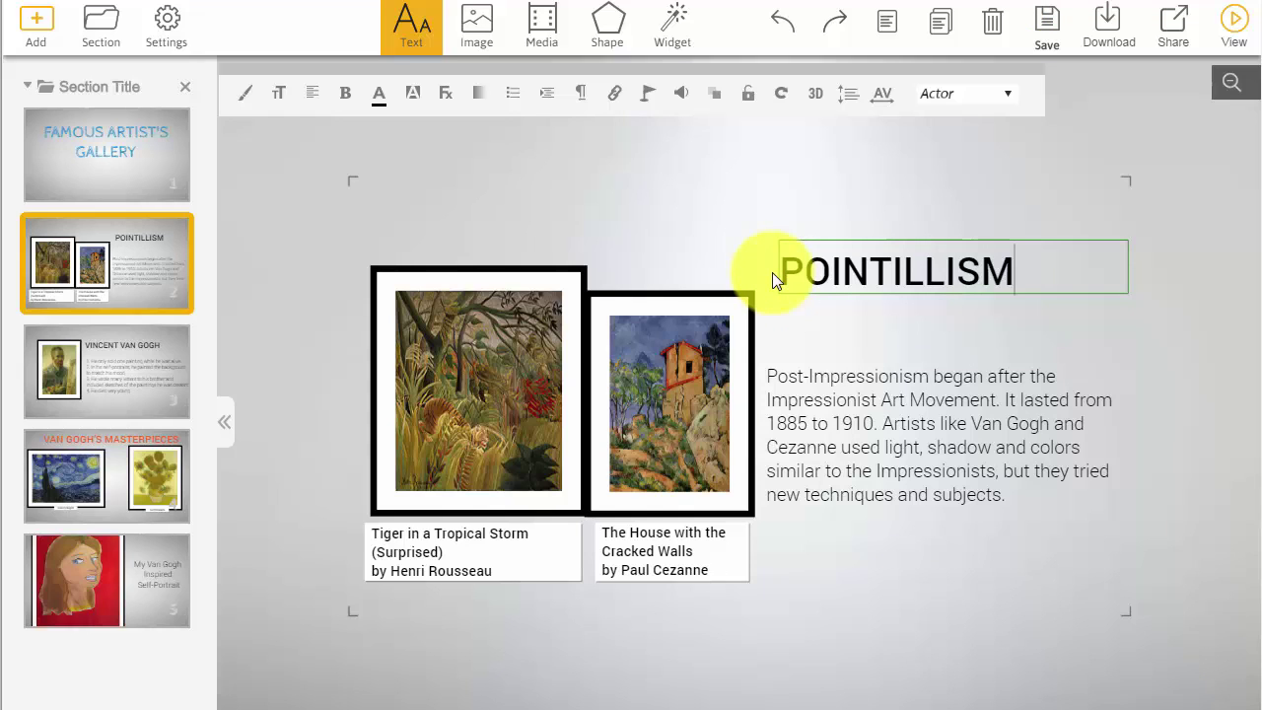
click(992, 96)
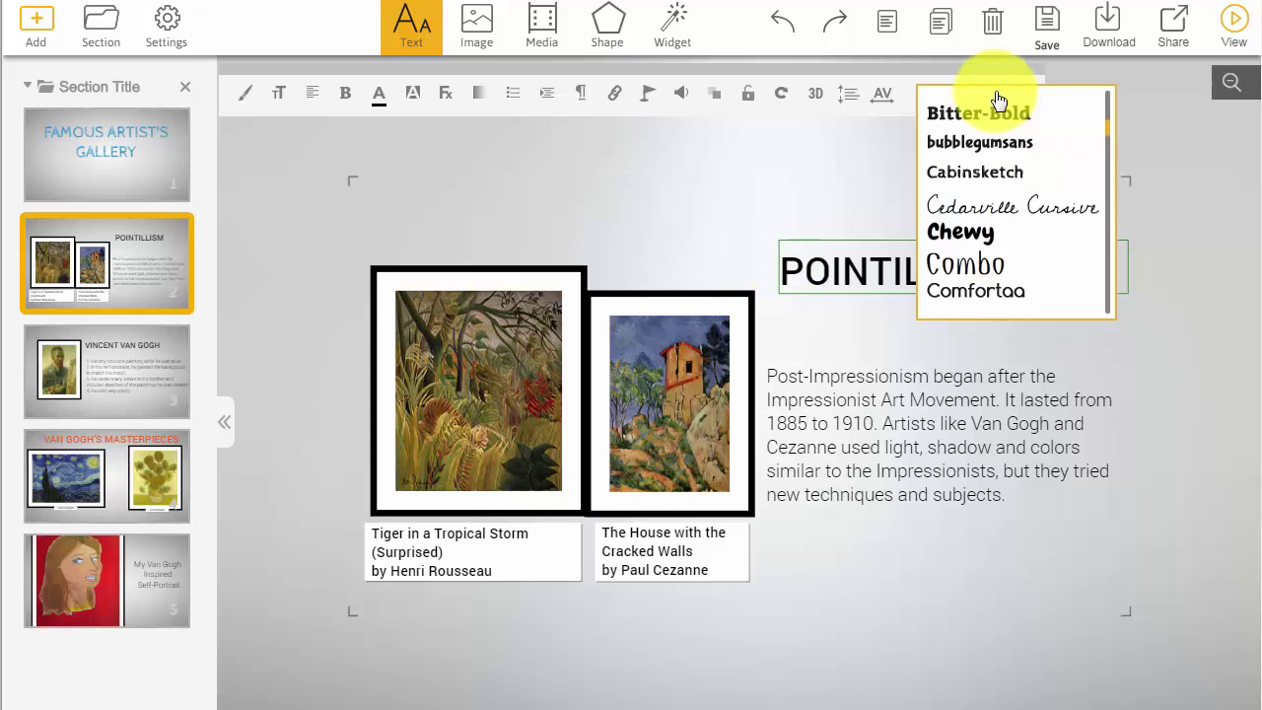
click(1036, 174)
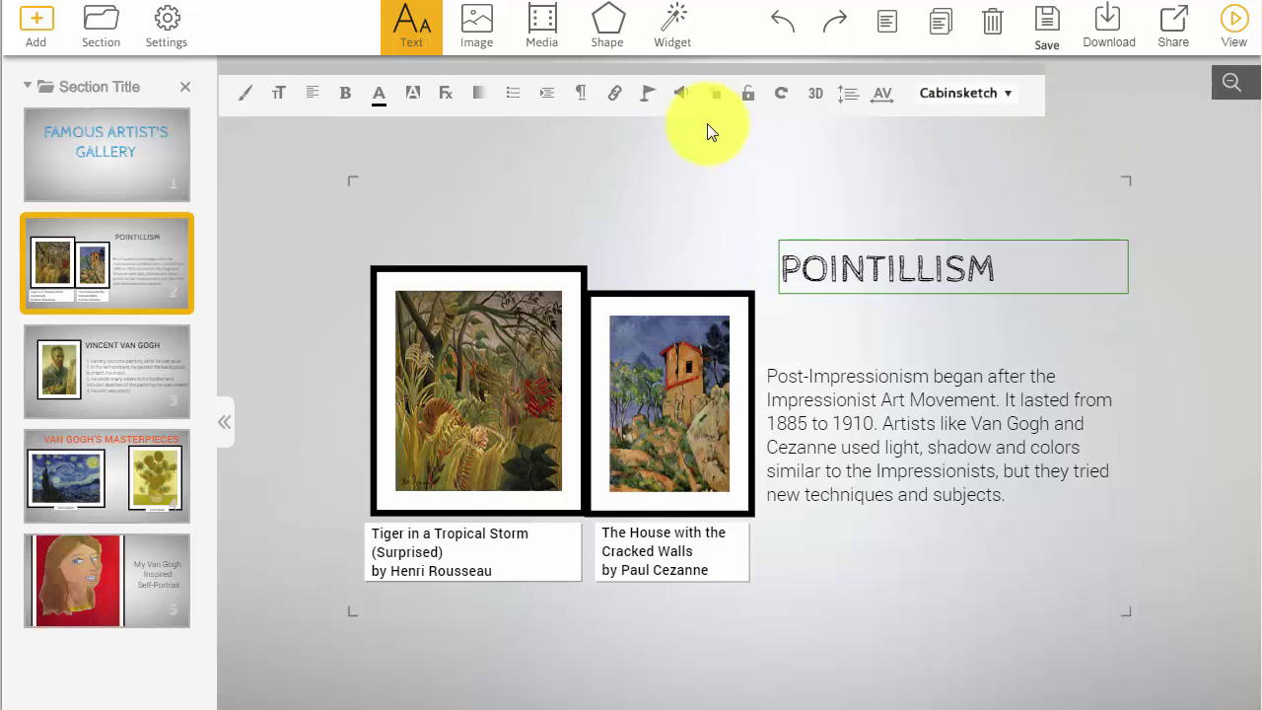
Step: Colour the POINTILLISM heading dark purple (#351c75)
click(376, 101)
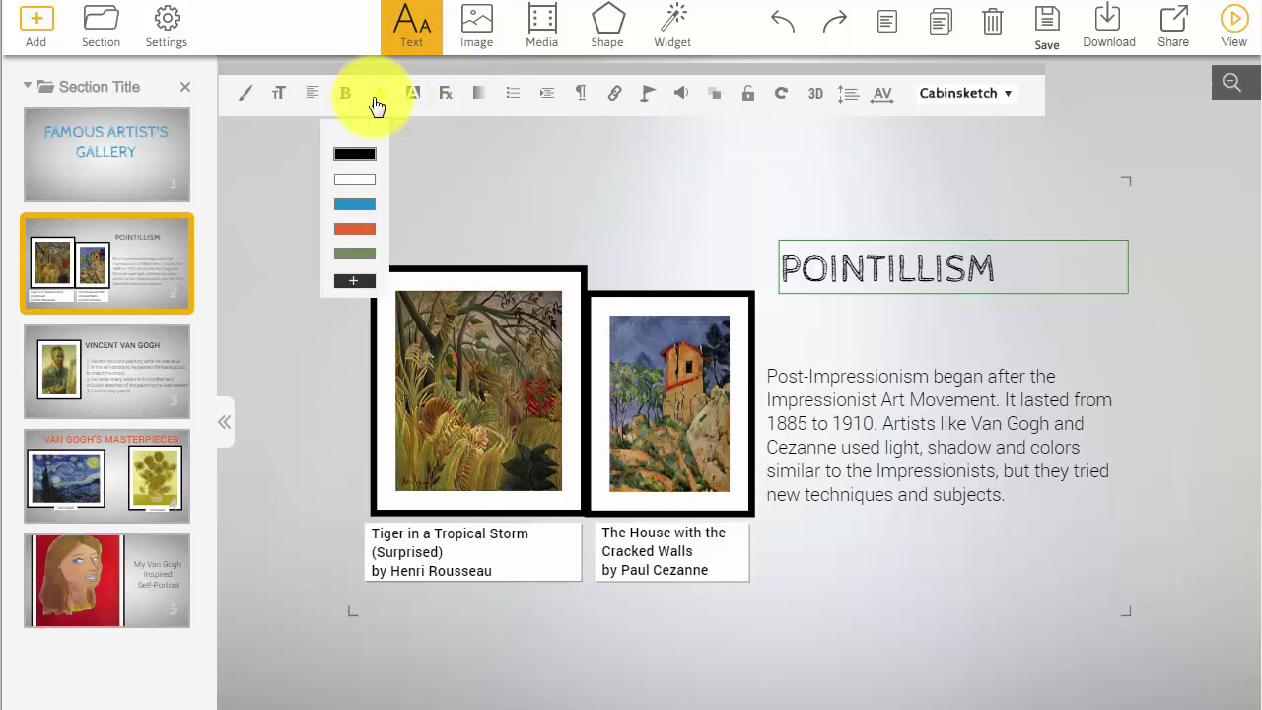
click(351, 286)
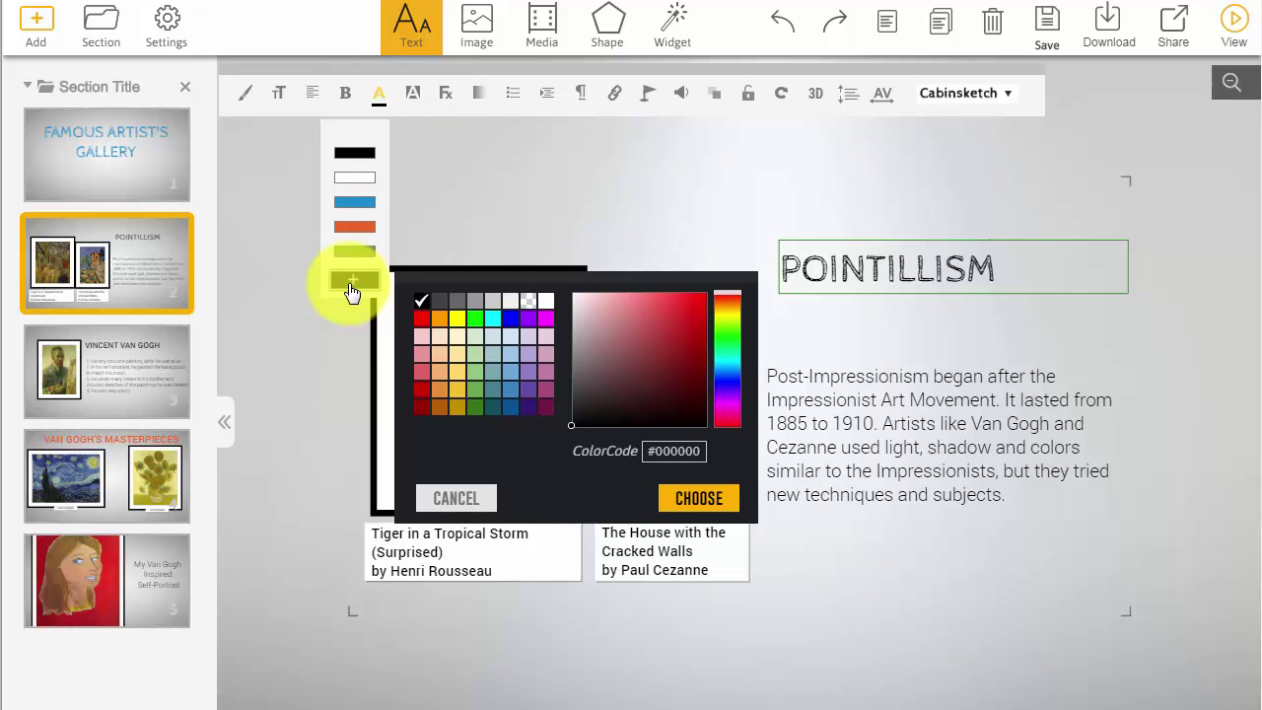
click(529, 407)
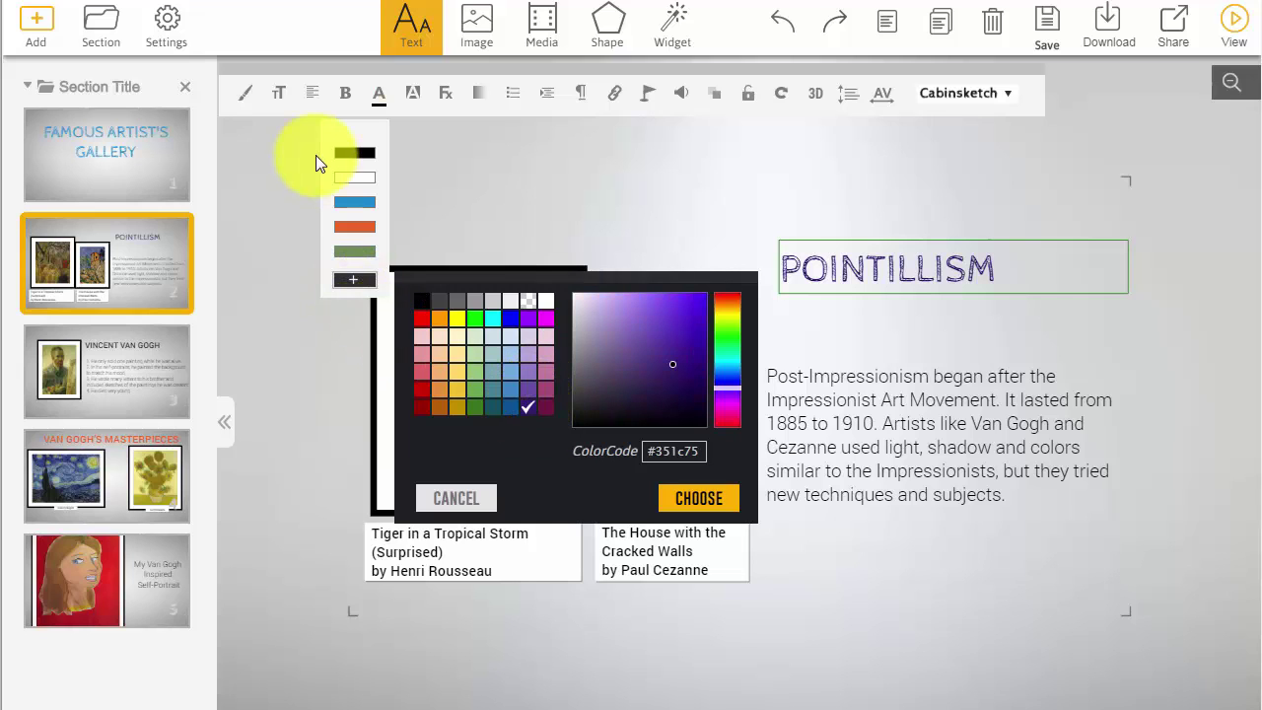
click(282, 105)
Step: Replace the paragraph with 'Write some information about the Poin…' and copy Ad Parnassum's image address
drag(768, 377, 1005, 486)
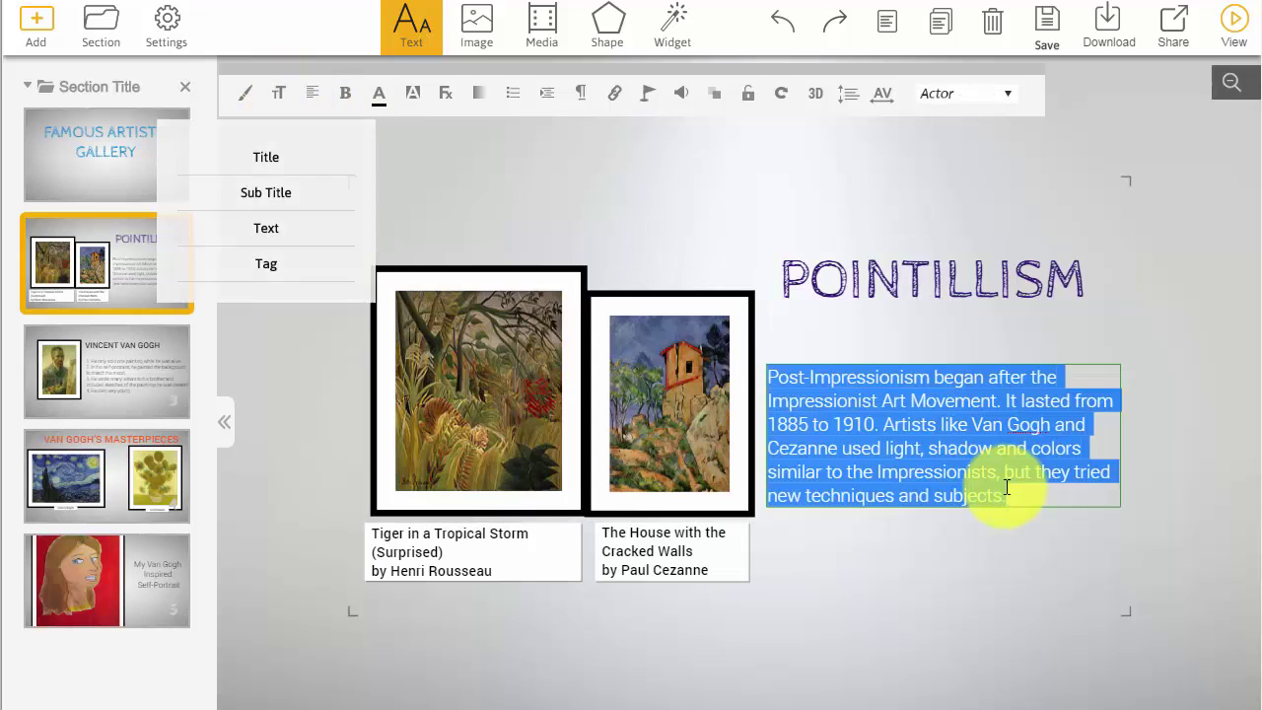
text(Write)
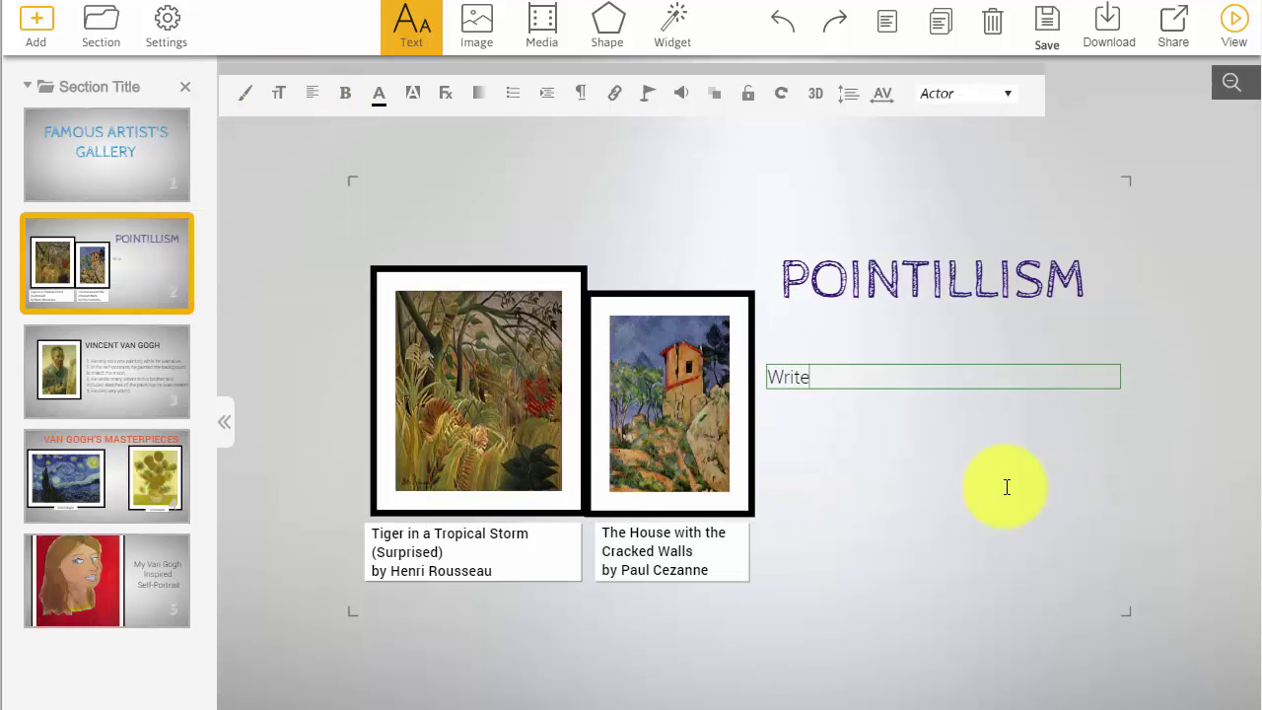
text( some im)
key(BackSpace)
key(BackSpace)
key(BackSpace)
key(BackSpace)
key(BackSpace)
key(BackSpace)
key(BackSpace)
key(BackSpace)
key(BackSpace)
key(BackSpace)
key(BackSpace)
key(BackSpace)
text(Write some information about the Poi)
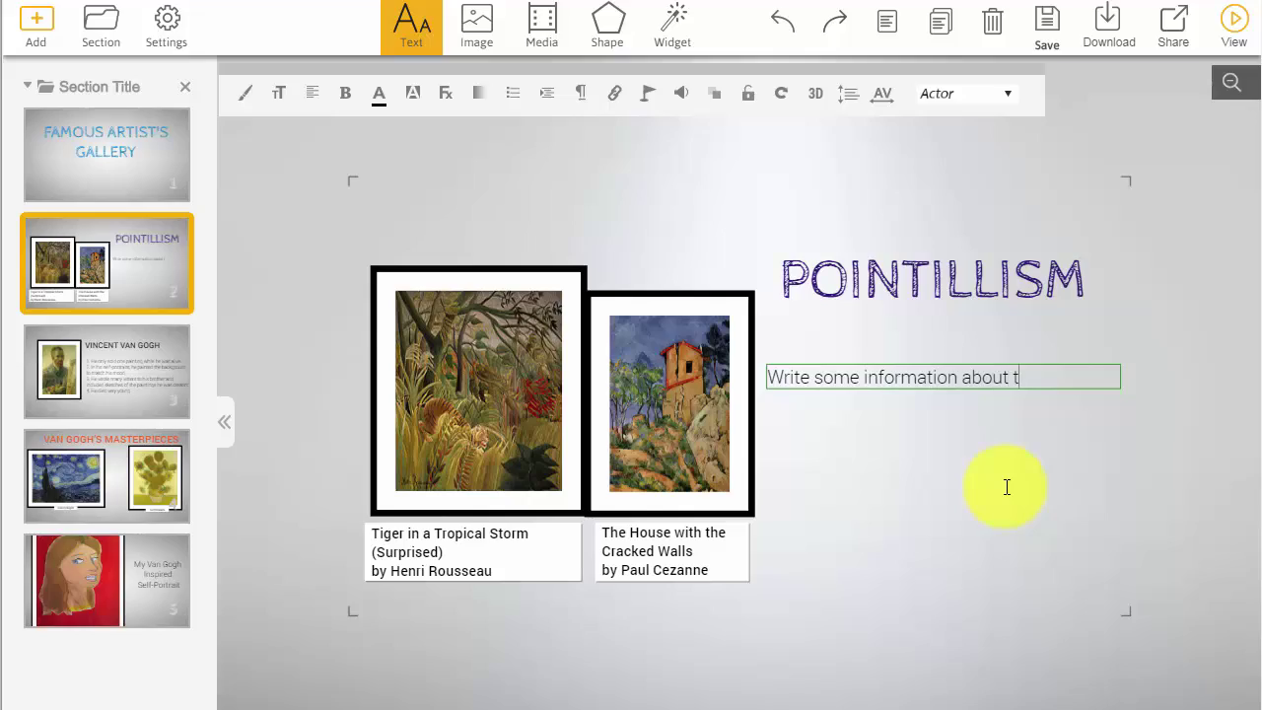
text(n)
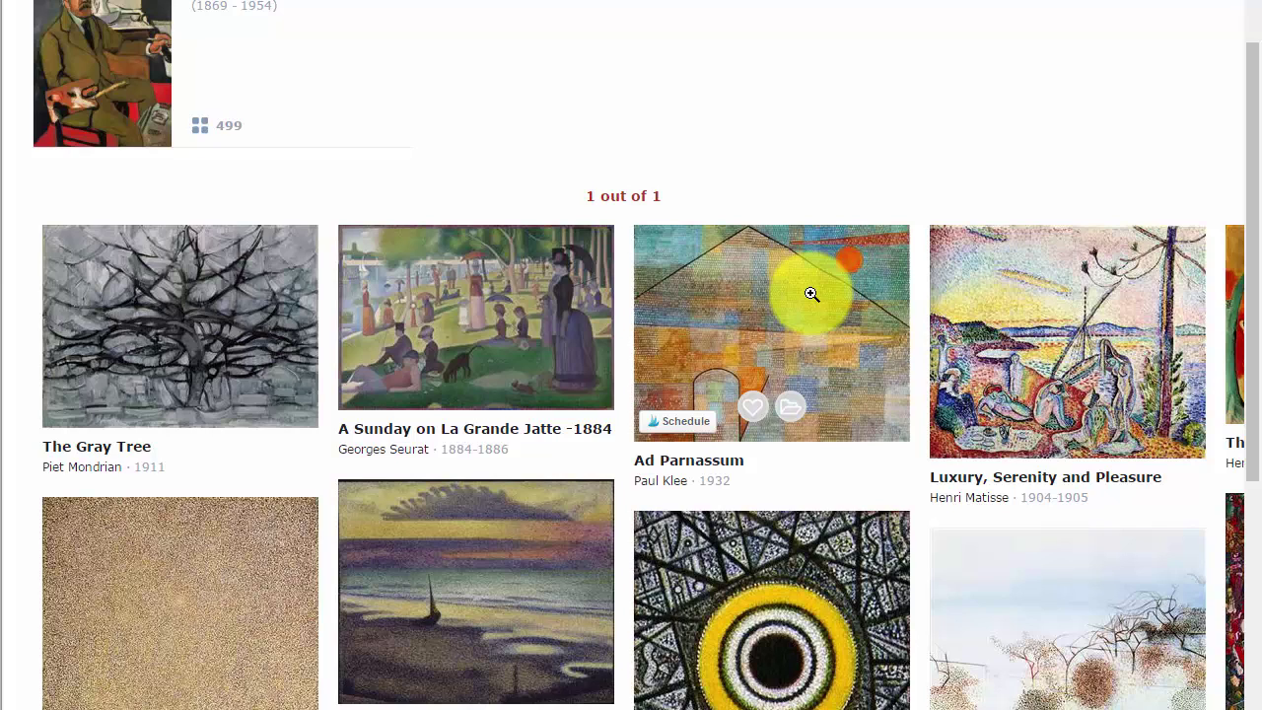
right_click(799, 287)
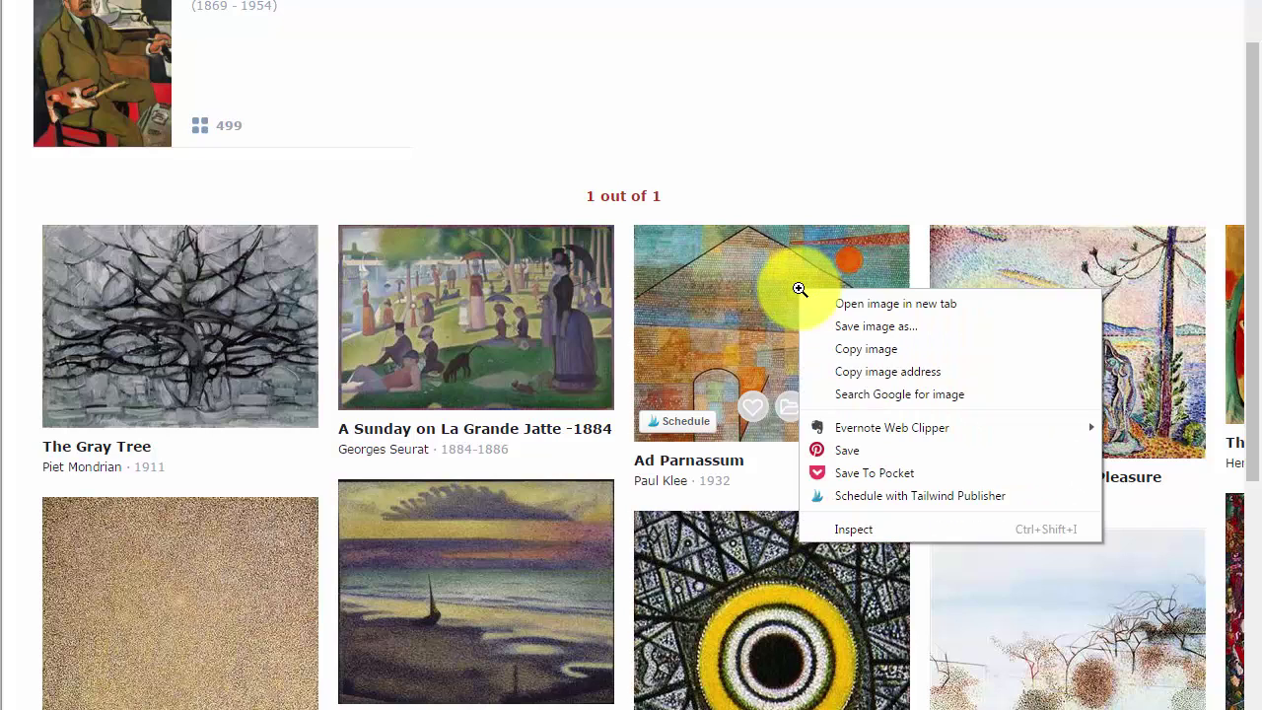
click(851, 374)
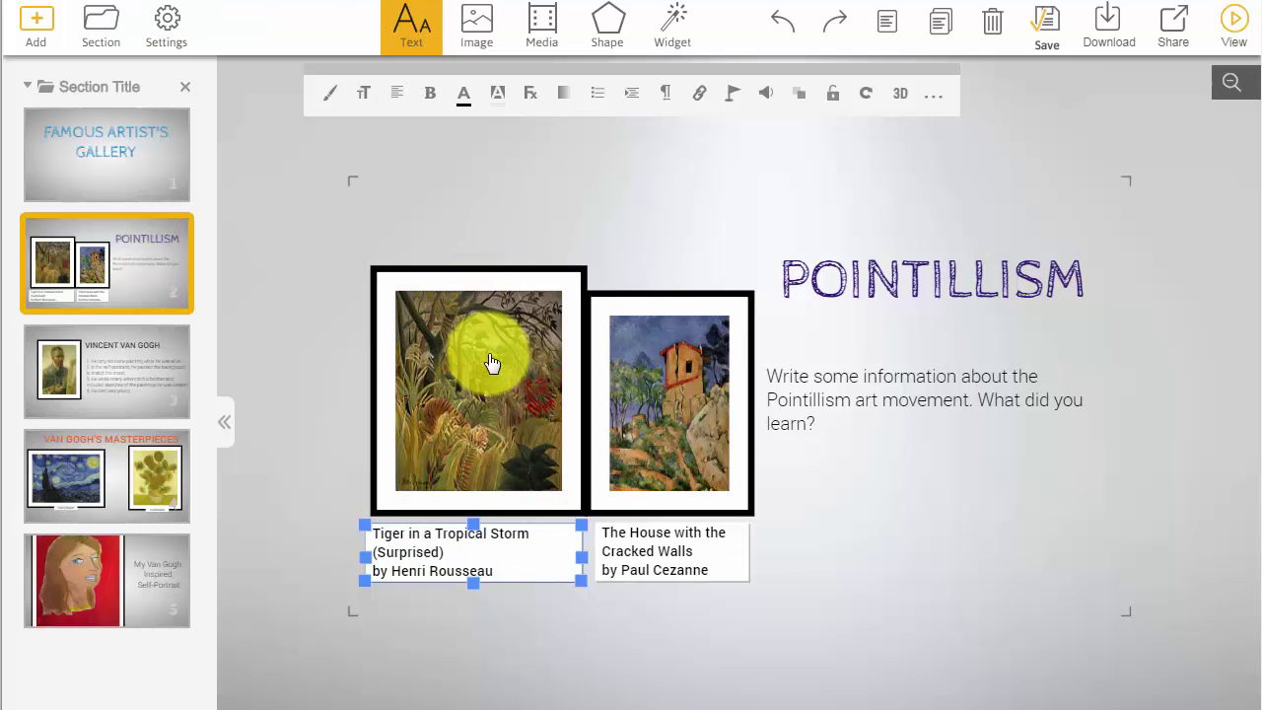
Step: Swap the Rousseau painting for Ad Parnassum using the pasted image address
click(471, 328)
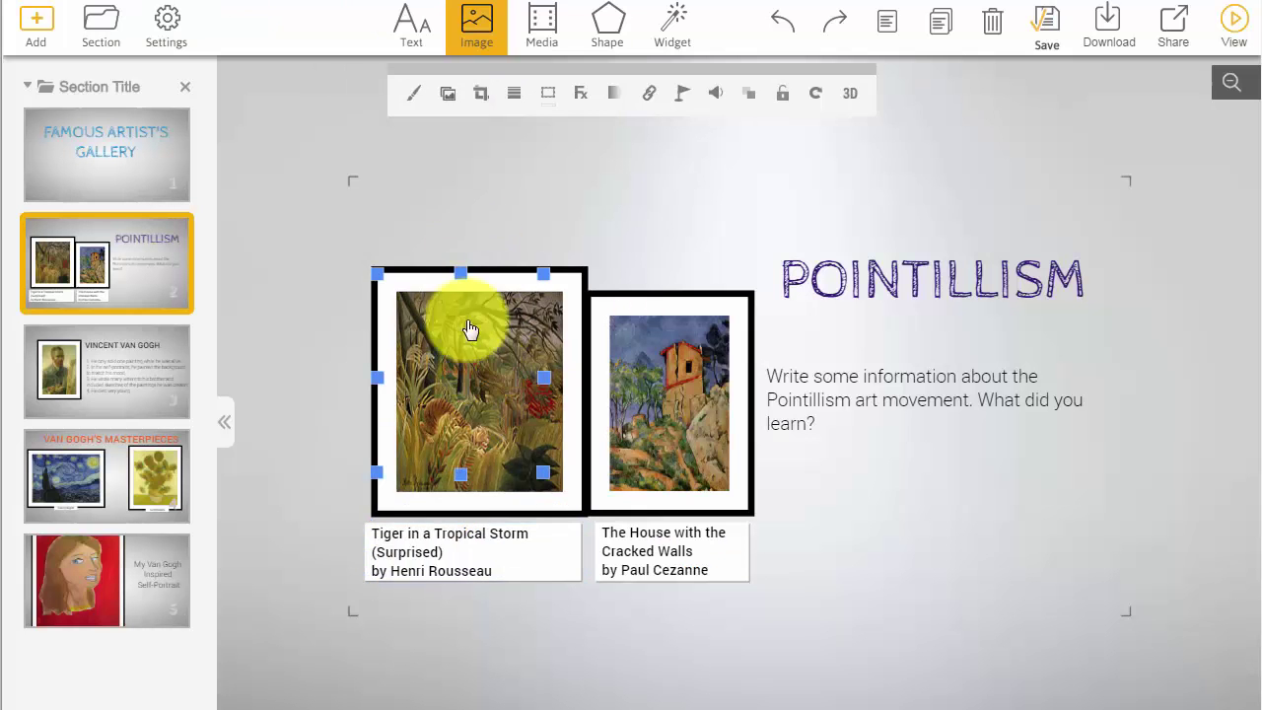
click(449, 95)
right_click(517, 189)
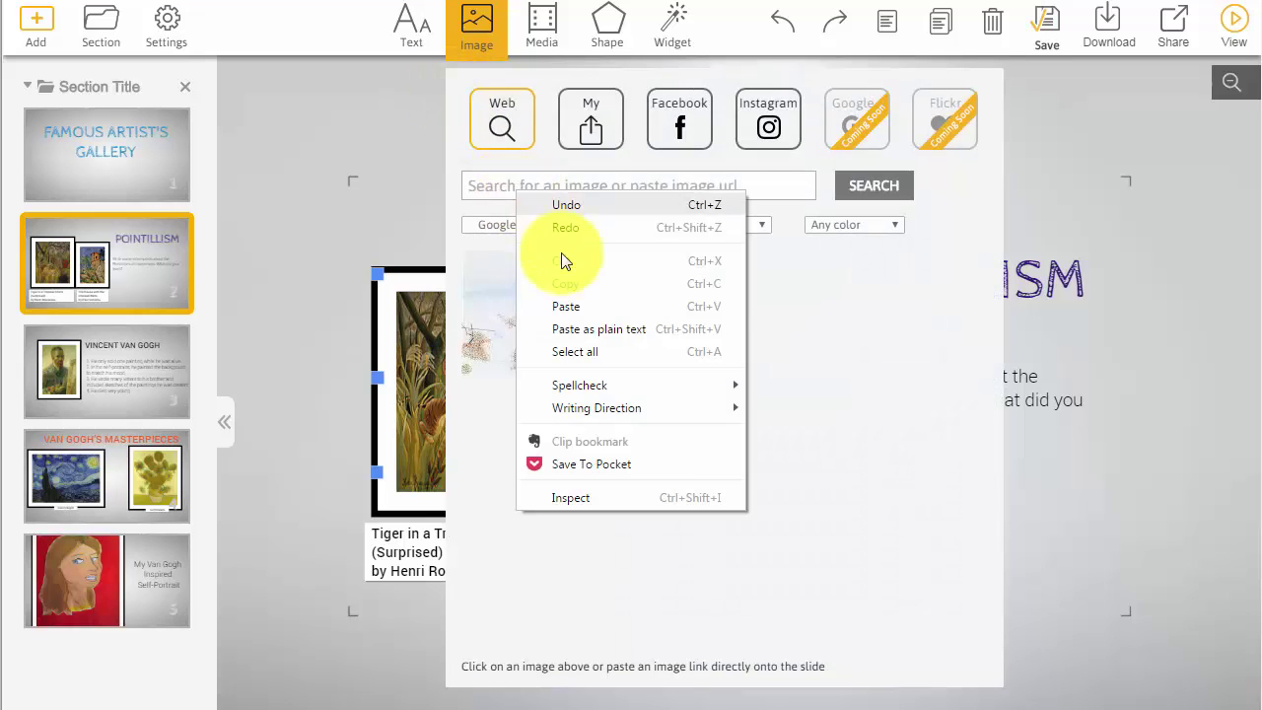
click(580, 308)
click(853, 190)
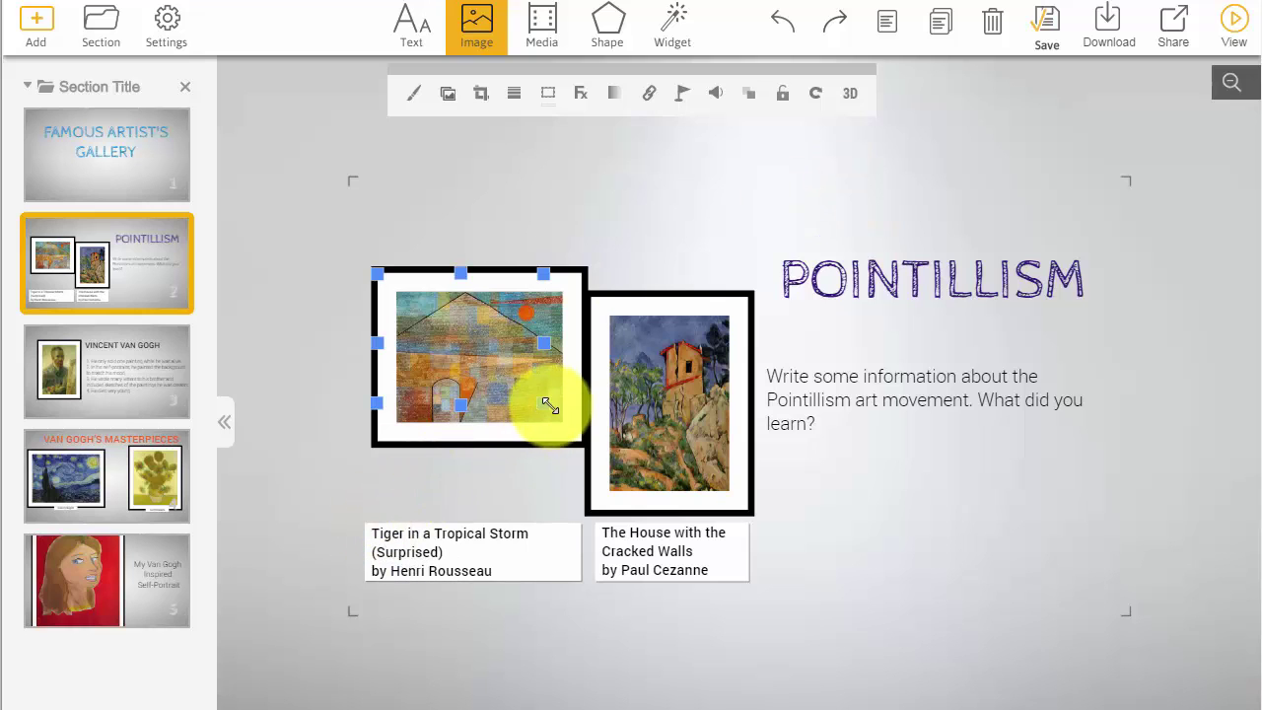
Step: Enlarge the Klee painting, move it up, and remove its black frame
drag(545, 406, 552, 434)
drag(473, 348, 473, 287)
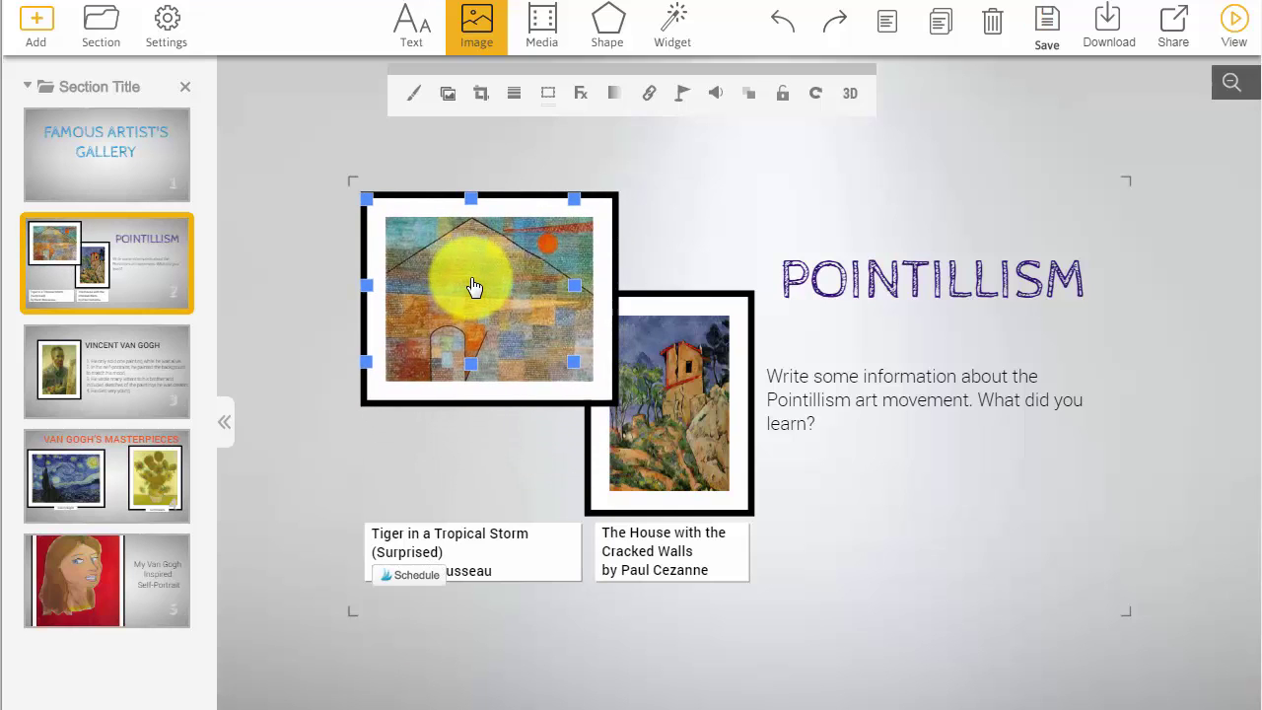
double_click(522, 329)
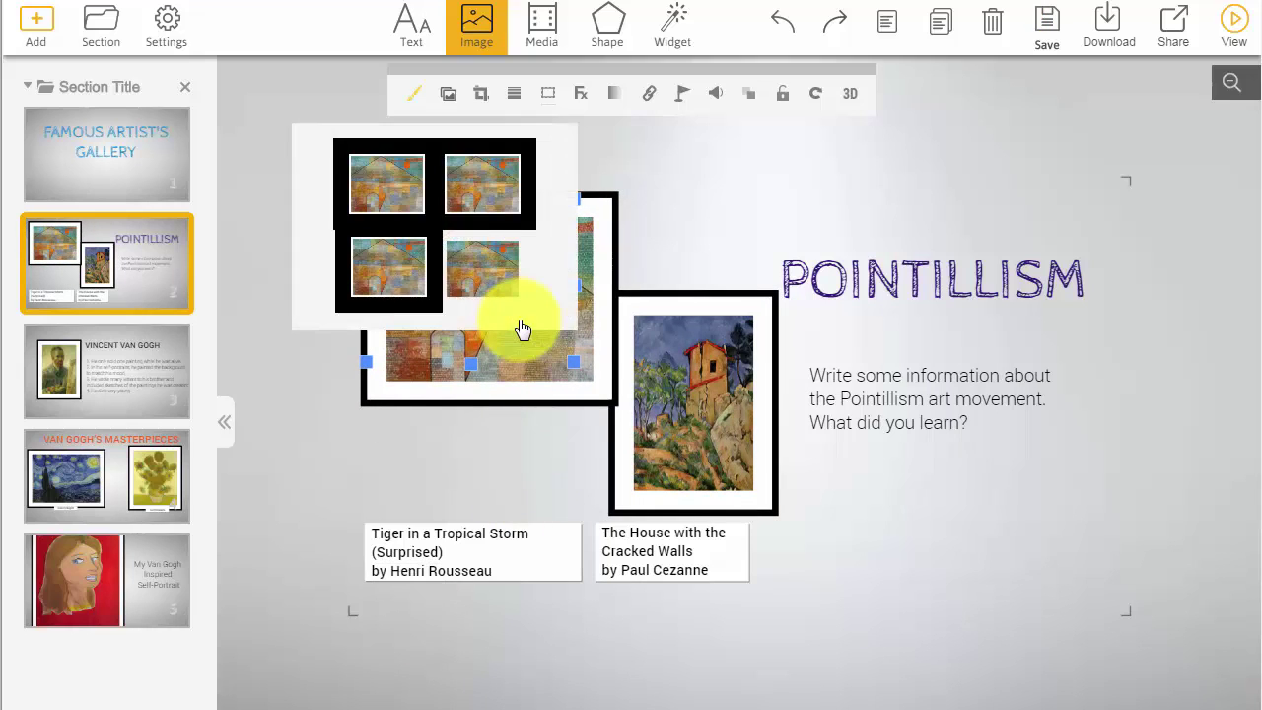
click(465, 196)
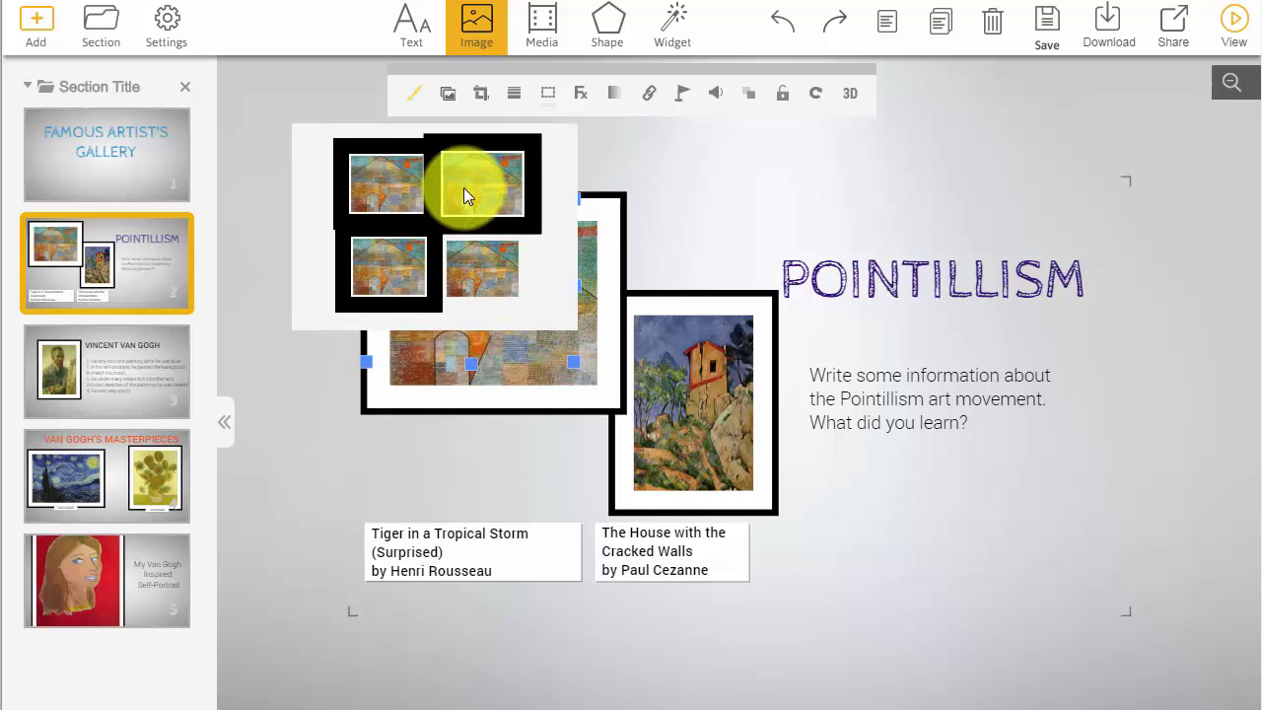
click(464, 281)
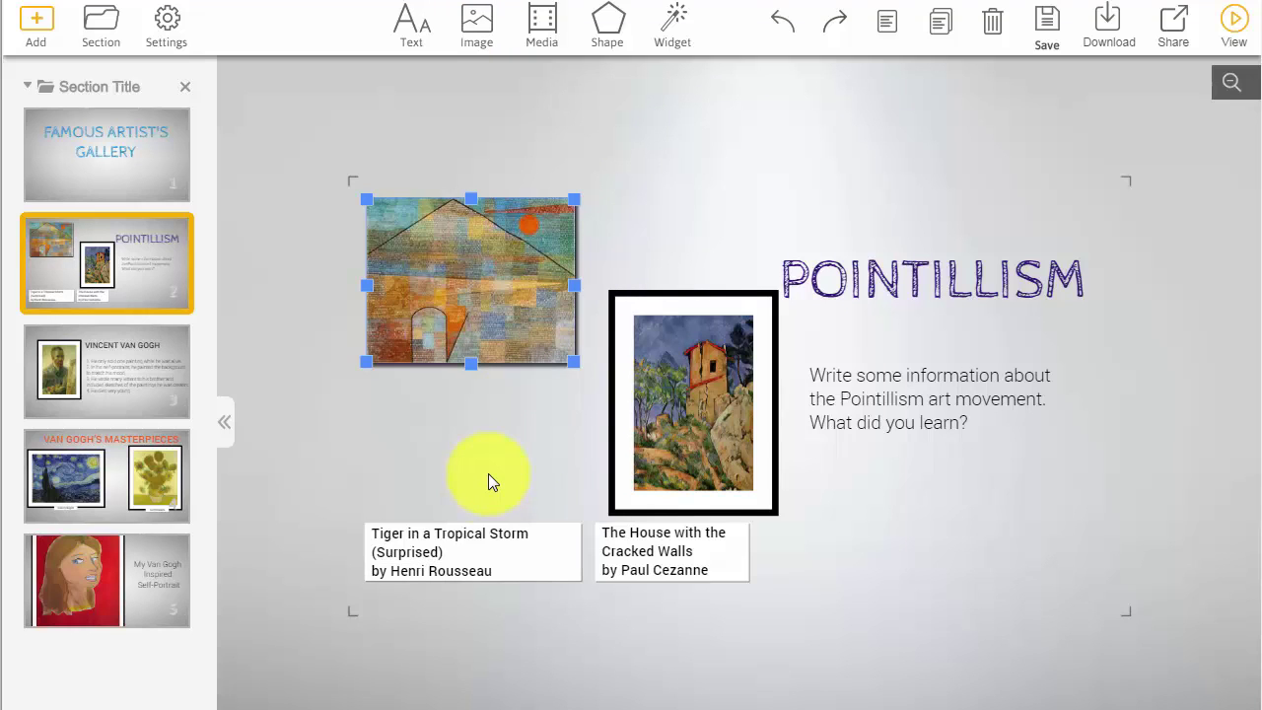
click(474, 560)
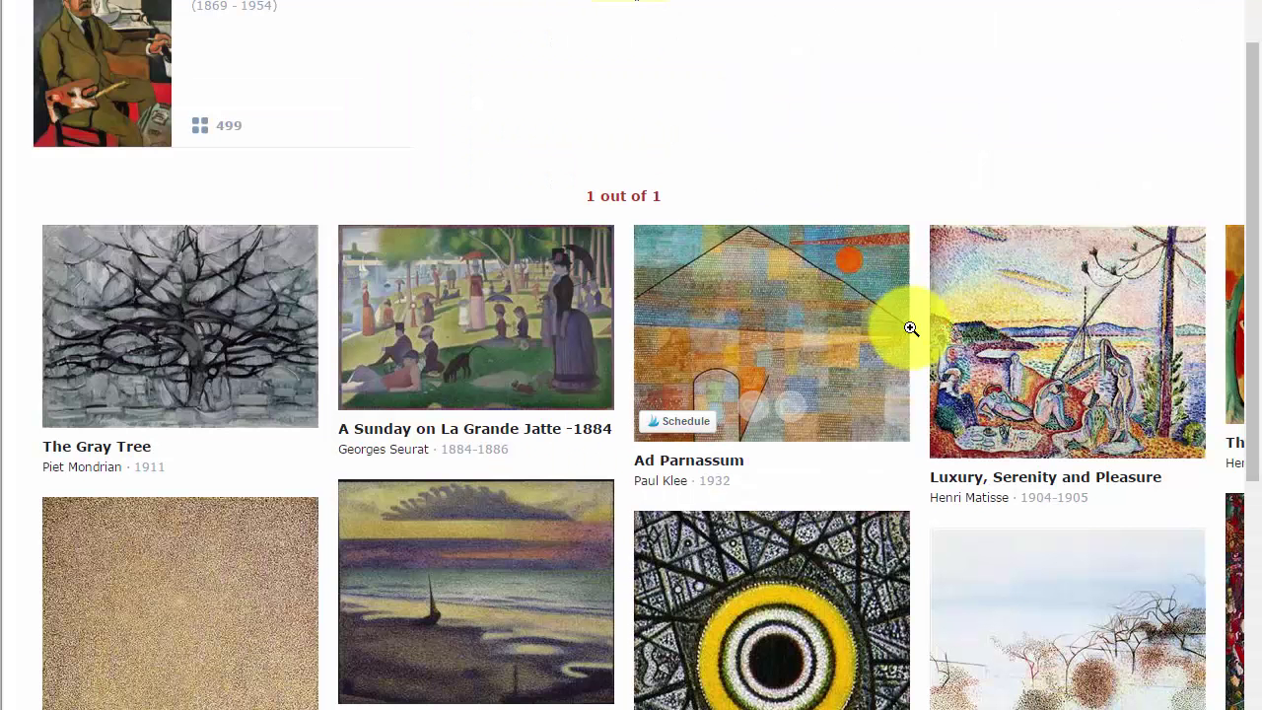
Step: Copy the 'Ad Parnassum' title and its 'Paul Klee · 1932' credit from WikiArt
double_click(701, 461)
drag(701, 462, 636, 467)
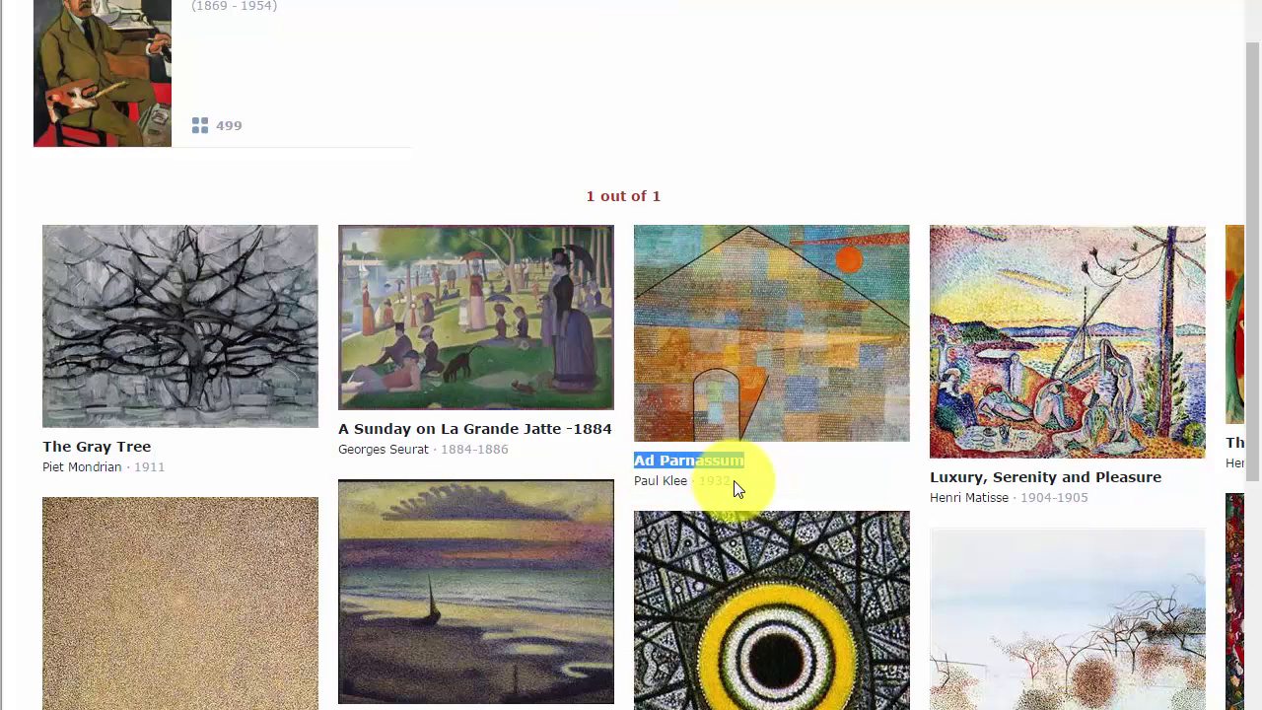
drag(735, 482, 634, 465)
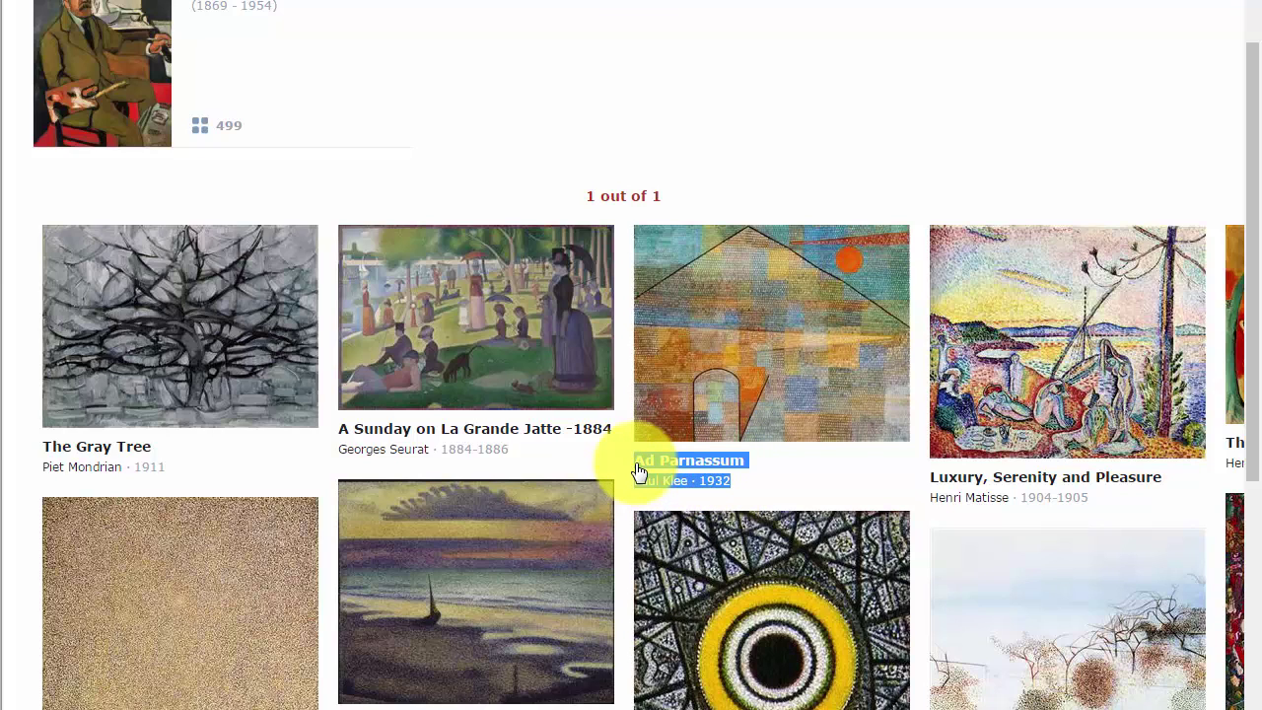
right_click(635, 465)
click(689, 613)
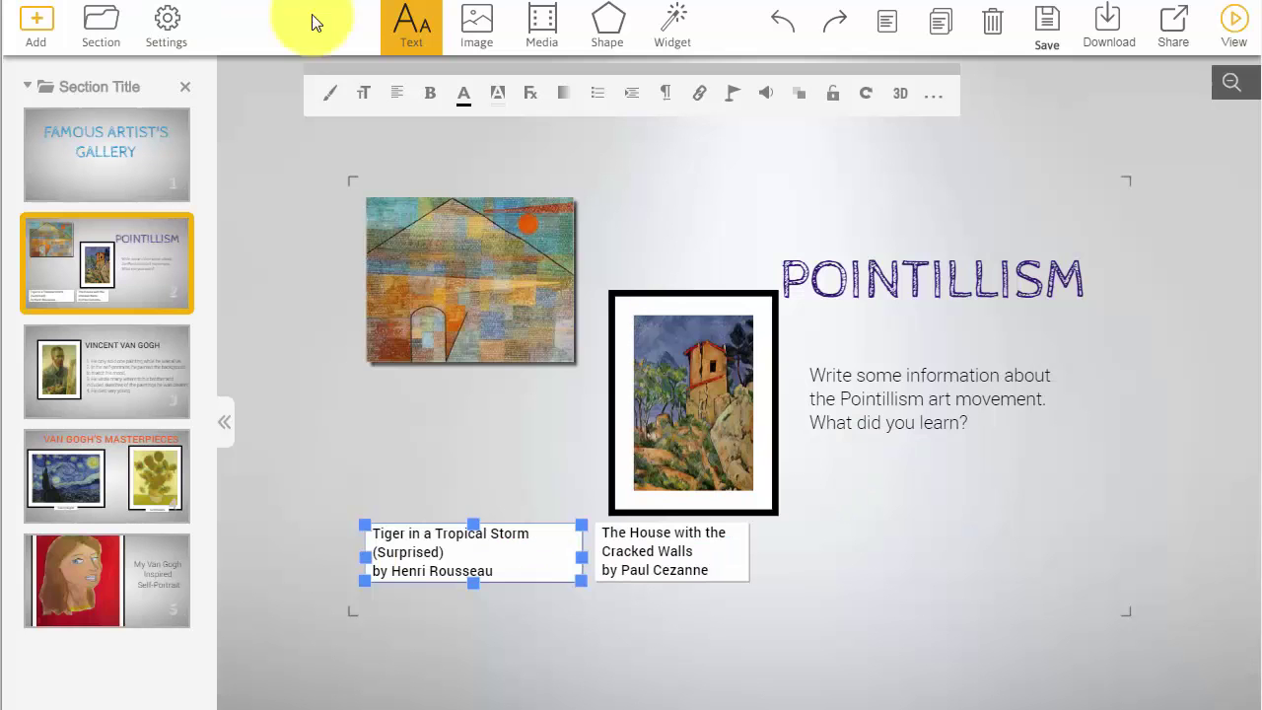
Step: Replace the Rousseau caption with the pasted Ad Parnassum credit, putting 'Paul Klee · 1932' on its own line
click(504, 581)
drag(504, 581, 376, 538)
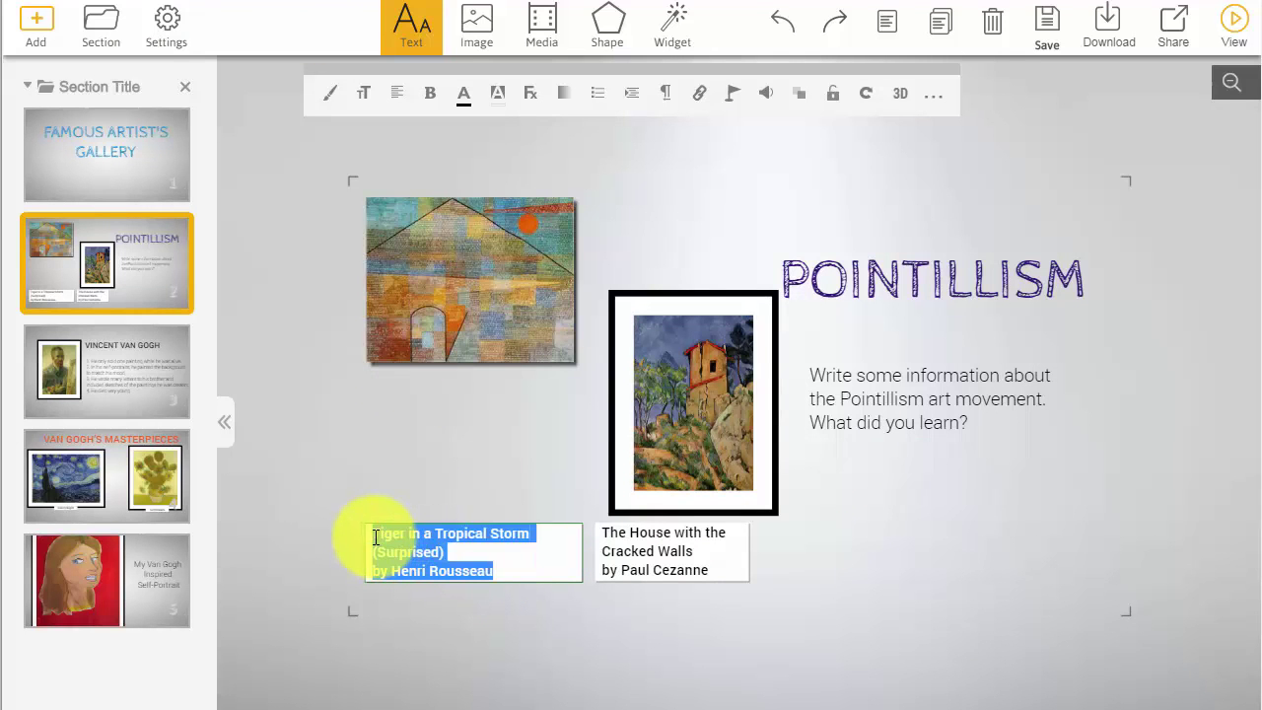
right_click(375, 537)
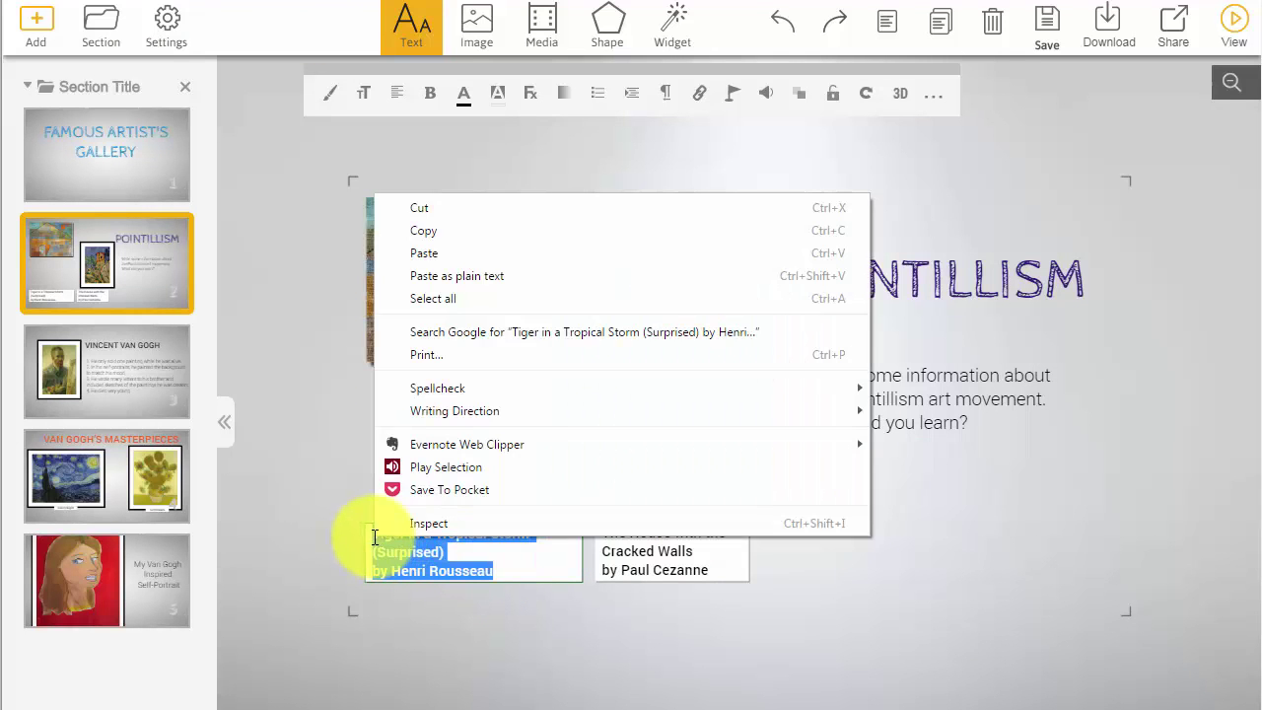
click(429, 253)
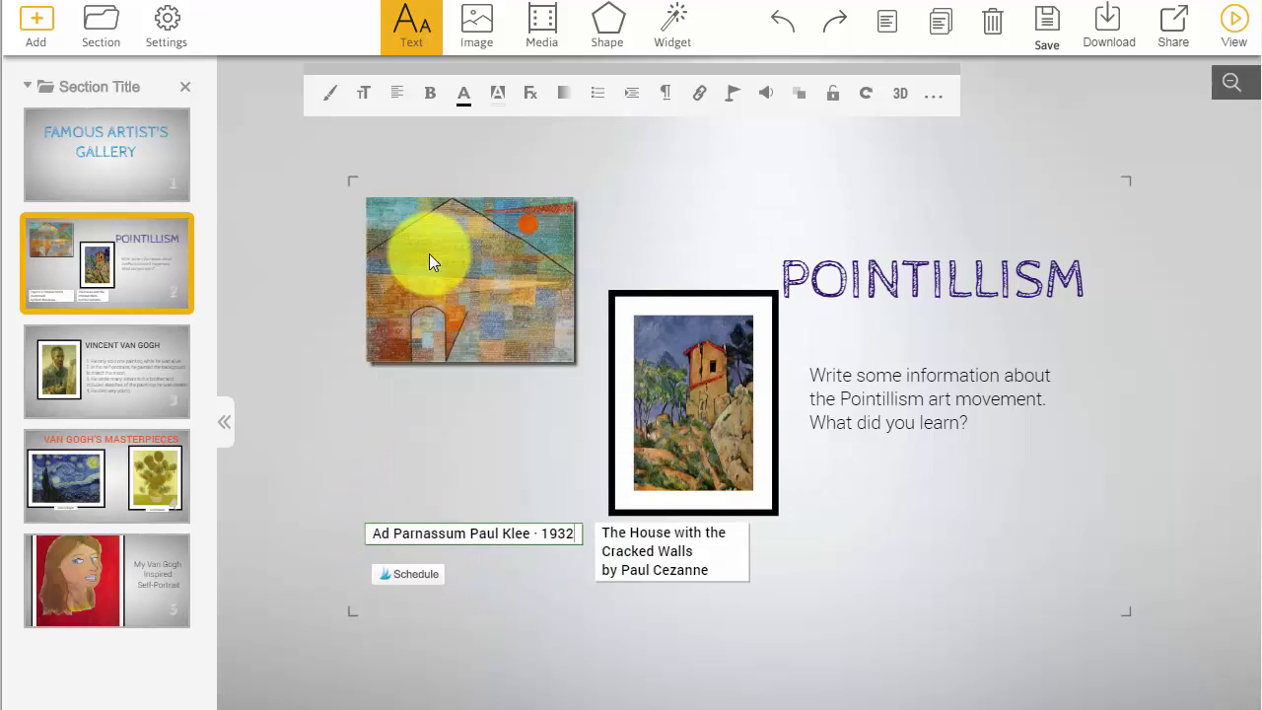
click(471, 535)
key(Return)
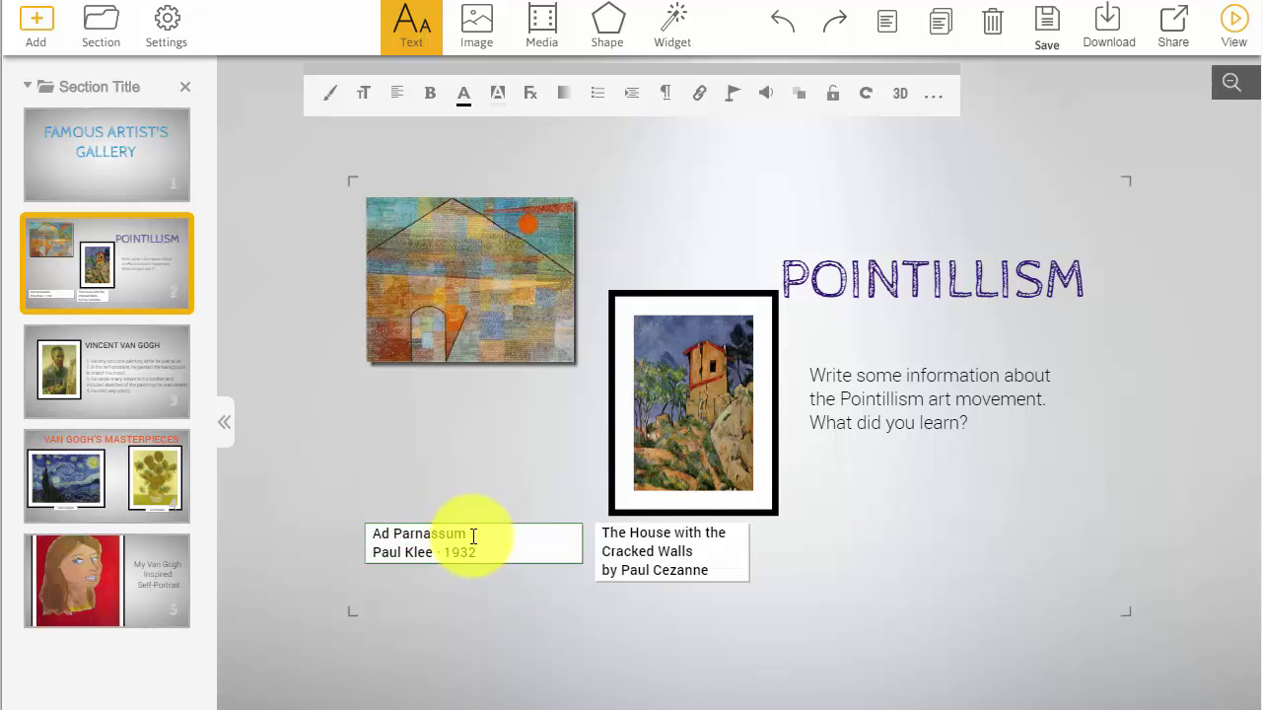
key(Return)
Step: Move the Ad Parnassum caption just under the painting and centre it
click(442, 452)
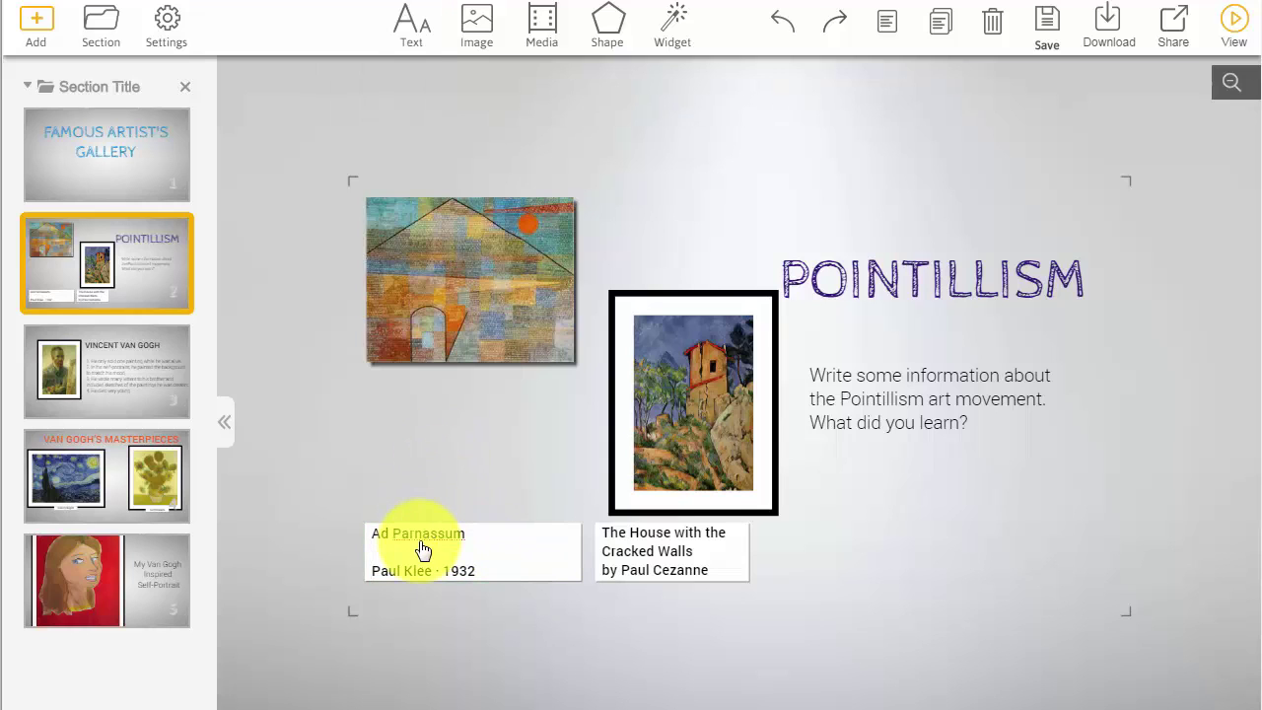
drag(422, 549, 417, 423)
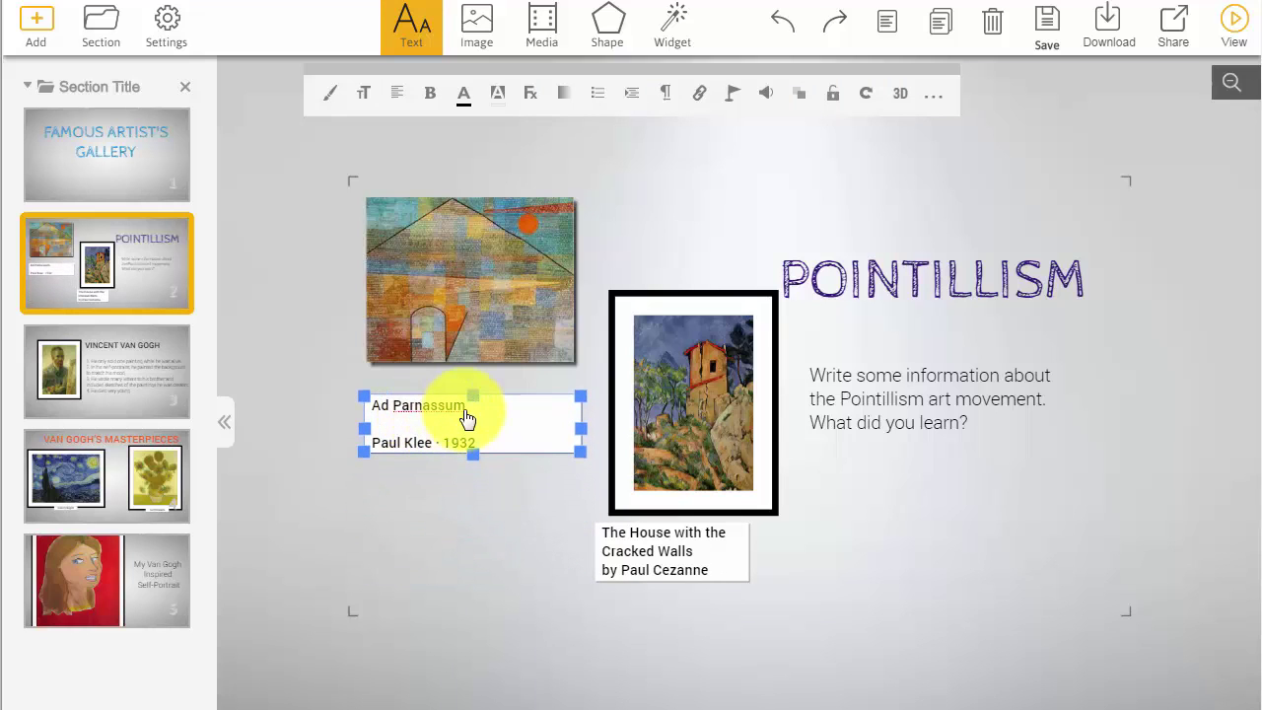
click(444, 415)
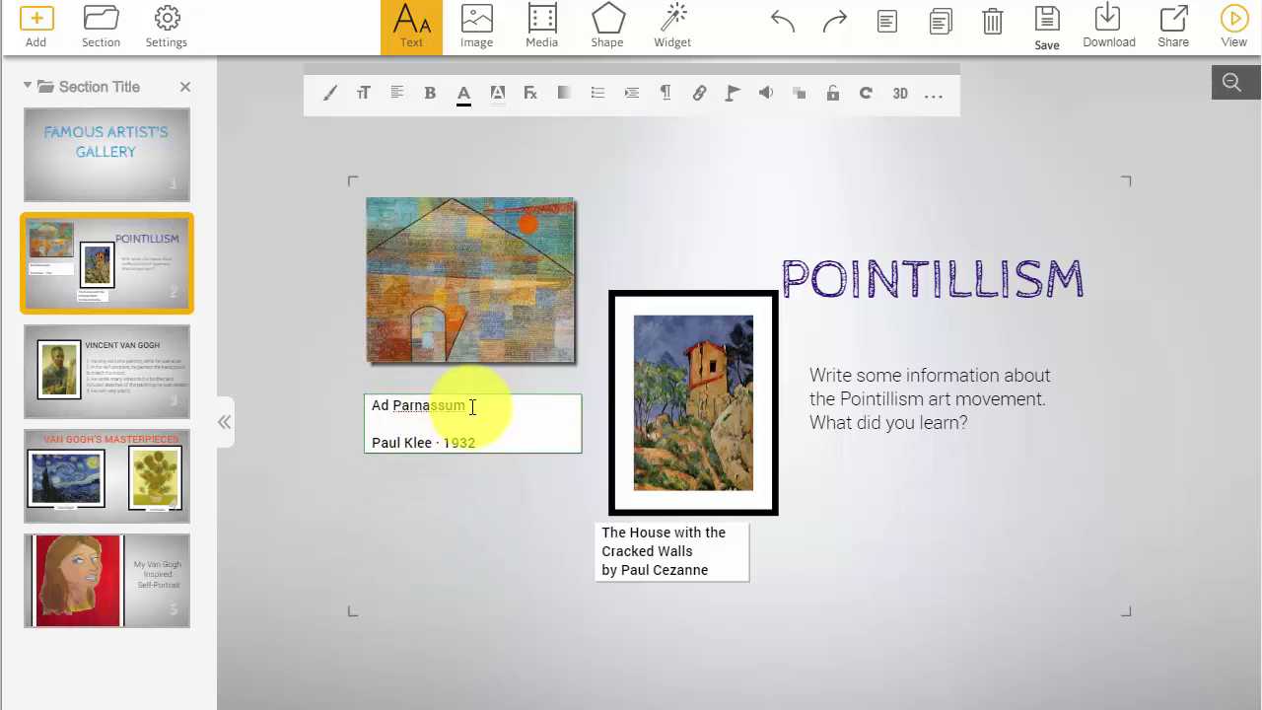
drag(472, 406, 367, 404)
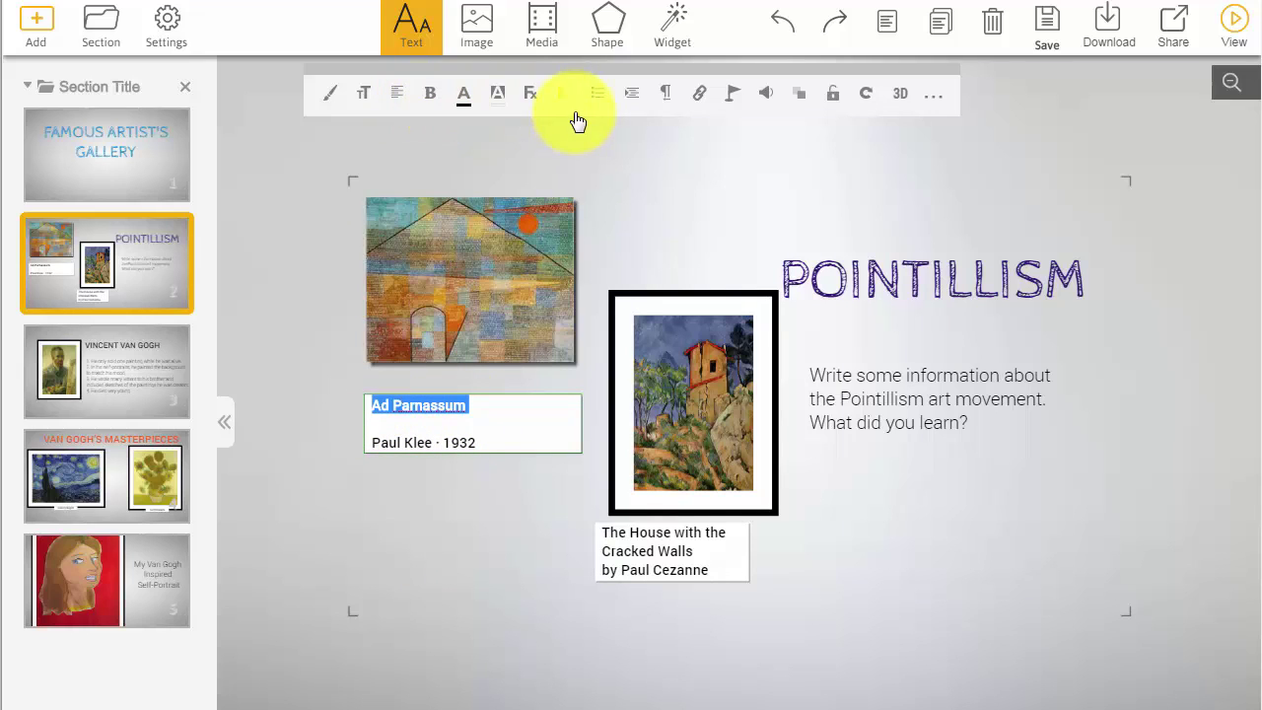
click(395, 98)
click(403, 163)
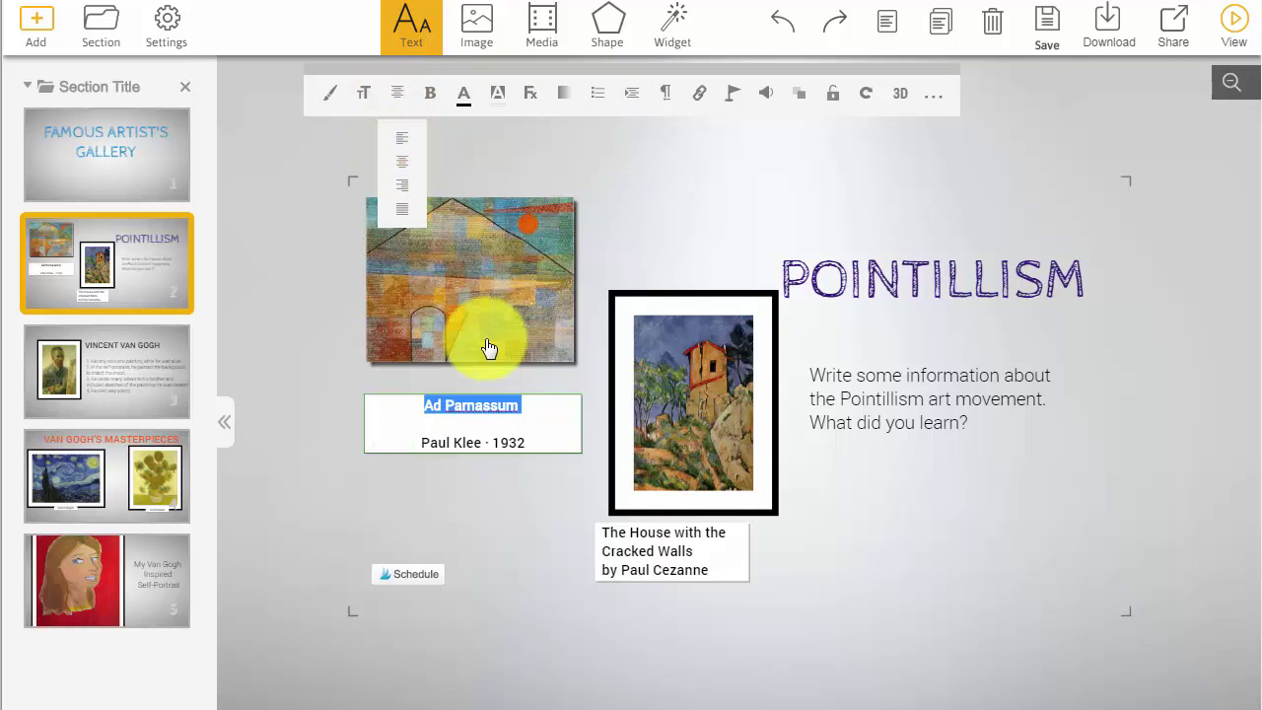
click(486, 557)
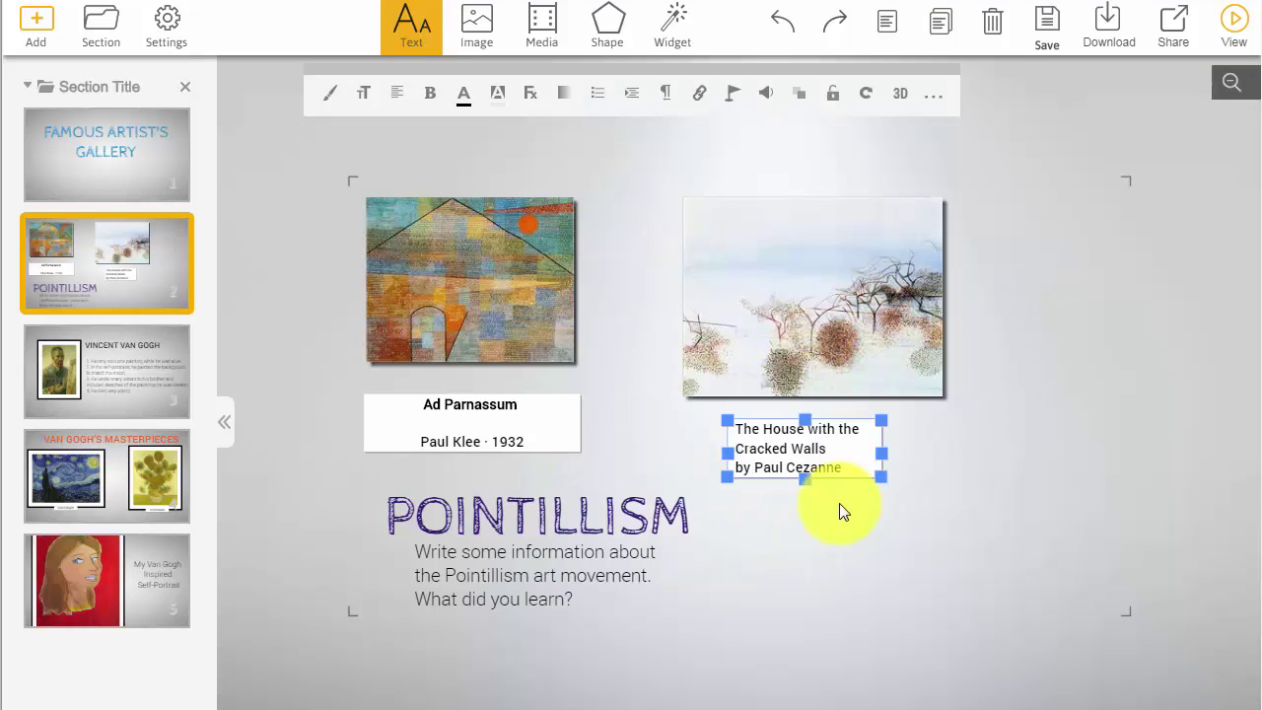
Step: Select the old text of The House with the Cracked Walls caption
click(848, 463)
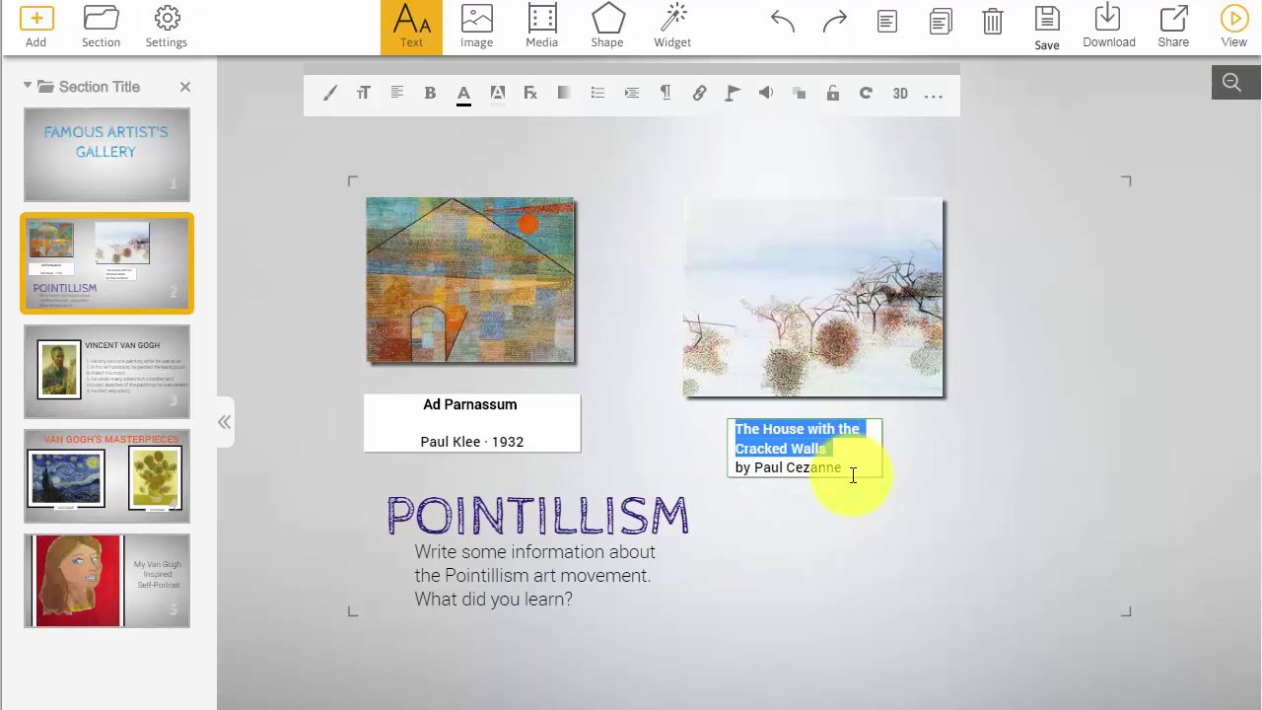
click(851, 473)
drag(850, 473, 721, 441)
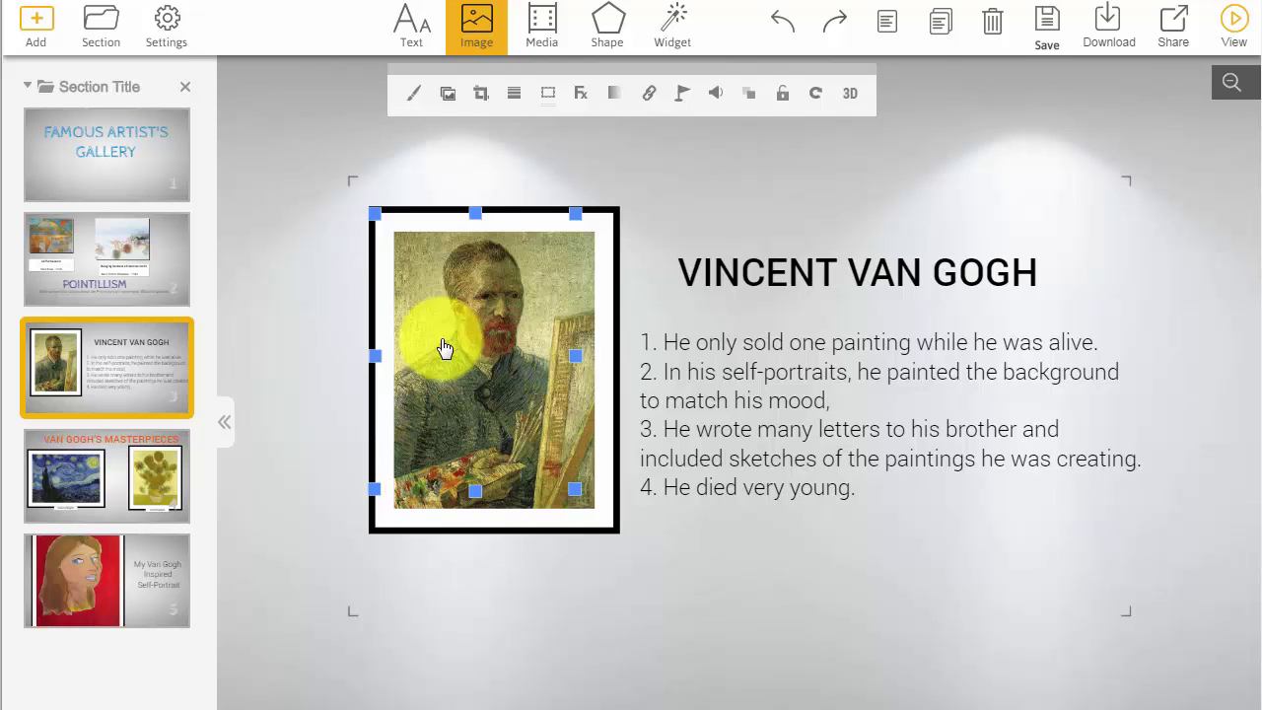
Step: Replace the Van Gogh portrait with a black-and-white Georges Seurat photo from a Google image search
click(450, 110)
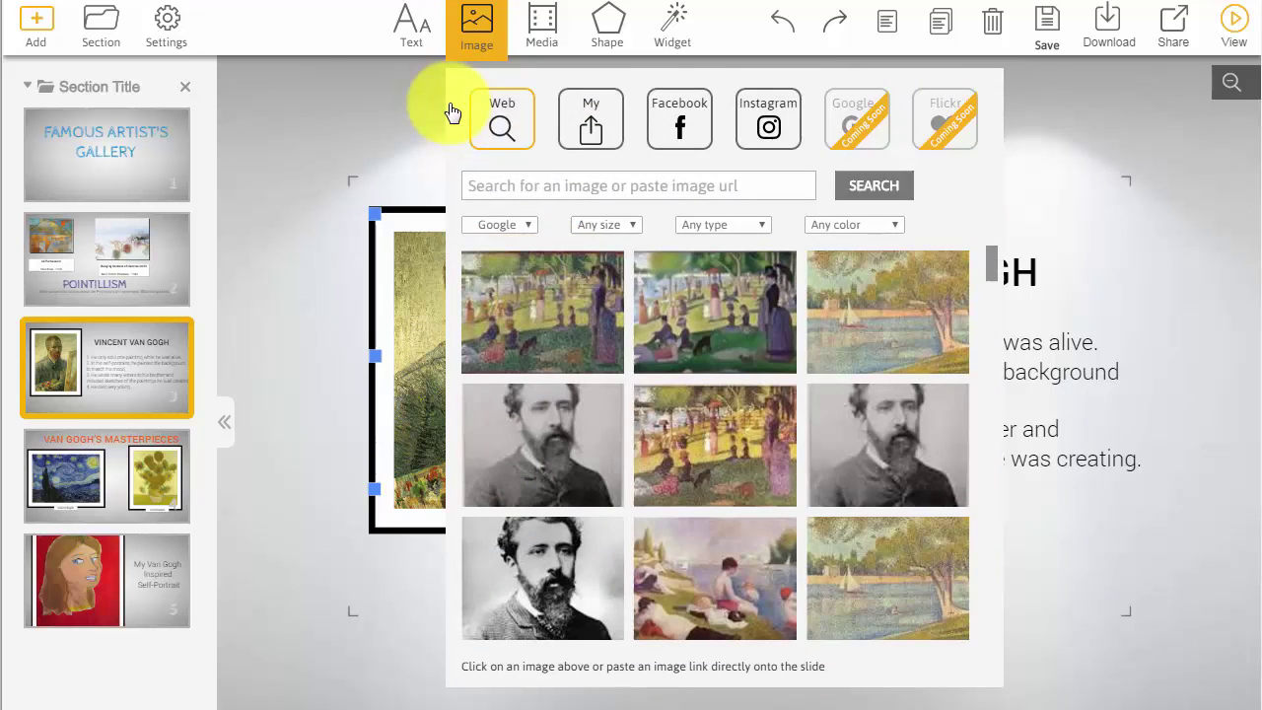
click(523, 189)
text(g)
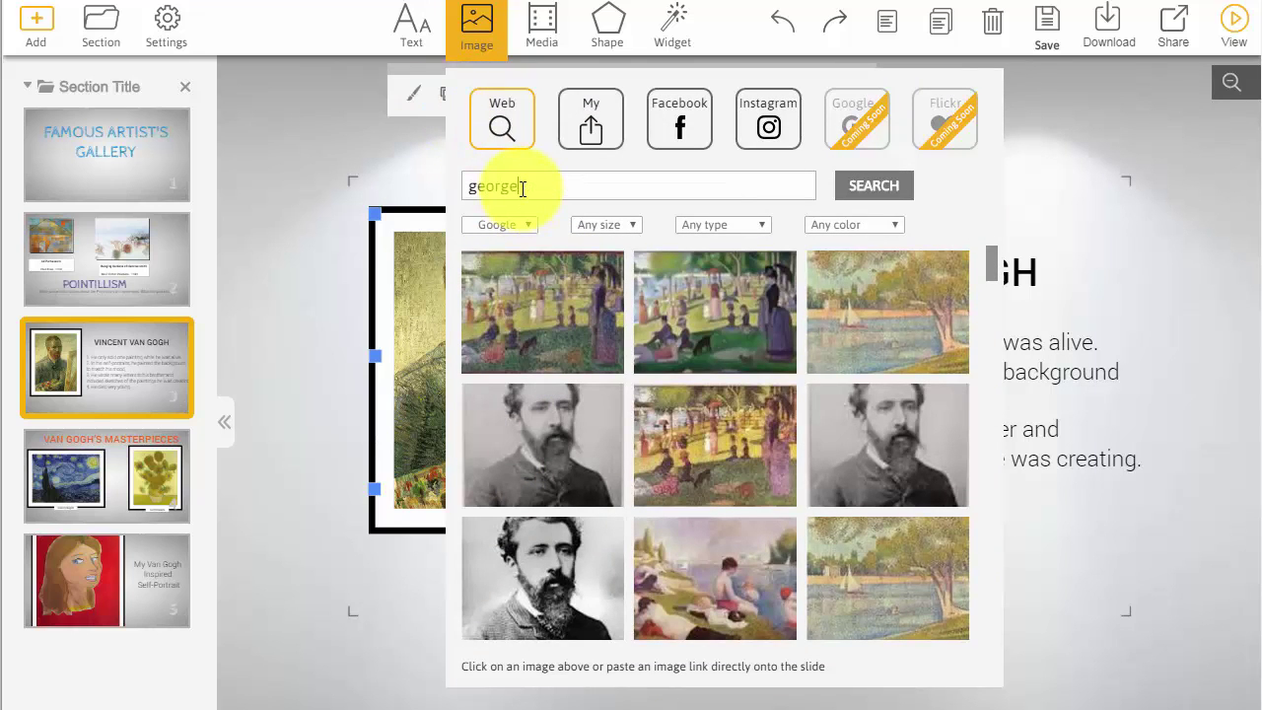
text(eorges seurat)
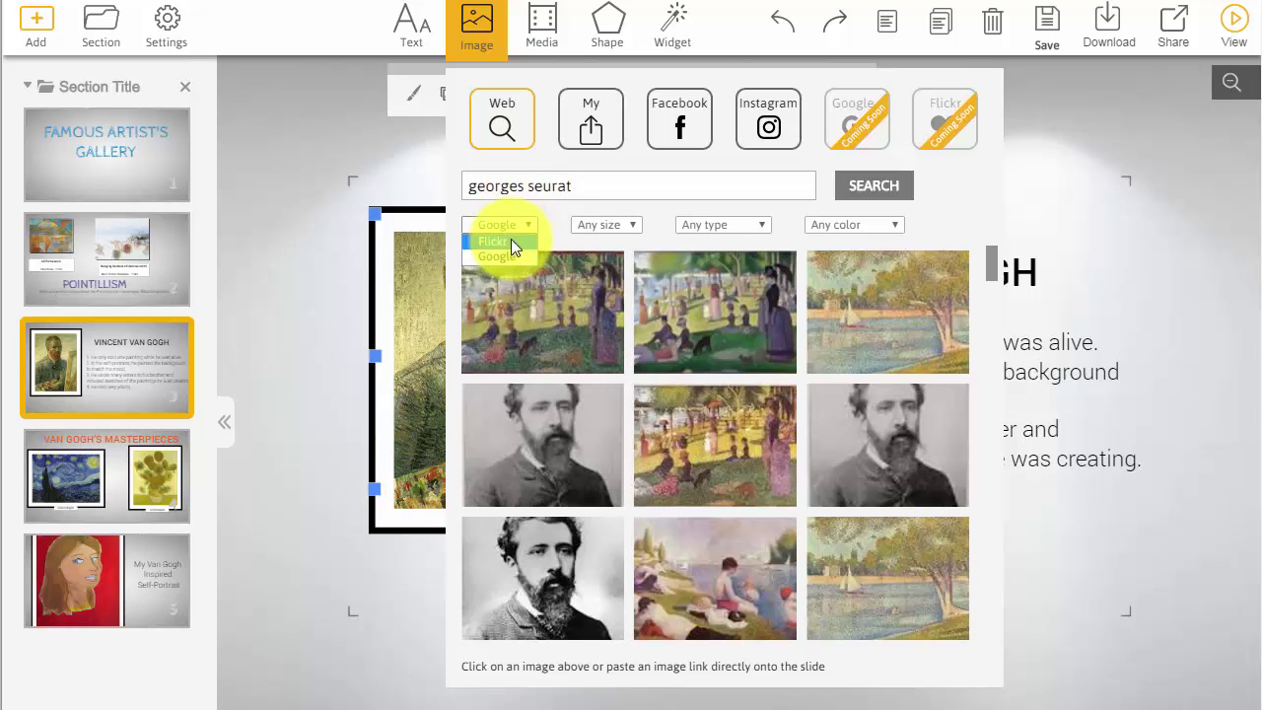
click(506, 232)
click(504, 228)
click(499, 258)
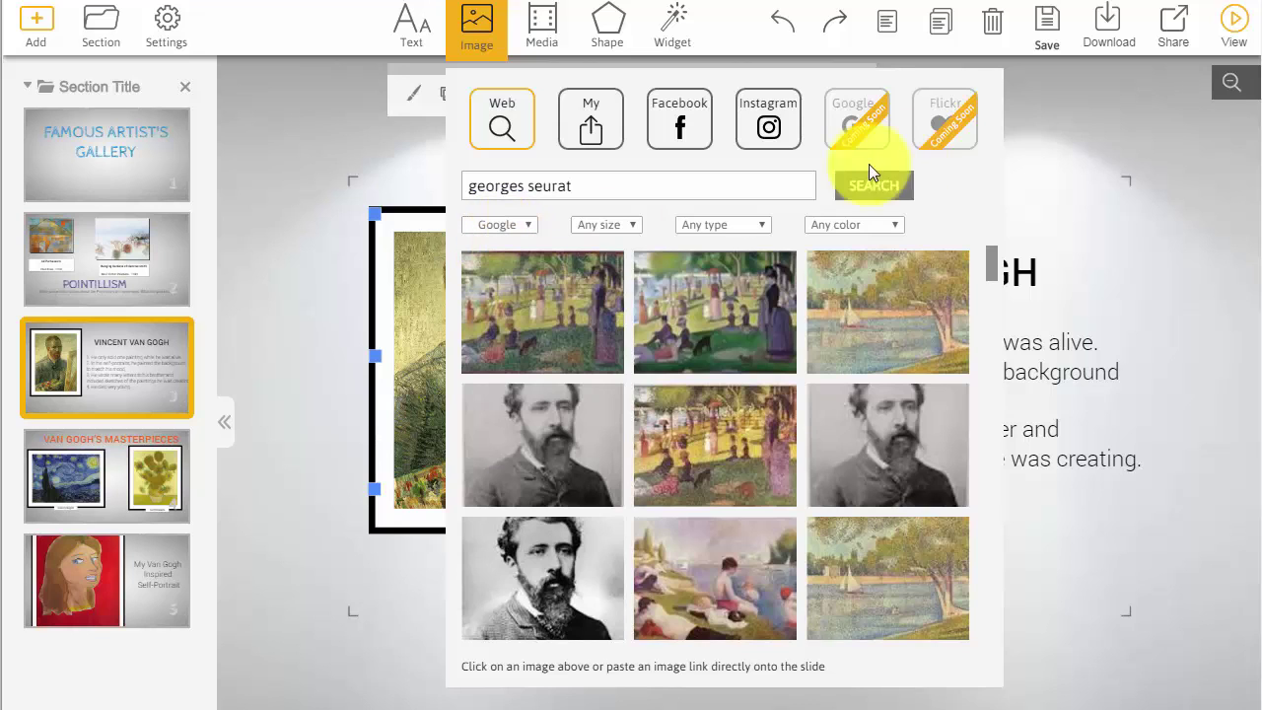
click(876, 190)
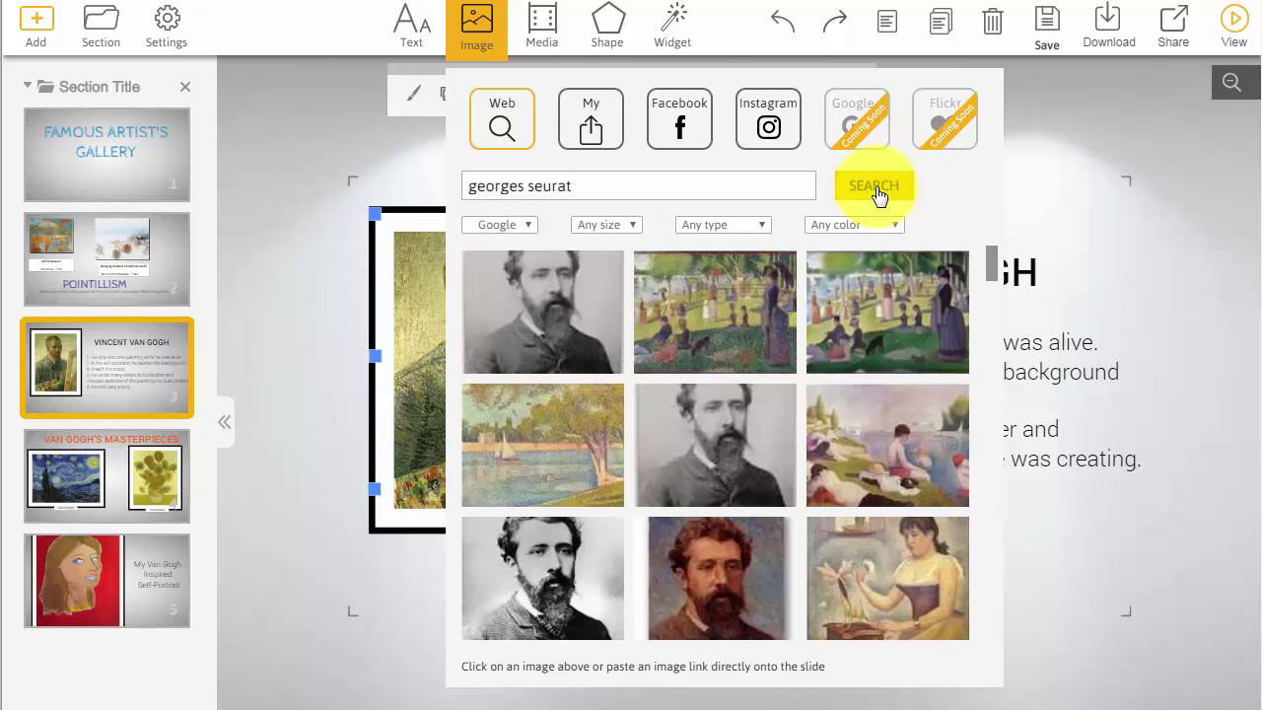
click(560, 597)
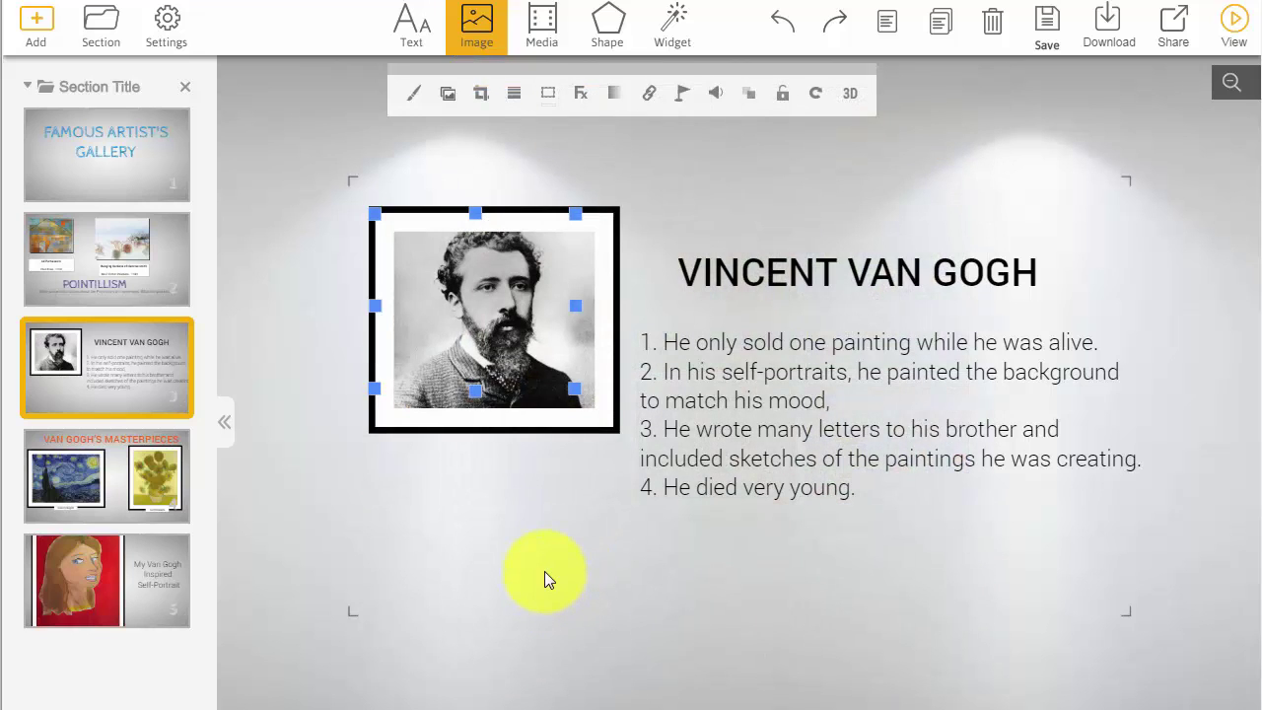
Step: Retitle the third slide GEORGES SEURAT
click(727, 259)
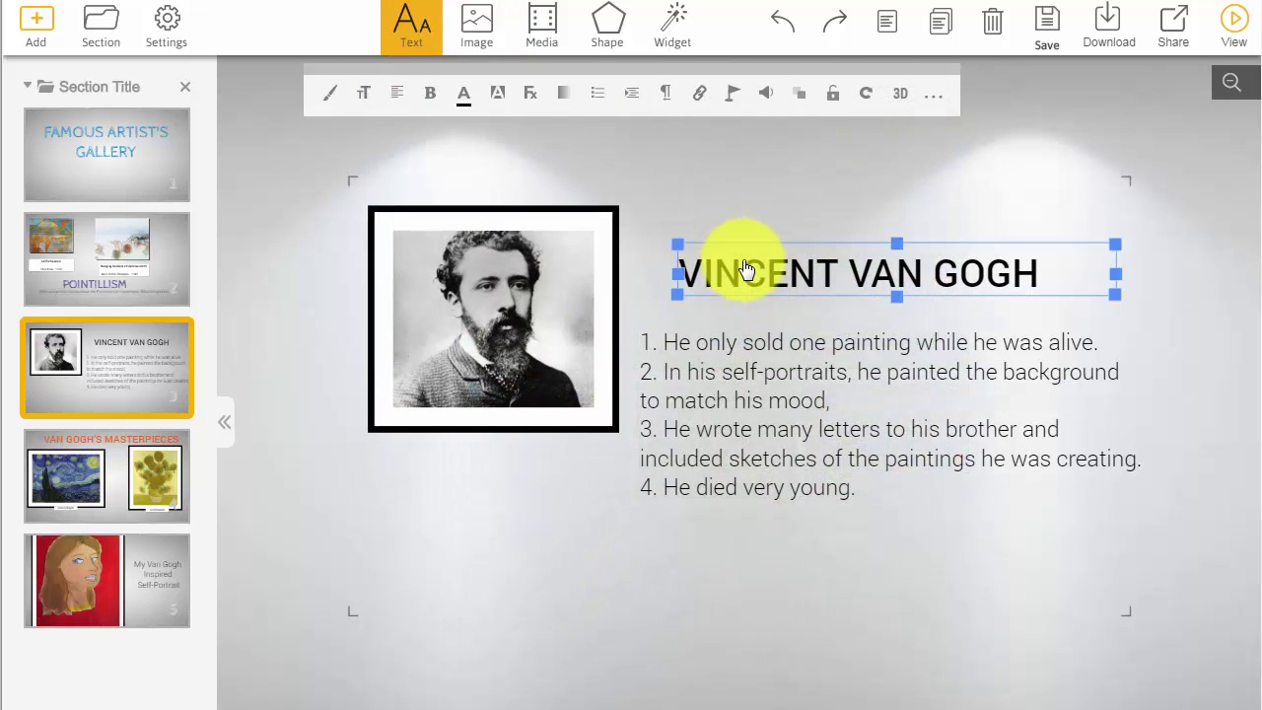
double_click(749, 263)
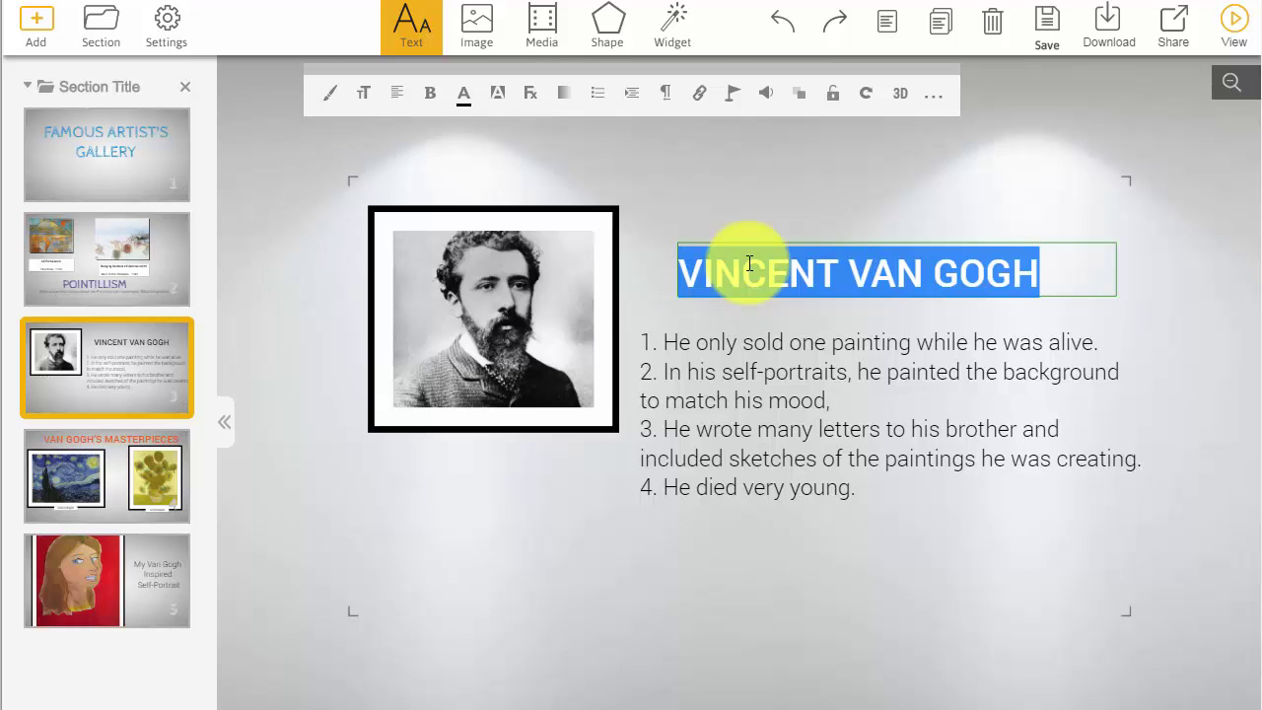
text(GEO)
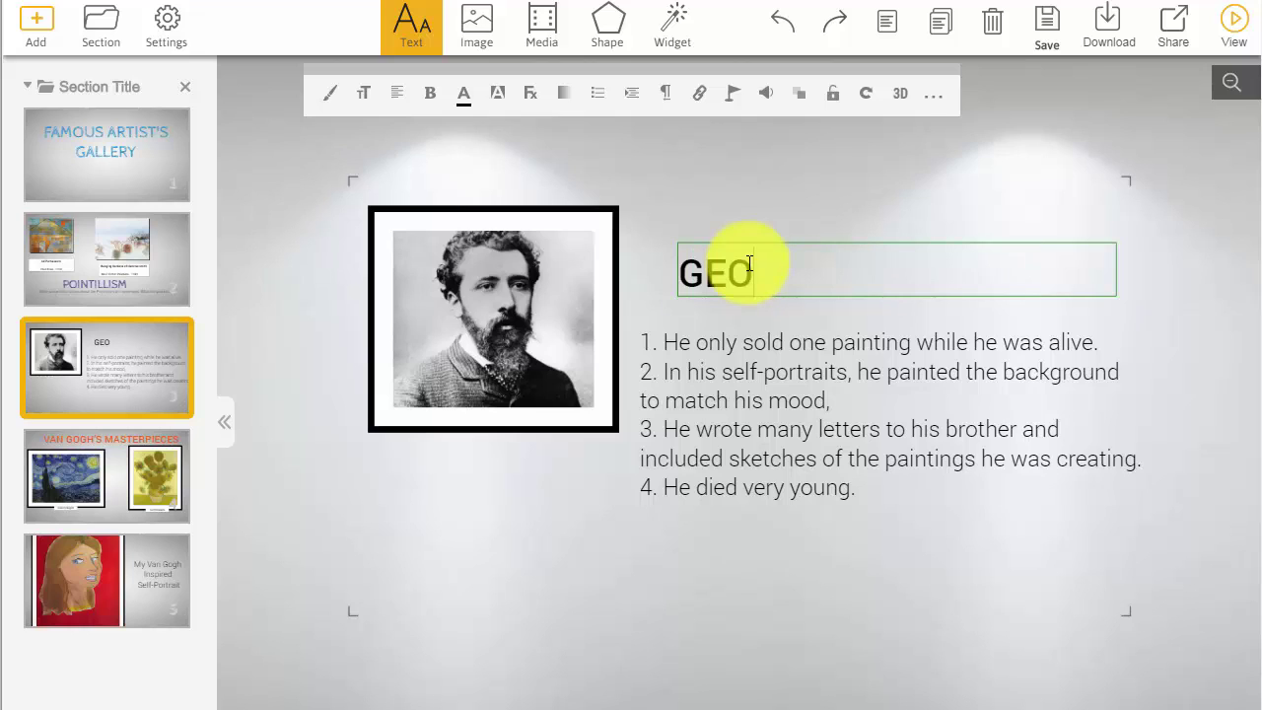
text(RGES SEURA)
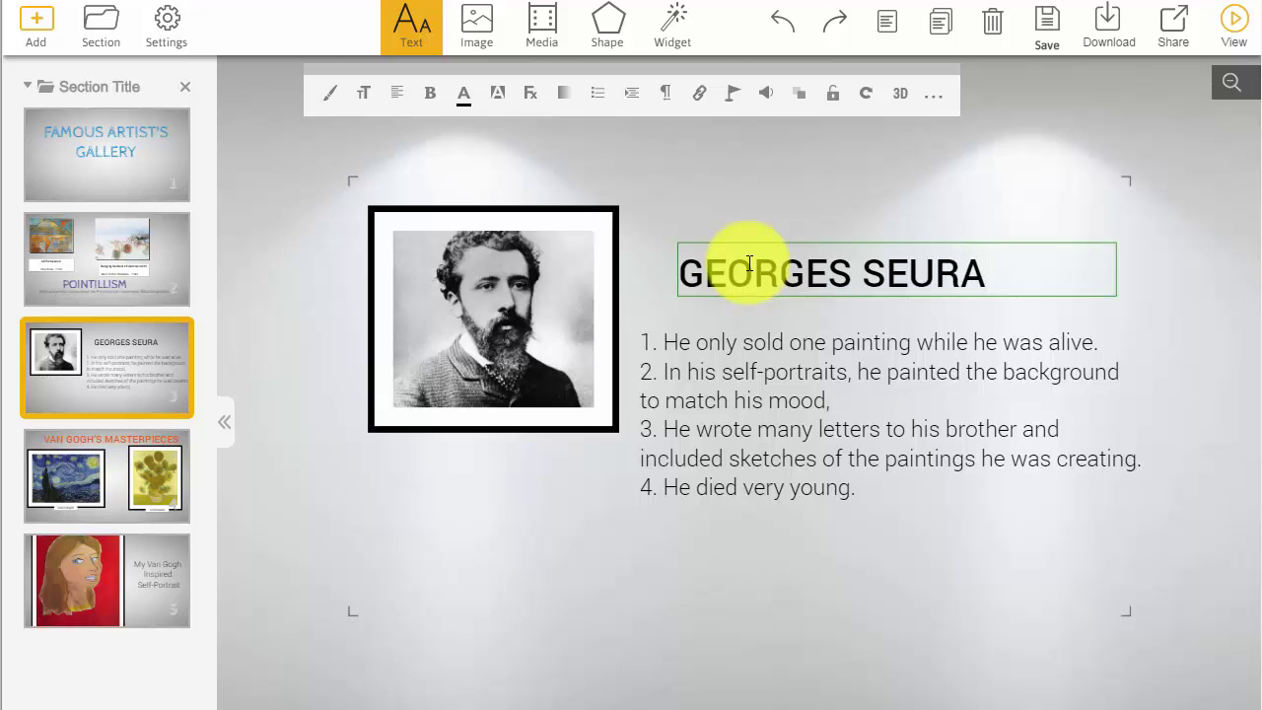
text(T)
Step: Overwrite the Van Gogh list facts with numbered placeholders, starting with 'fact 1'
click(958, 476)
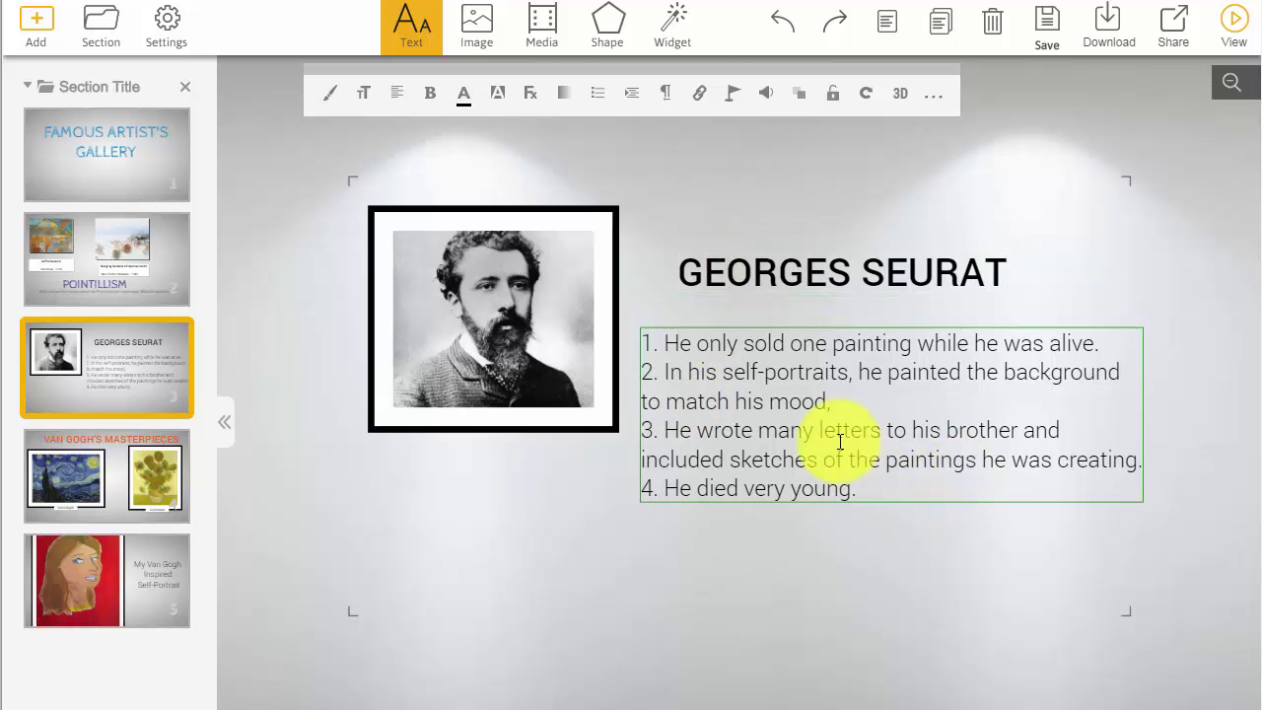
drag(666, 342, 1094, 317)
text(fac)
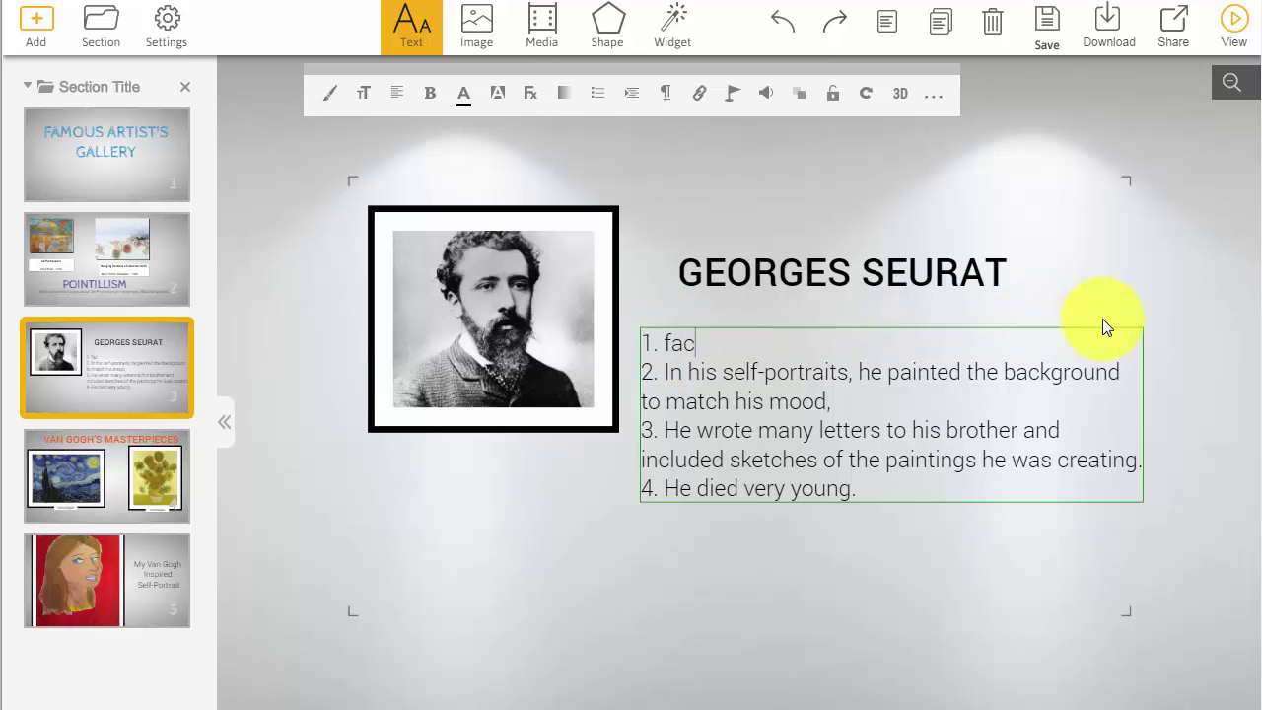
text(t 1)
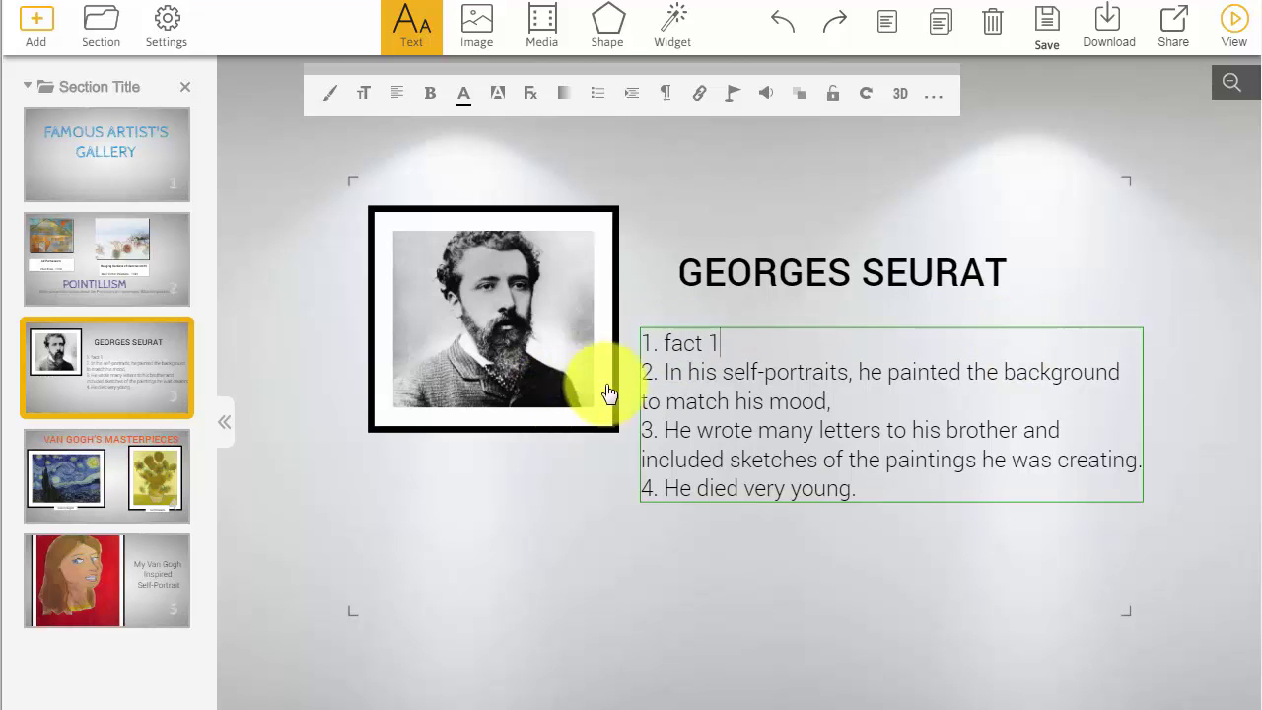
drag(663, 372, 850, 406)
text(fact2)
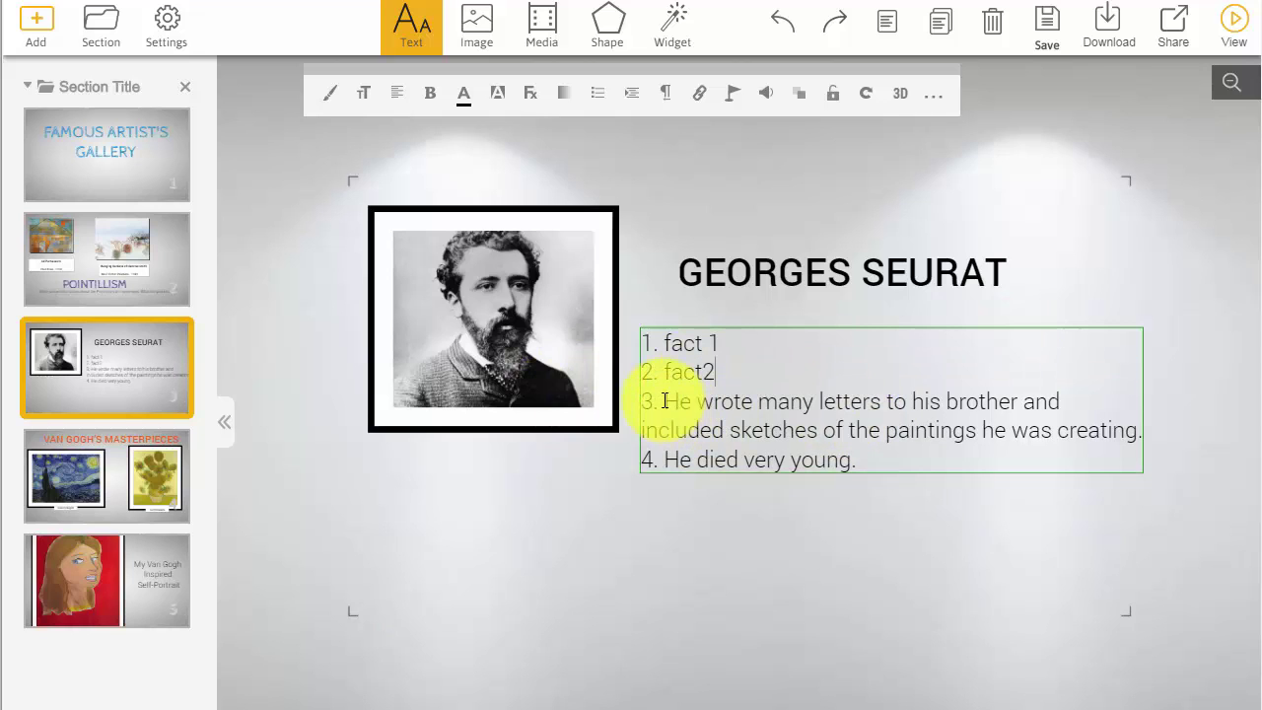
drag(660, 405, 1140, 437)
text(f)
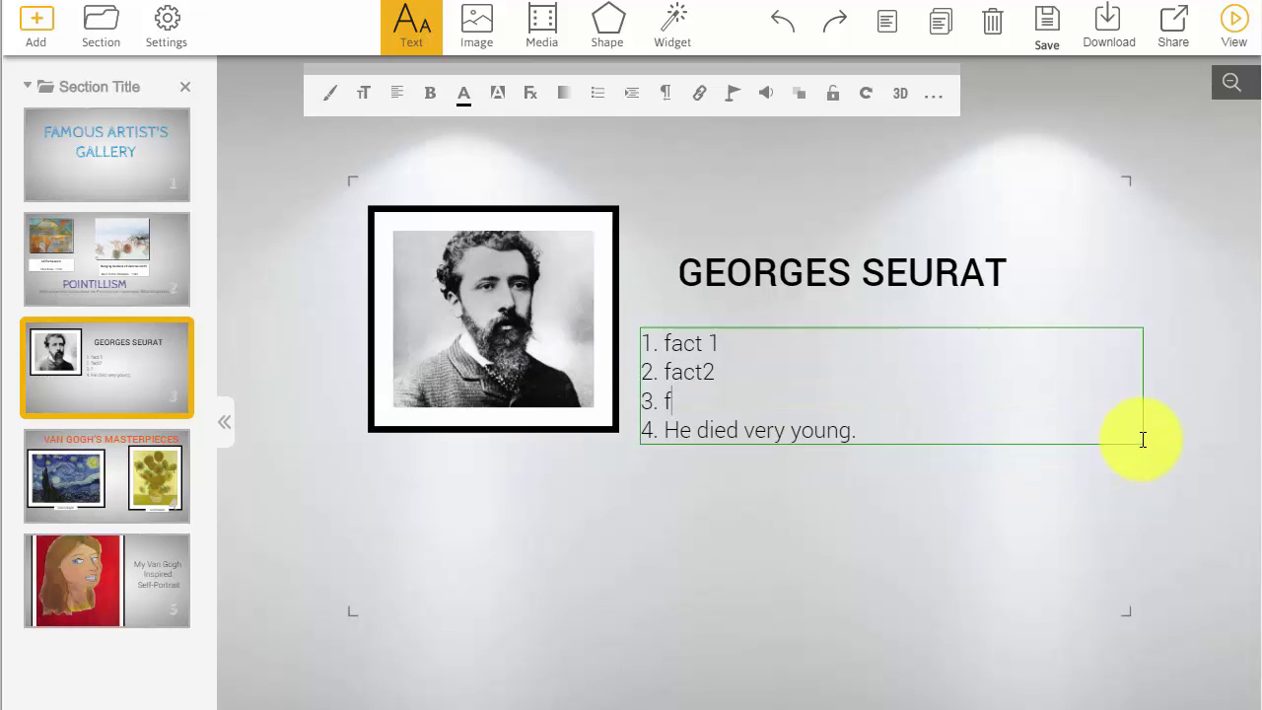
text(act 3)
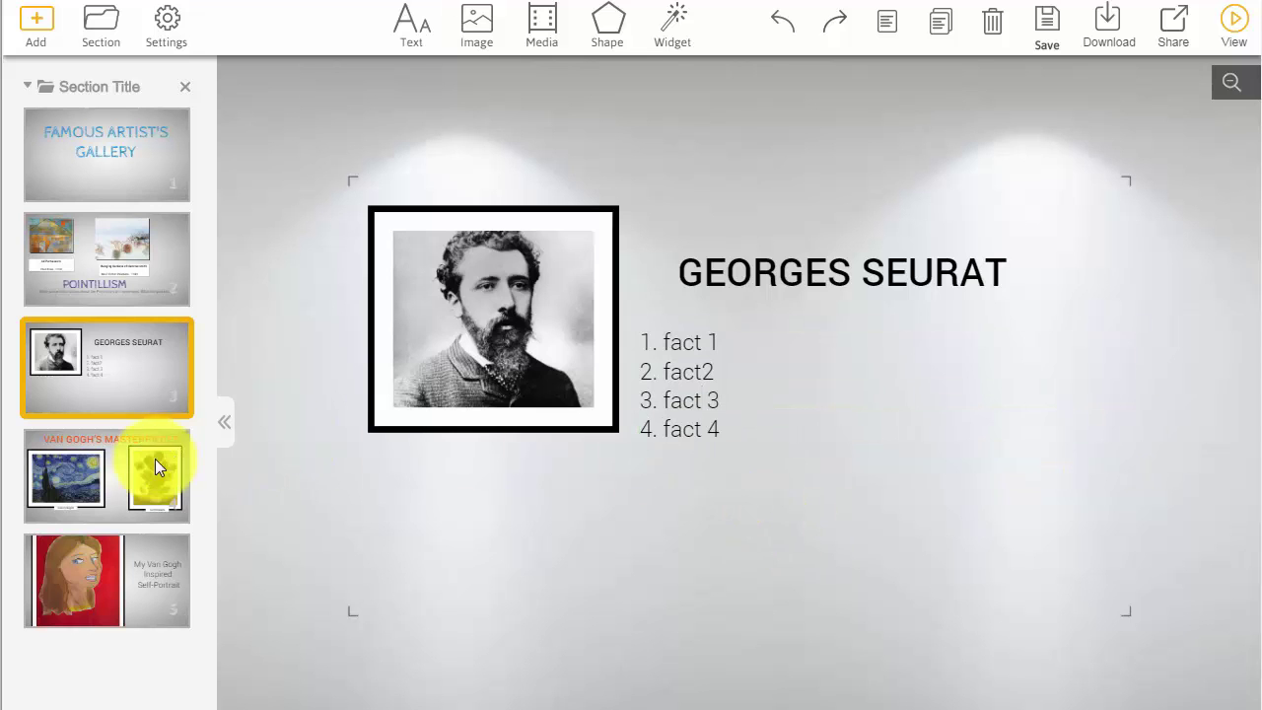
Step: Change the fourth slide's title from Van Gogh's Masterpieces to SEURAT'S PAINTINGS
click(73, 464)
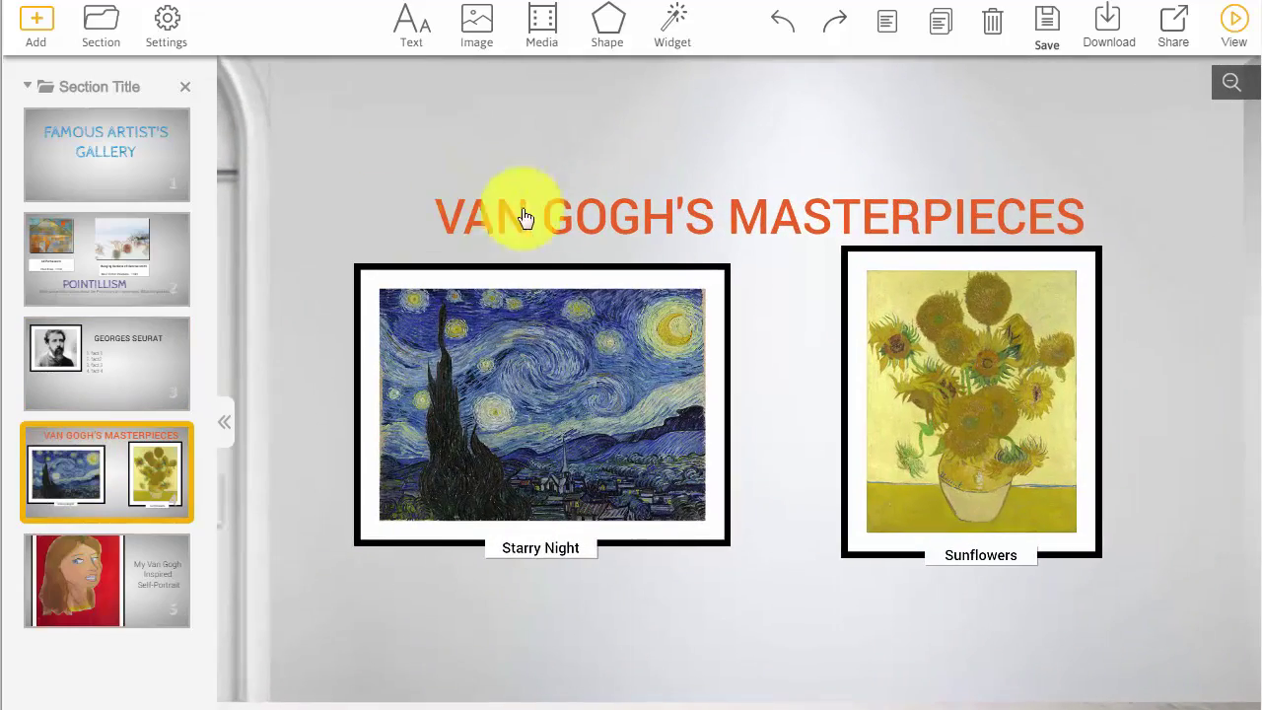
click(582, 217)
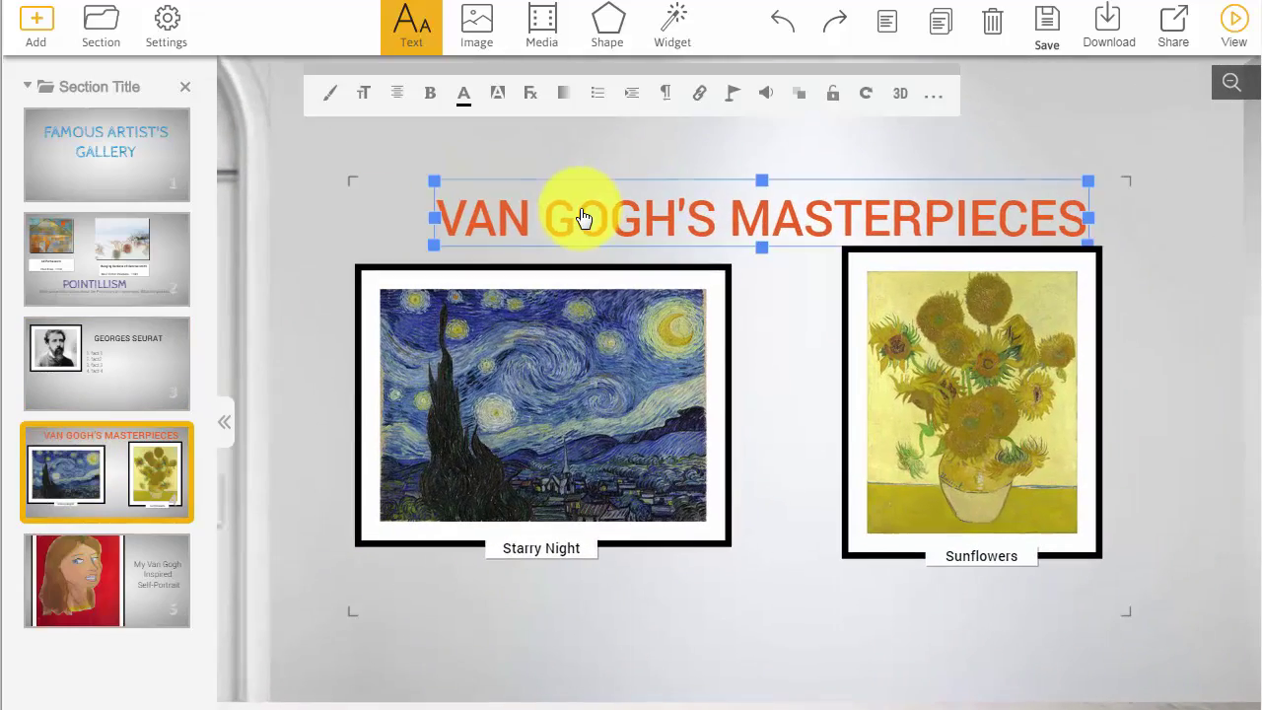
double_click(582, 217)
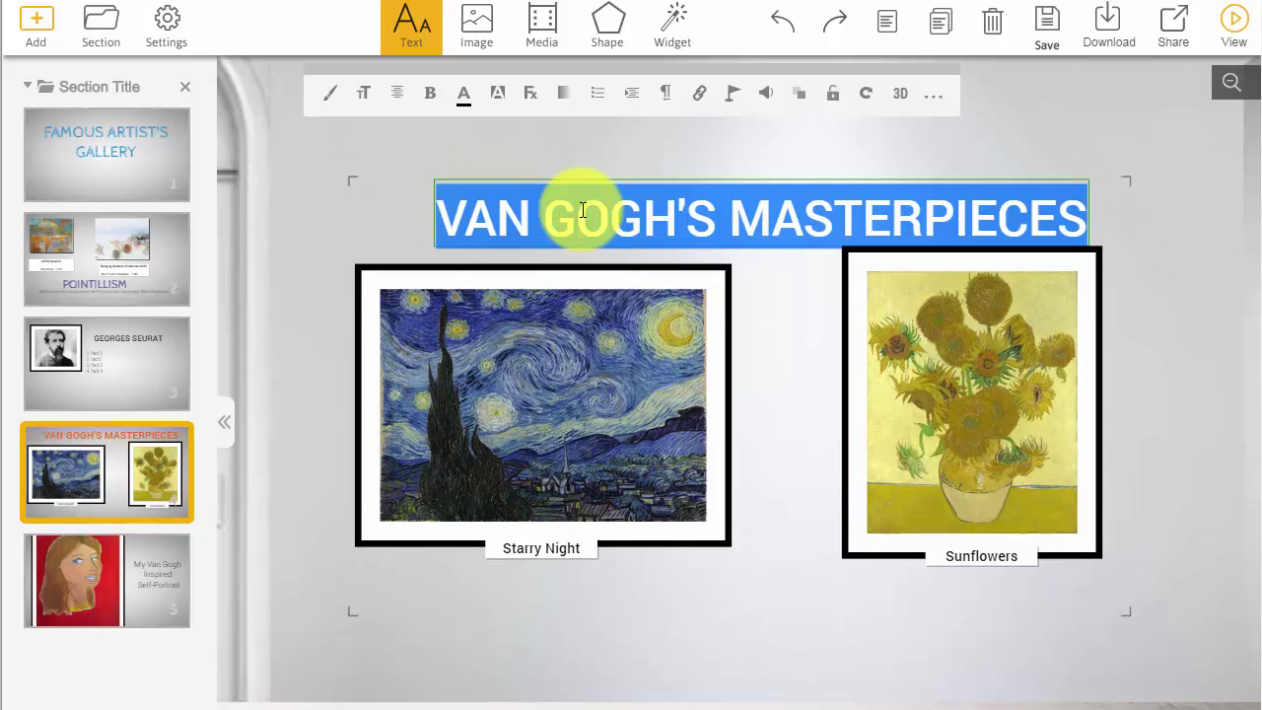
text(SEUR)
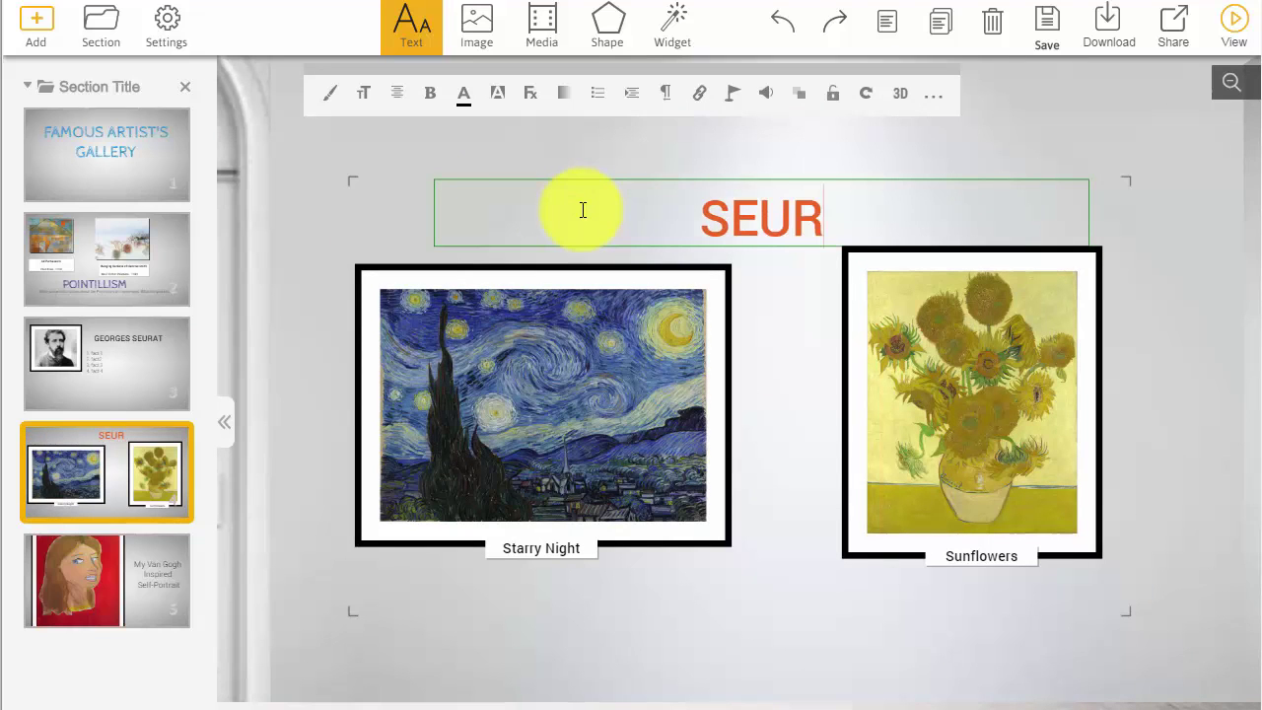
text(AT'S PAIT)
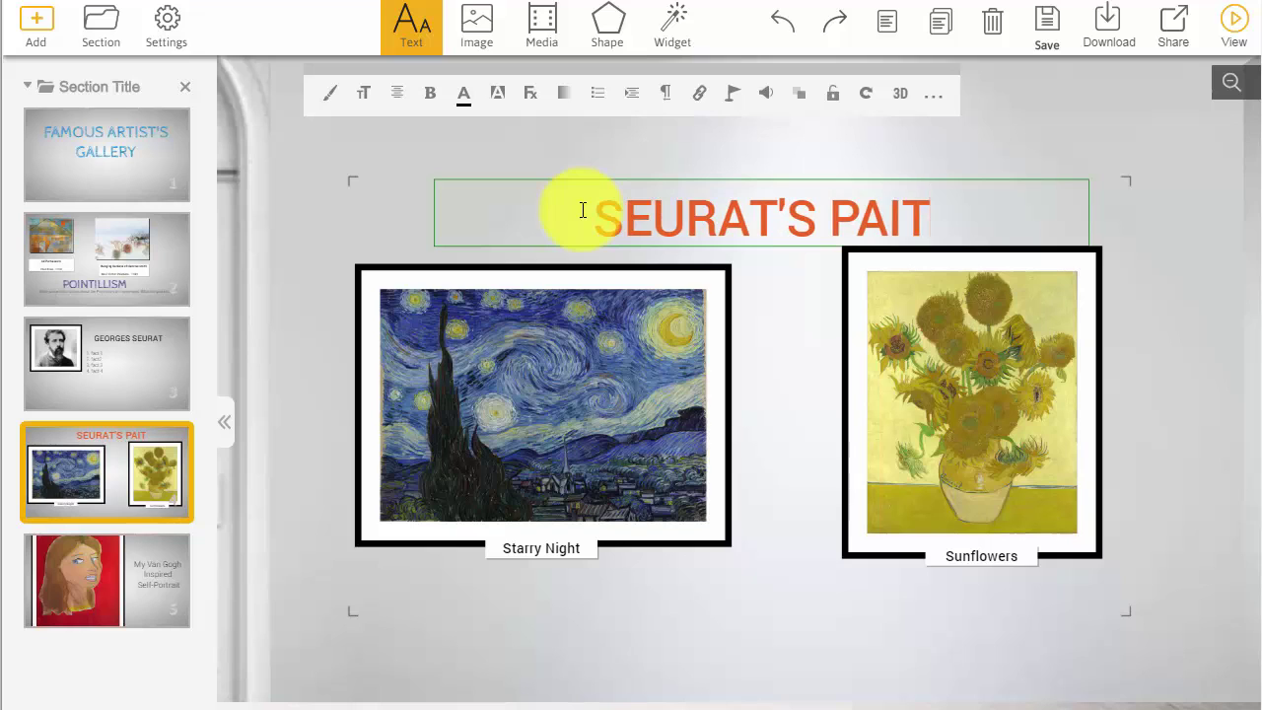
key(BackSpace)
text(N)
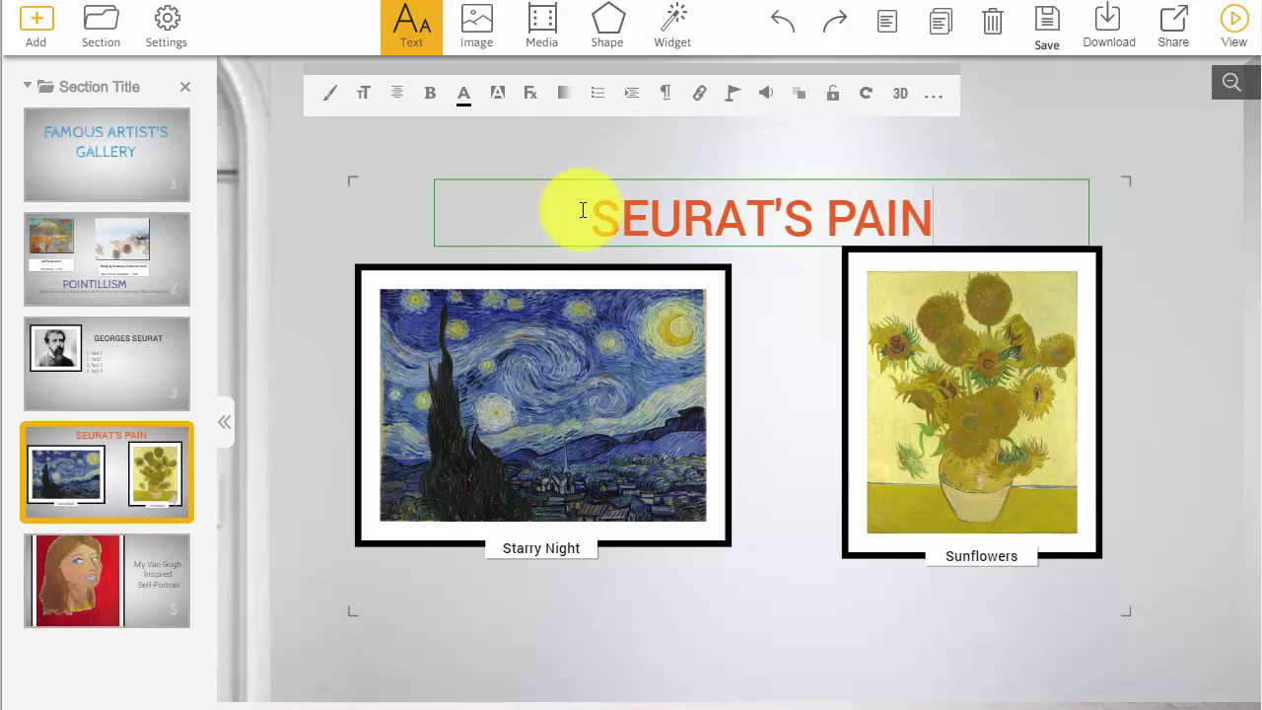
text(TINGS)
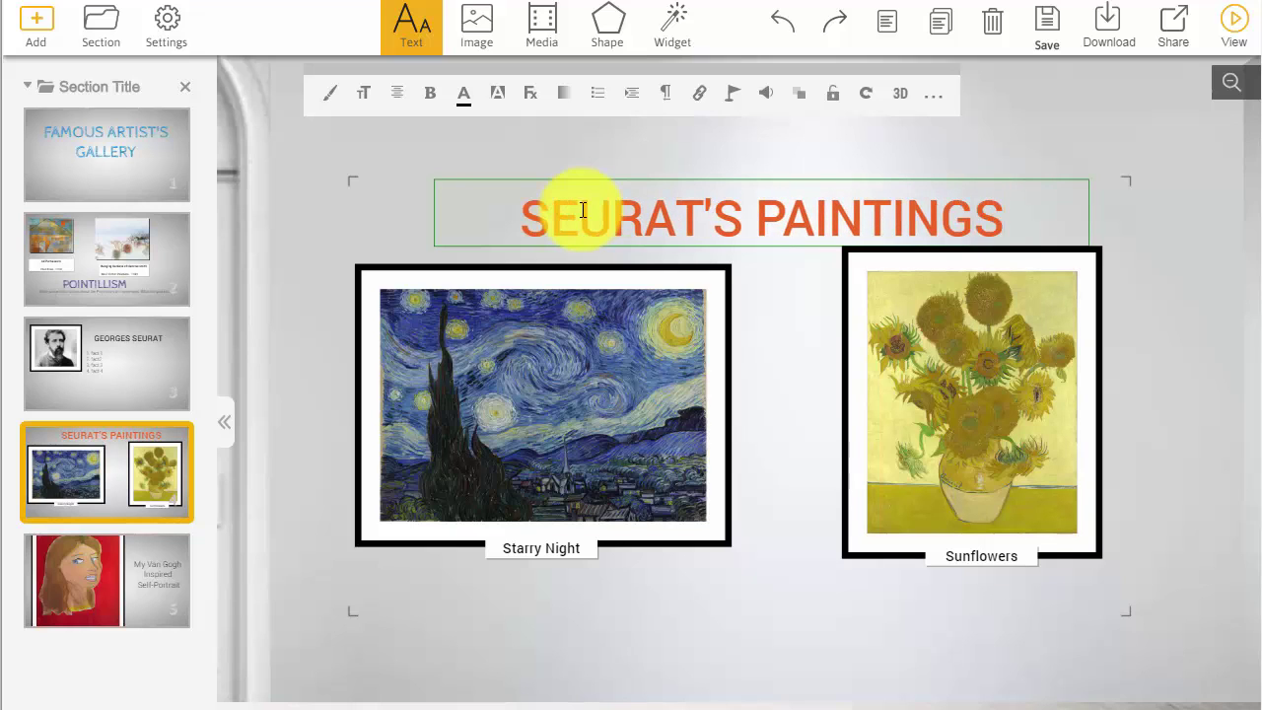
click(633, 362)
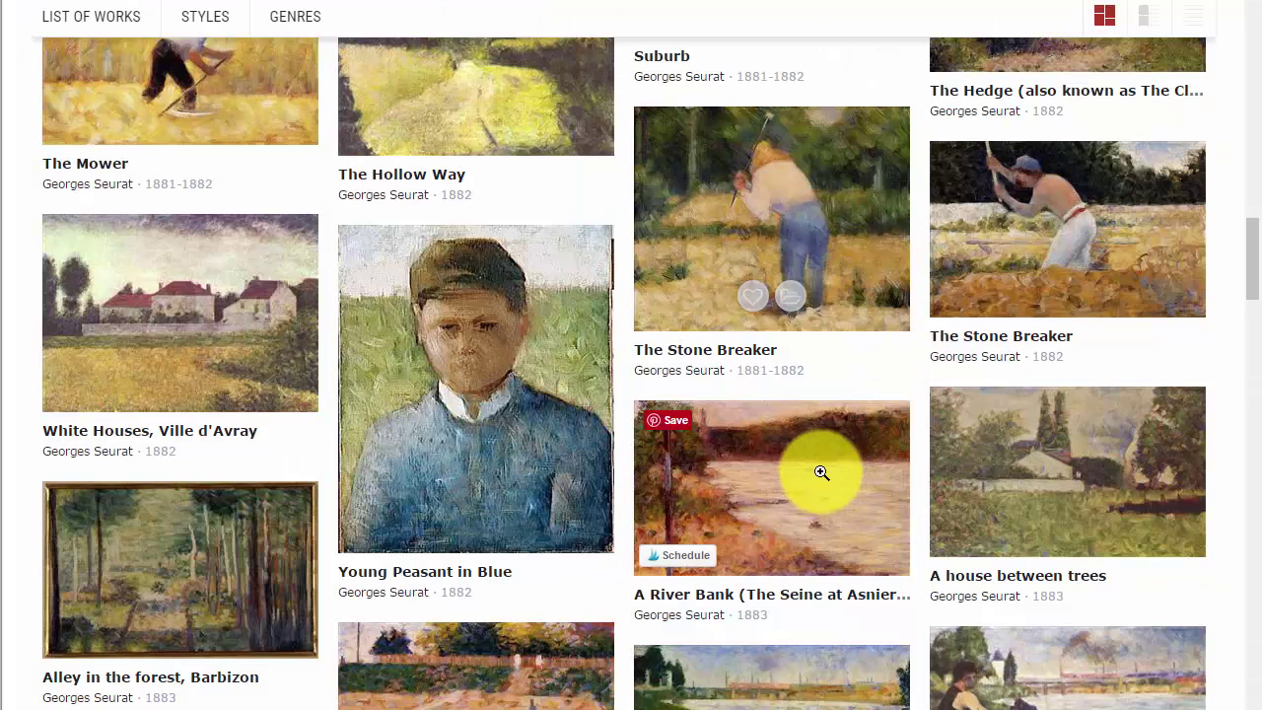
Step: Copy the image address of Seurat's River Bank (The Seine at Asnières) on WikiArt
right_click(798, 453)
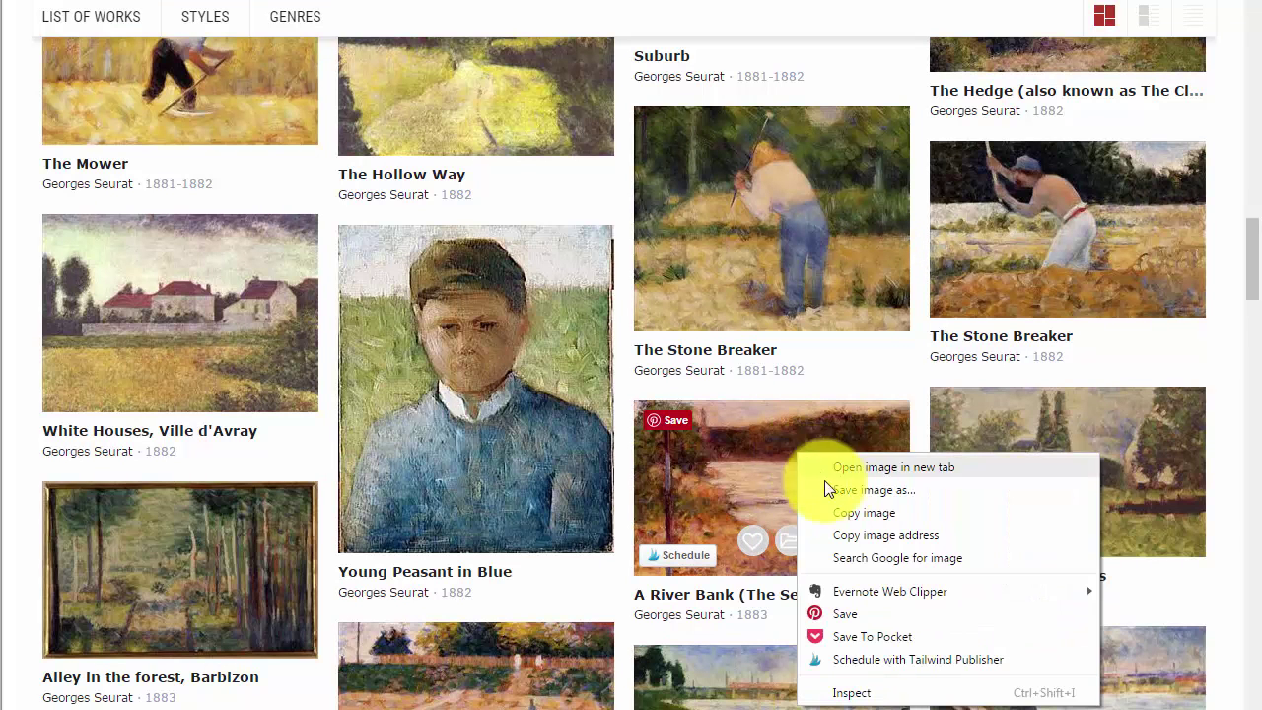
click(850, 532)
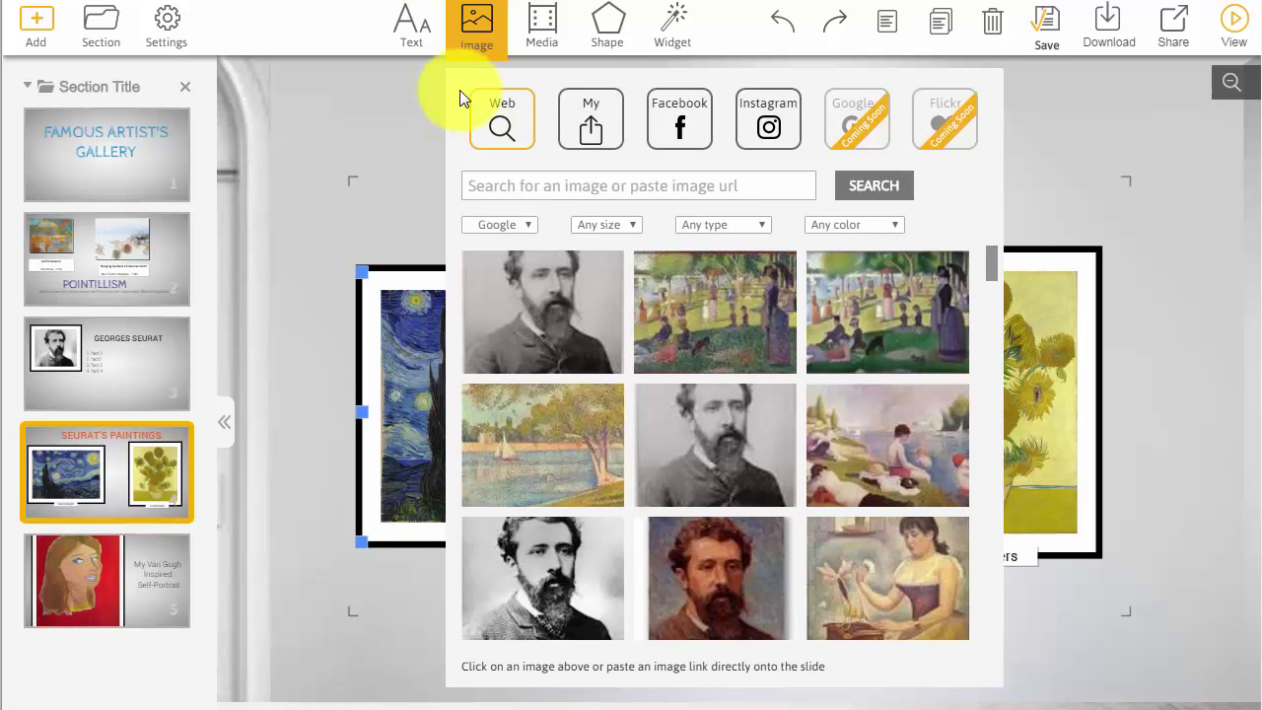
Step: Replace the Starry Night image with the river bank painting using its pasted URL
click(405, 205)
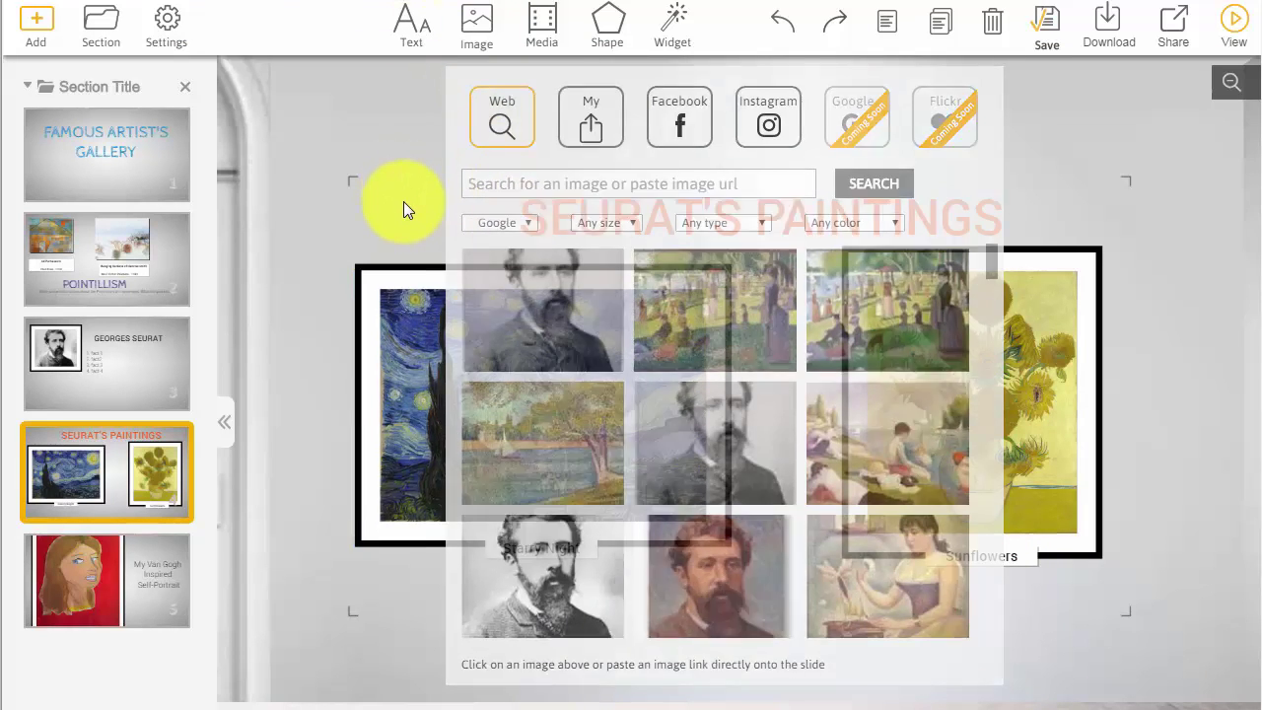
click(460, 408)
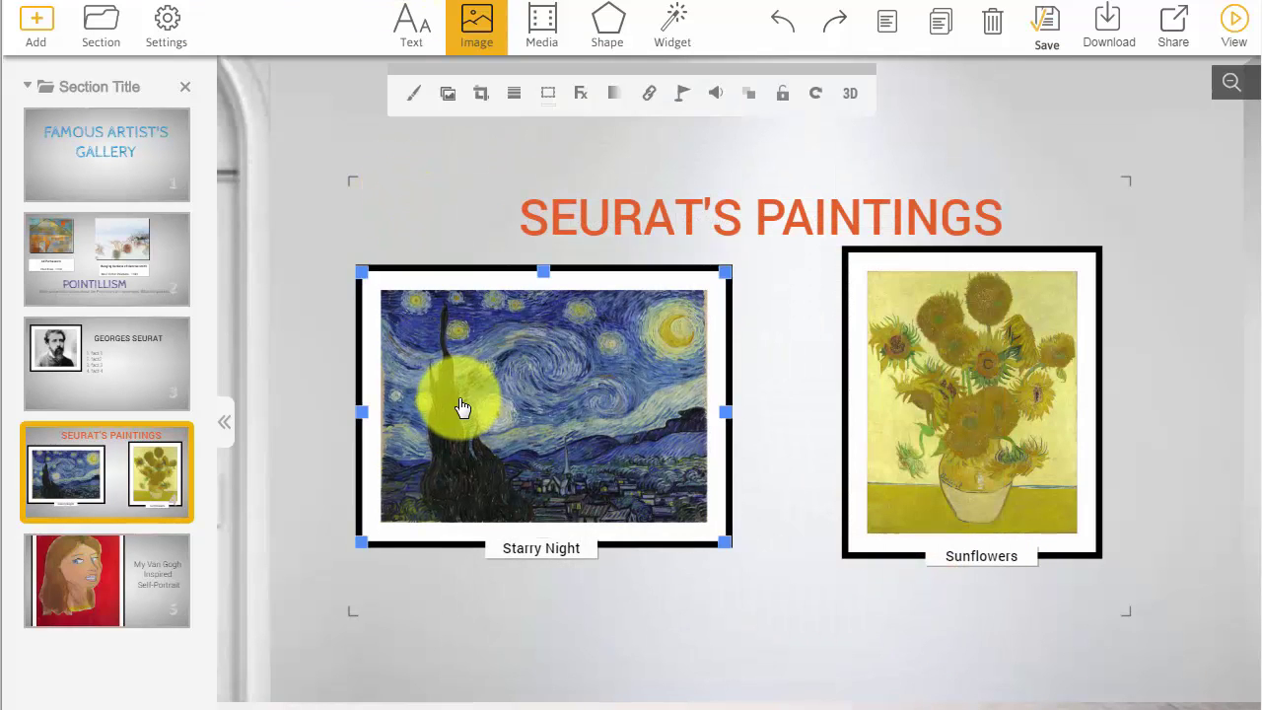
click(447, 96)
right_click(512, 189)
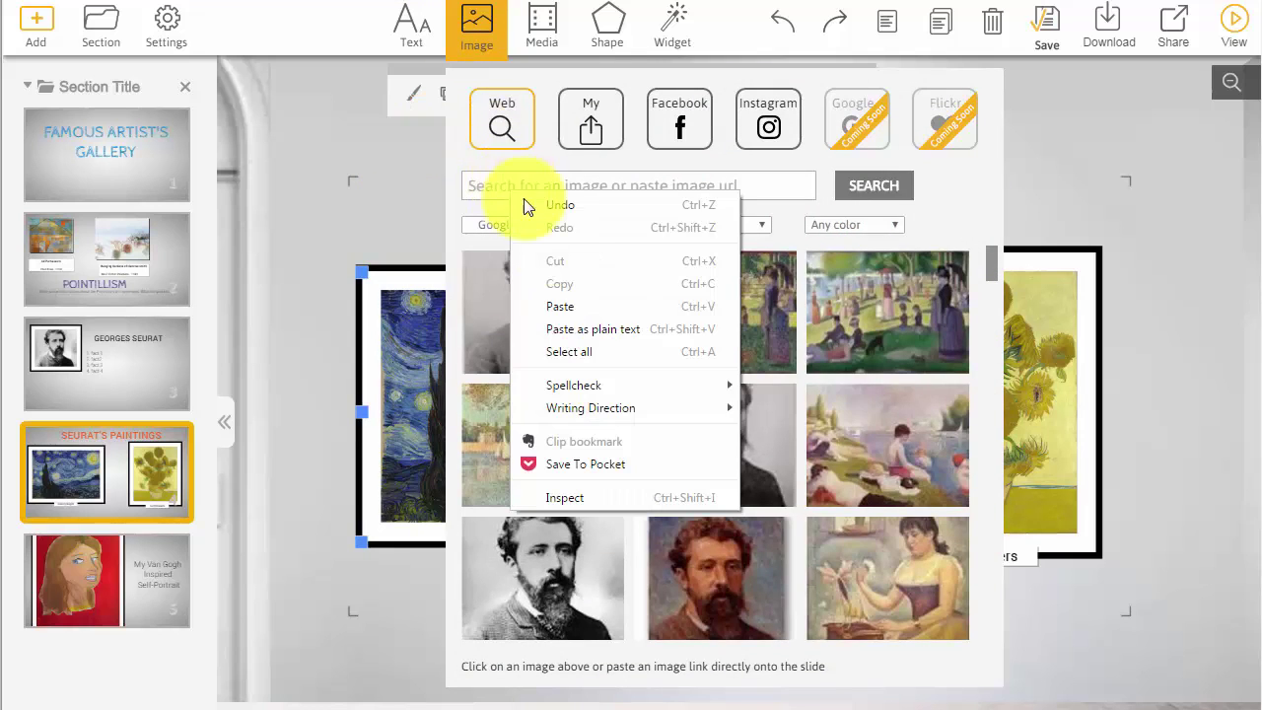
click(563, 305)
click(874, 187)
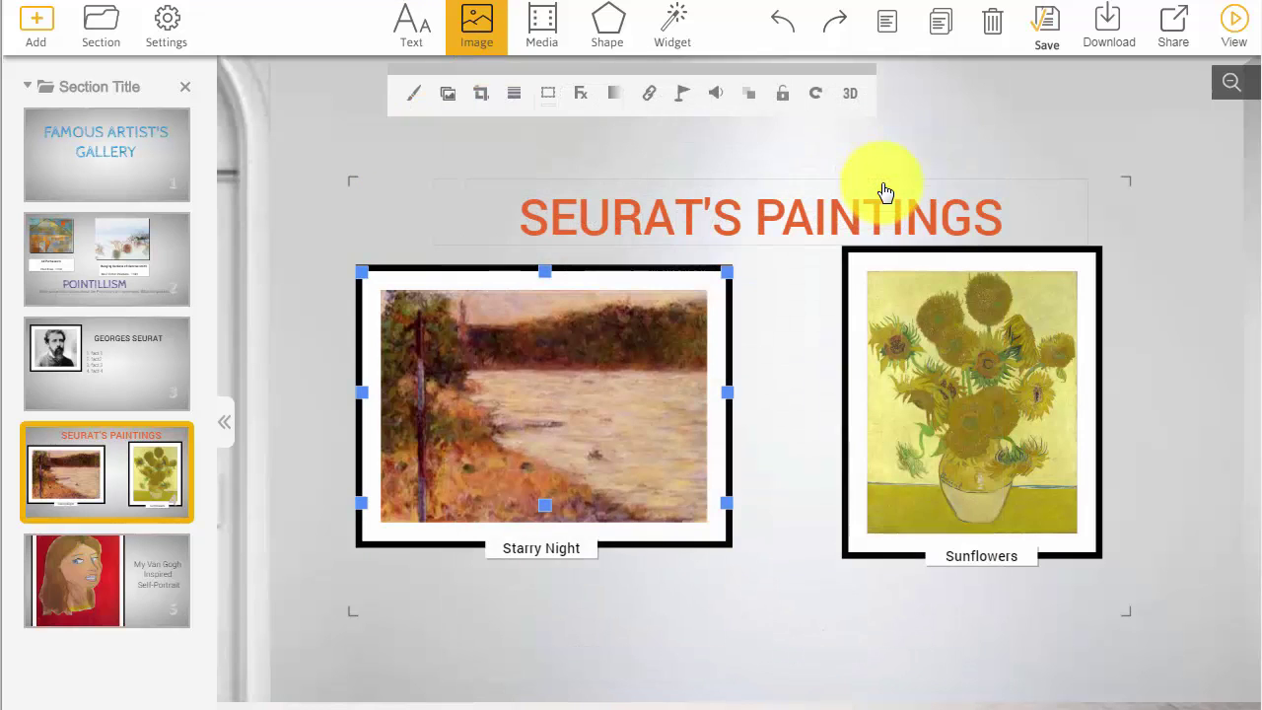
click(540, 558)
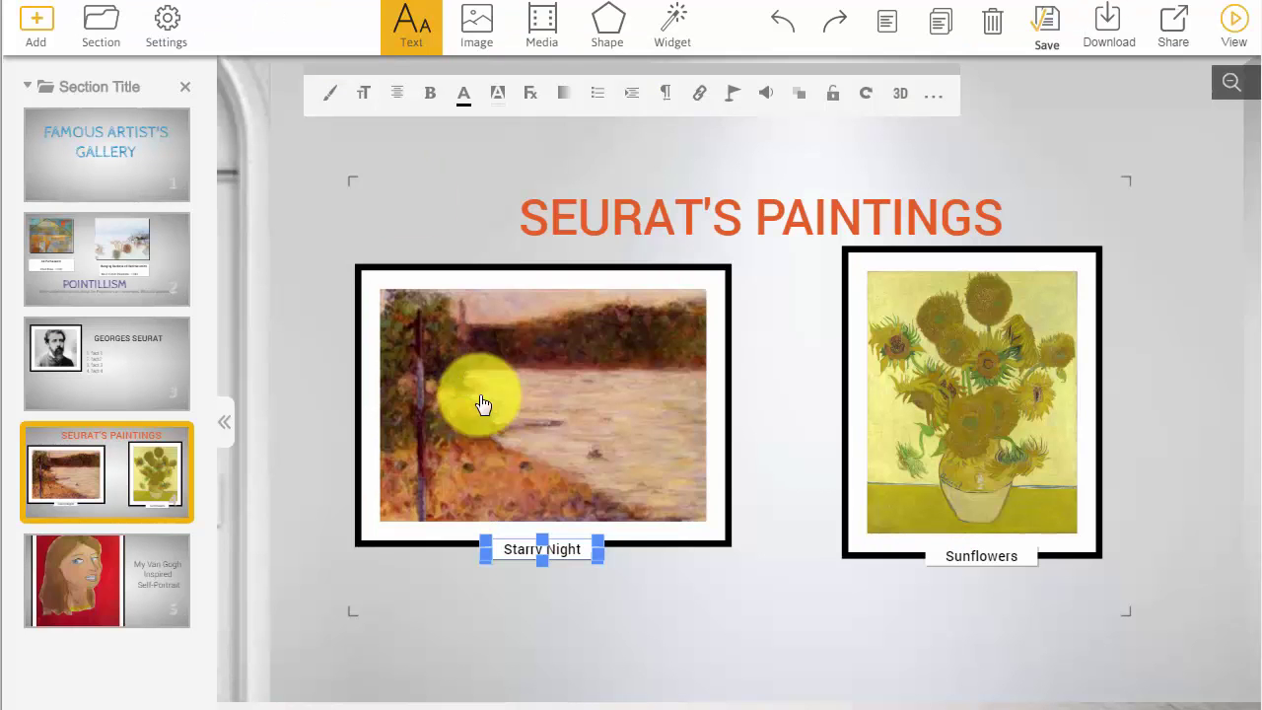
Step: Change the left painting's caption from Starry Night to 'A Riverbank'
click(583, 556)
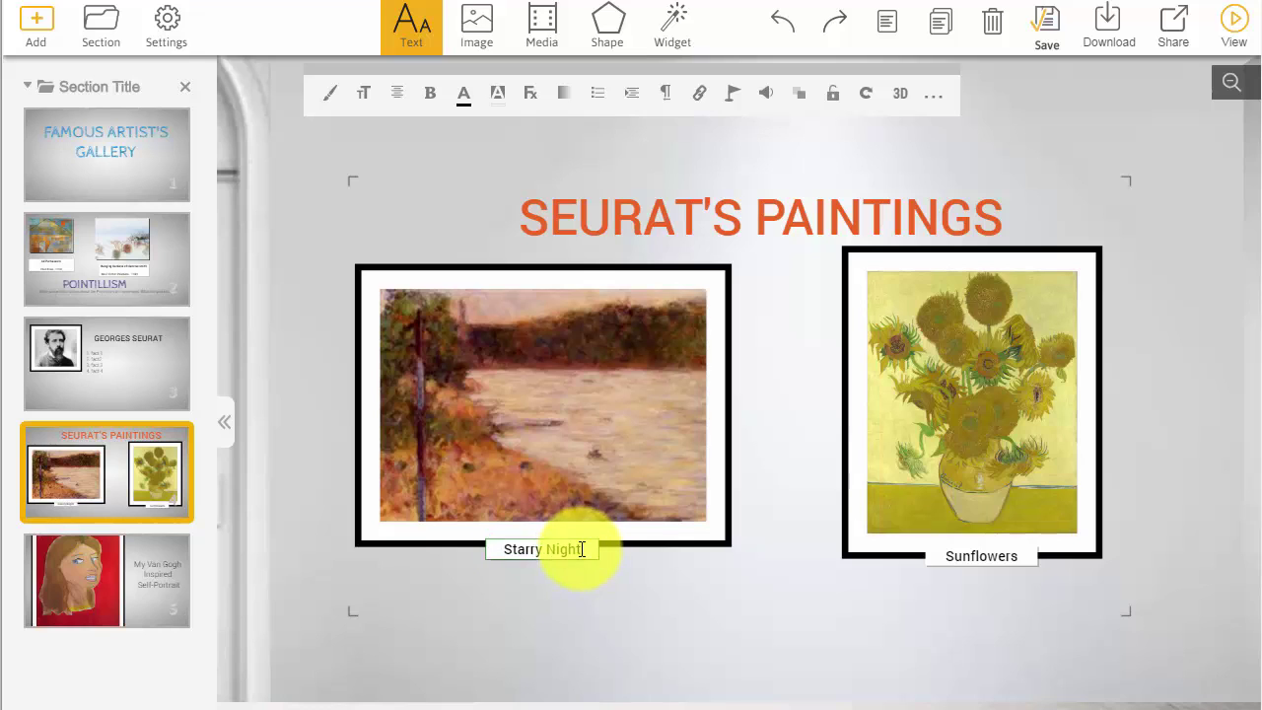
drag(585, 549, 505, 549)
key(BackSpace)
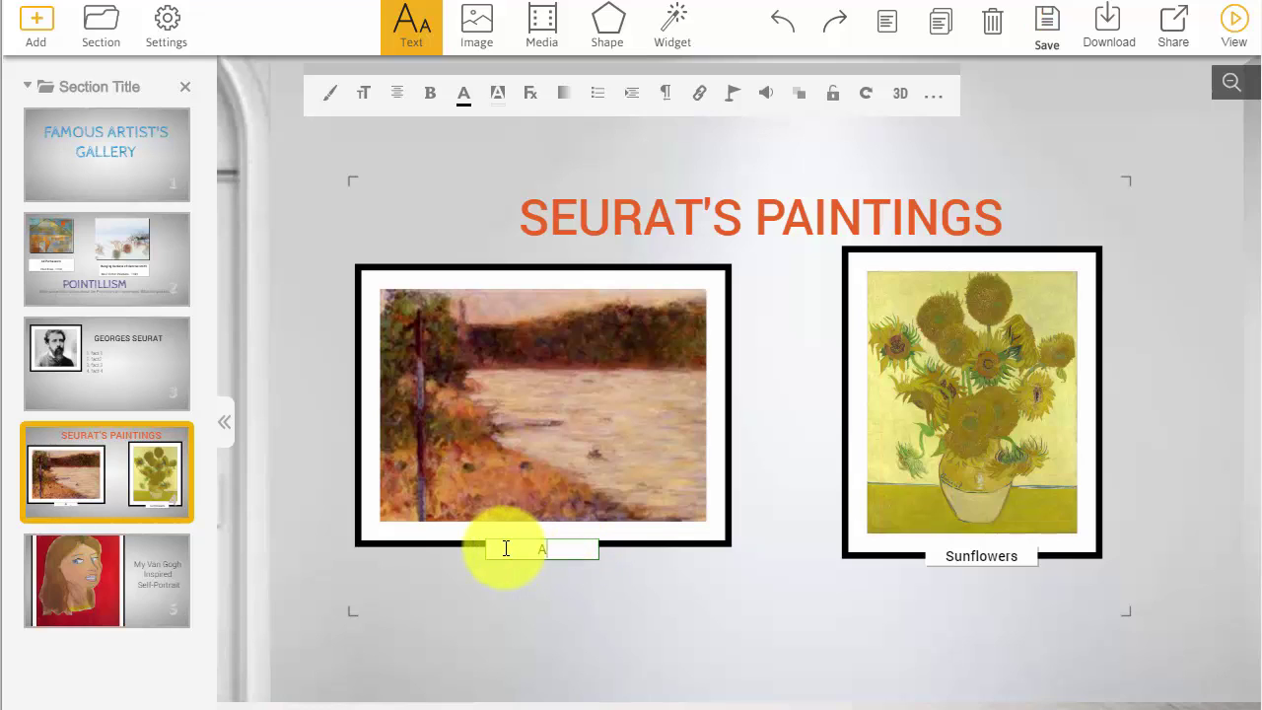
text(A Riverbank)
click(530, 589)
click(523, 549)
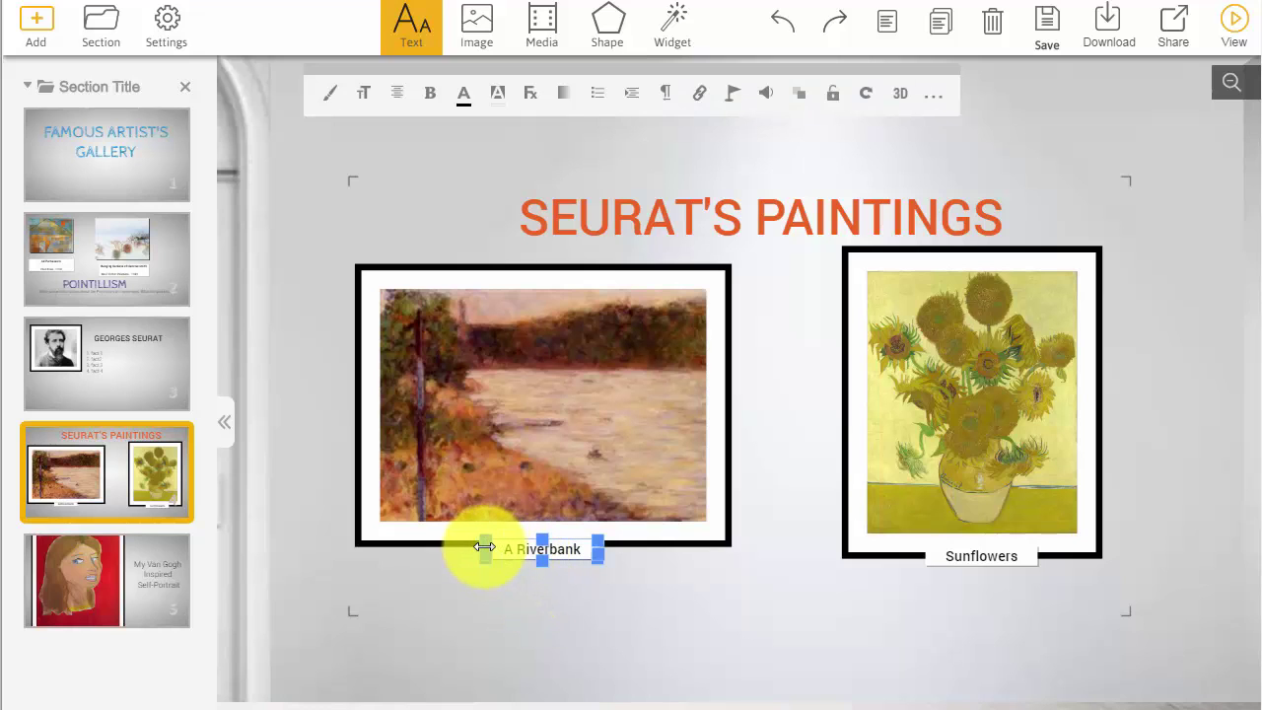
click(767, 609)
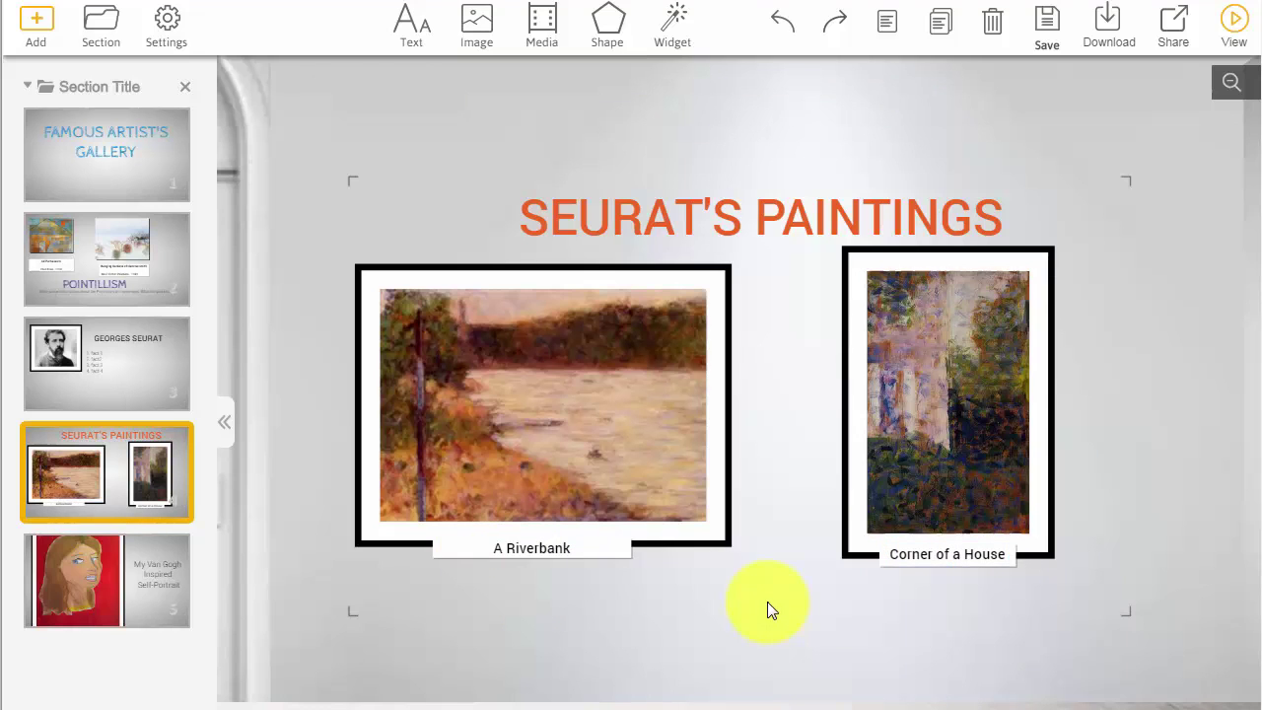
Step: Rewrite the fifth slide's title as 'My Pointillism' with 'Landscape' on a second line
click(159, 577)
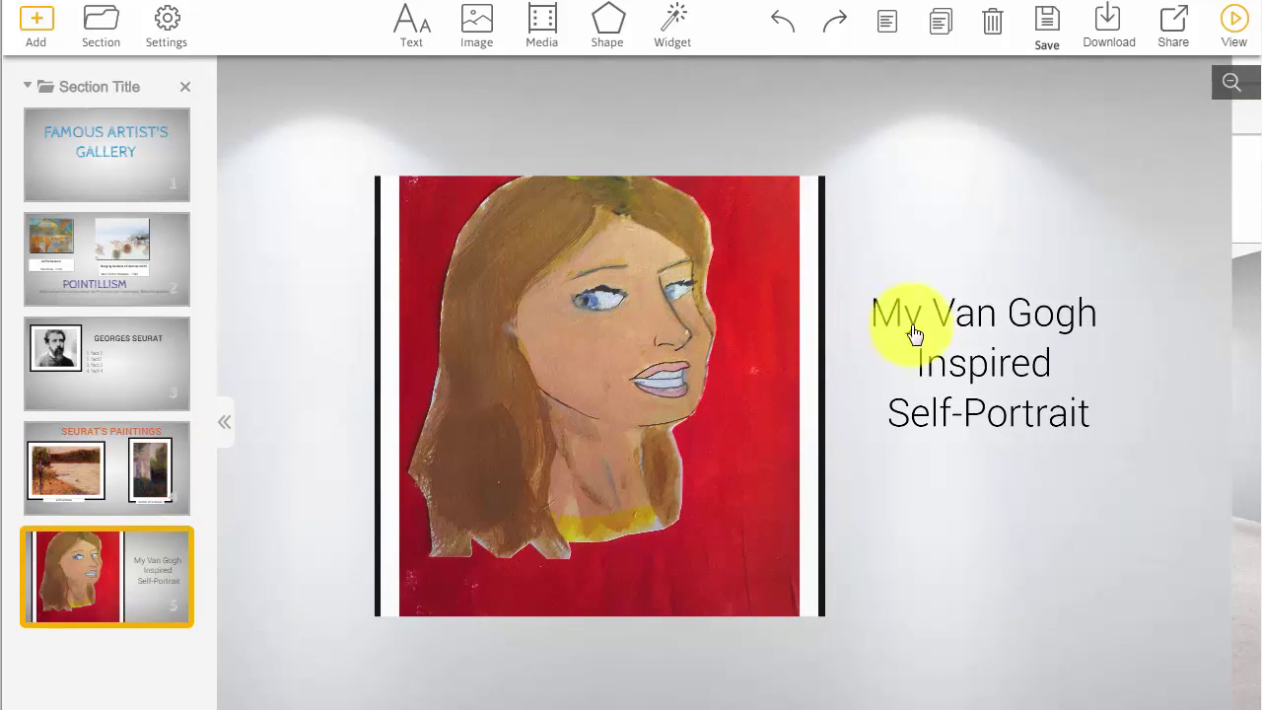
click(944, 335)
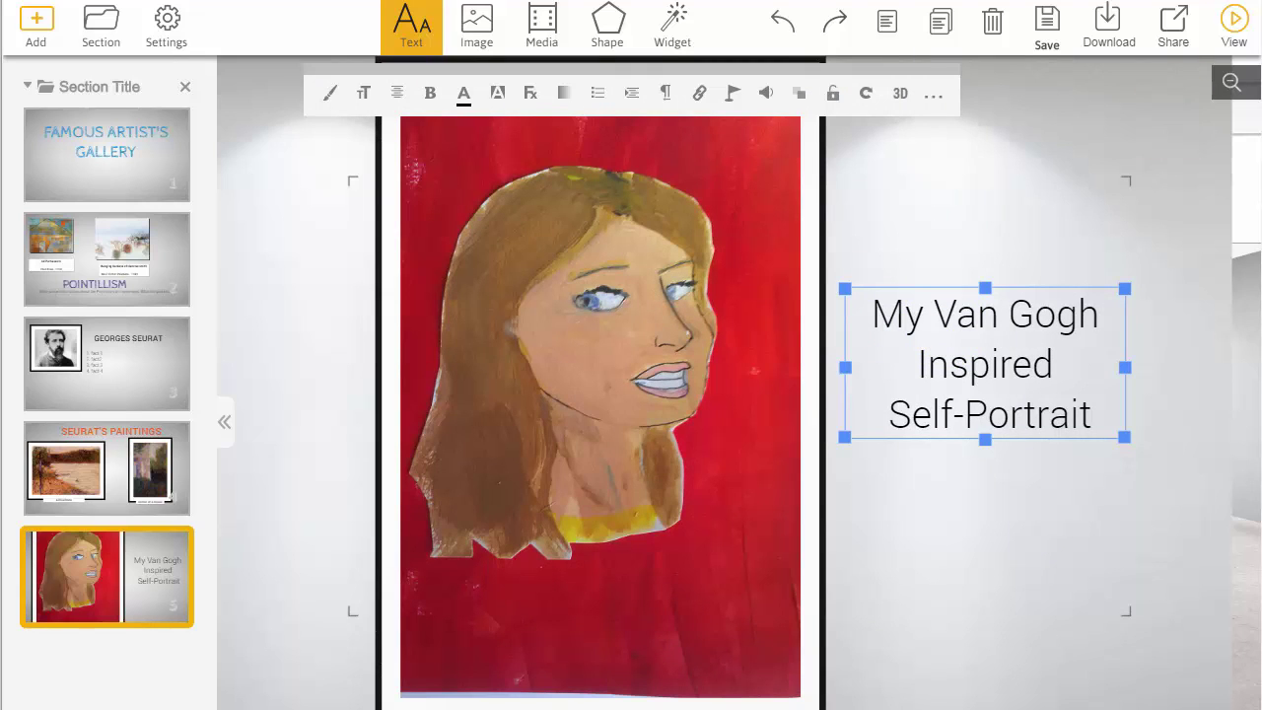
double_click(971, 359)
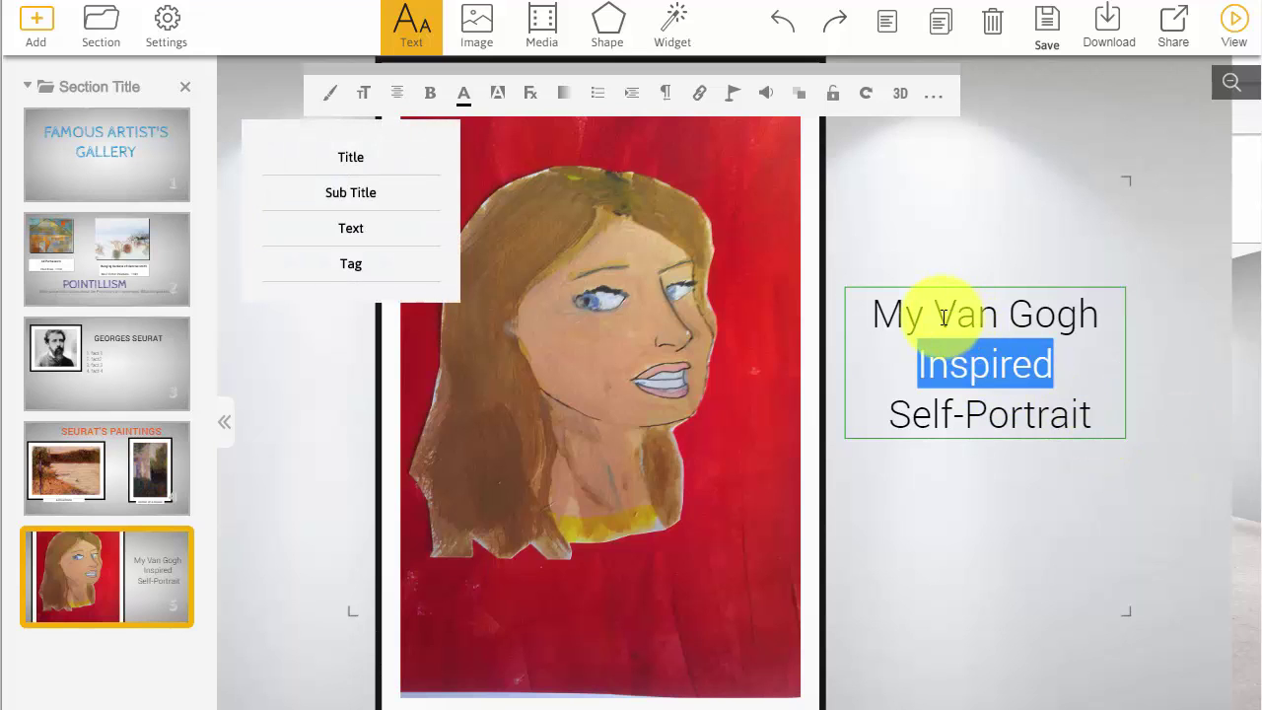
drag(933, 313, 1094, 417)
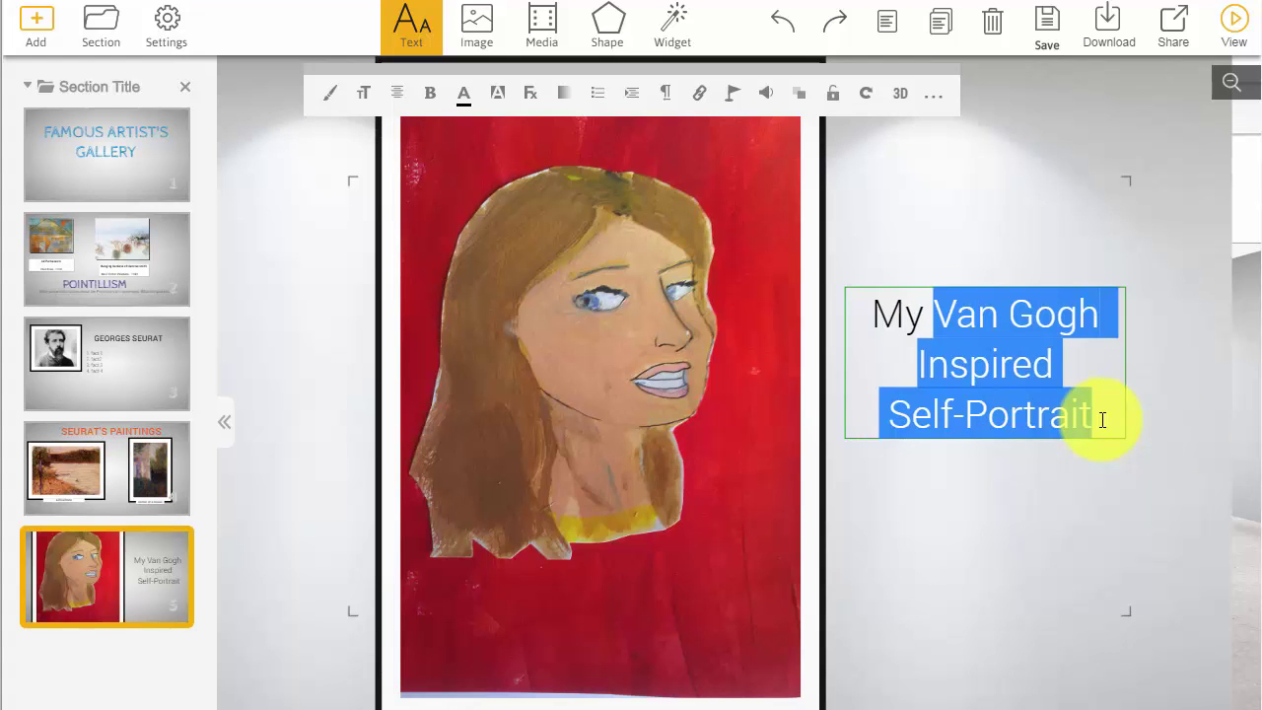
text(Poi)
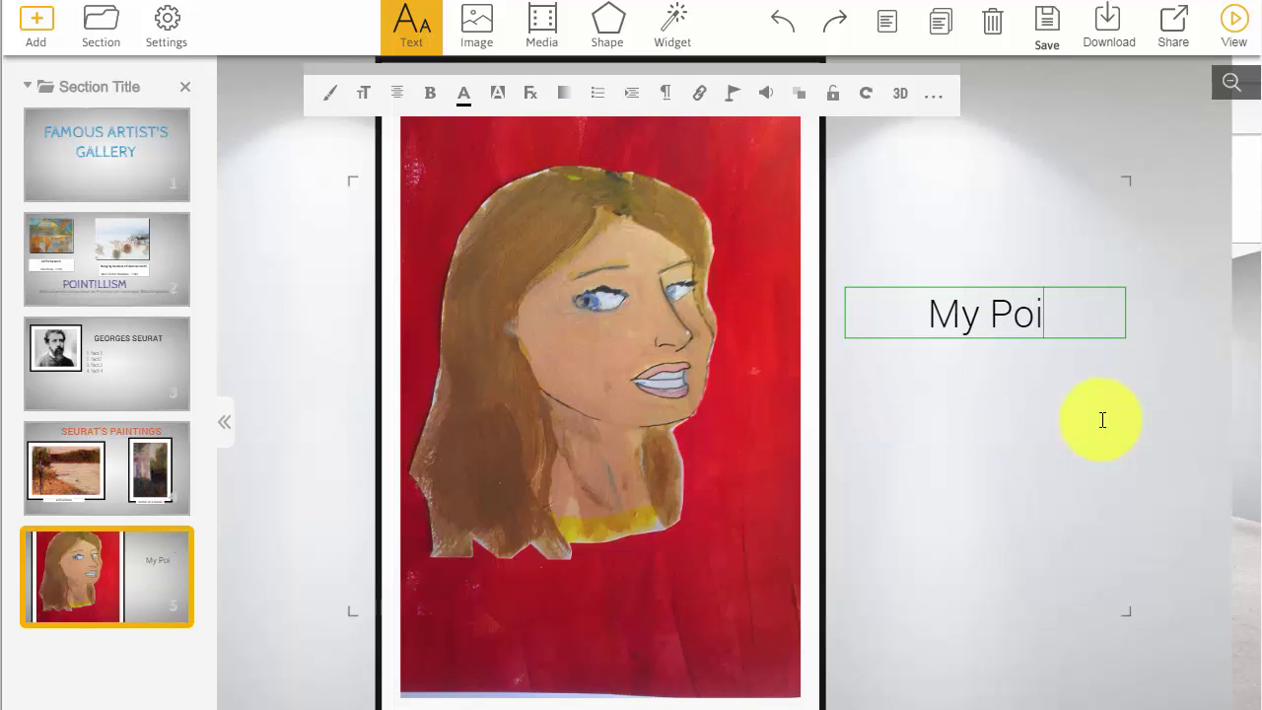
text(ntilli)
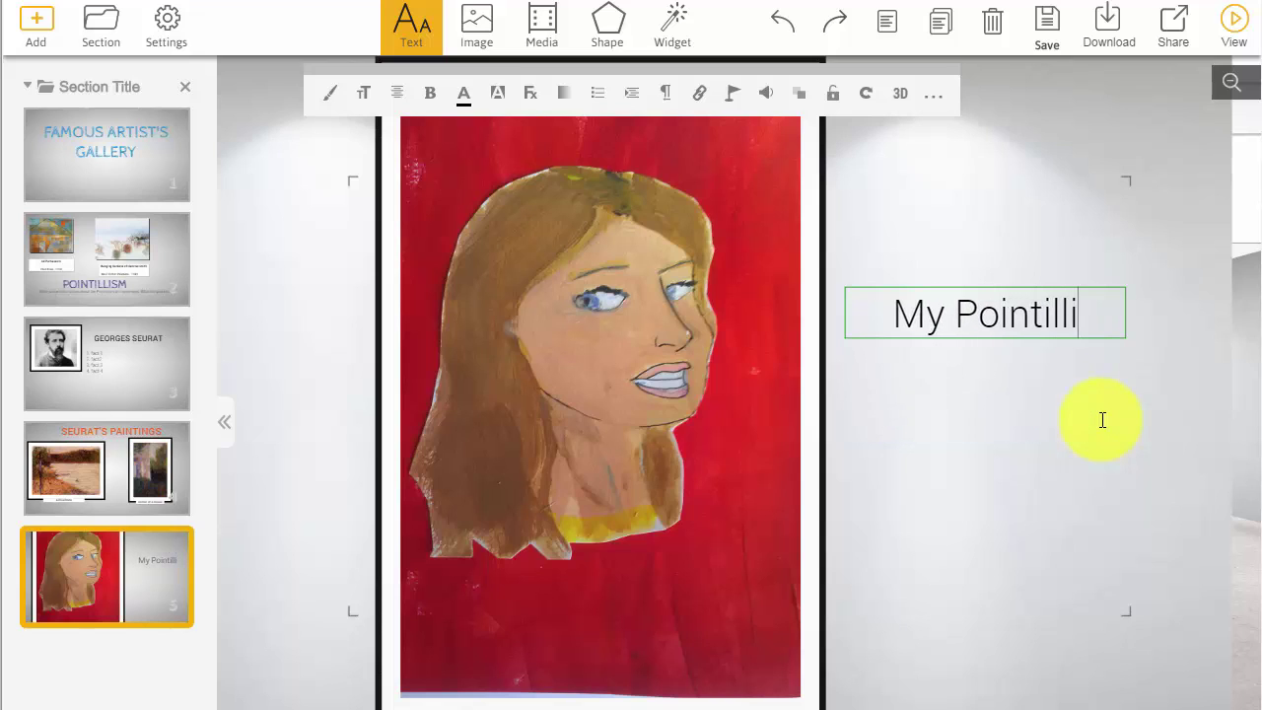
text(sm)
key(Return)
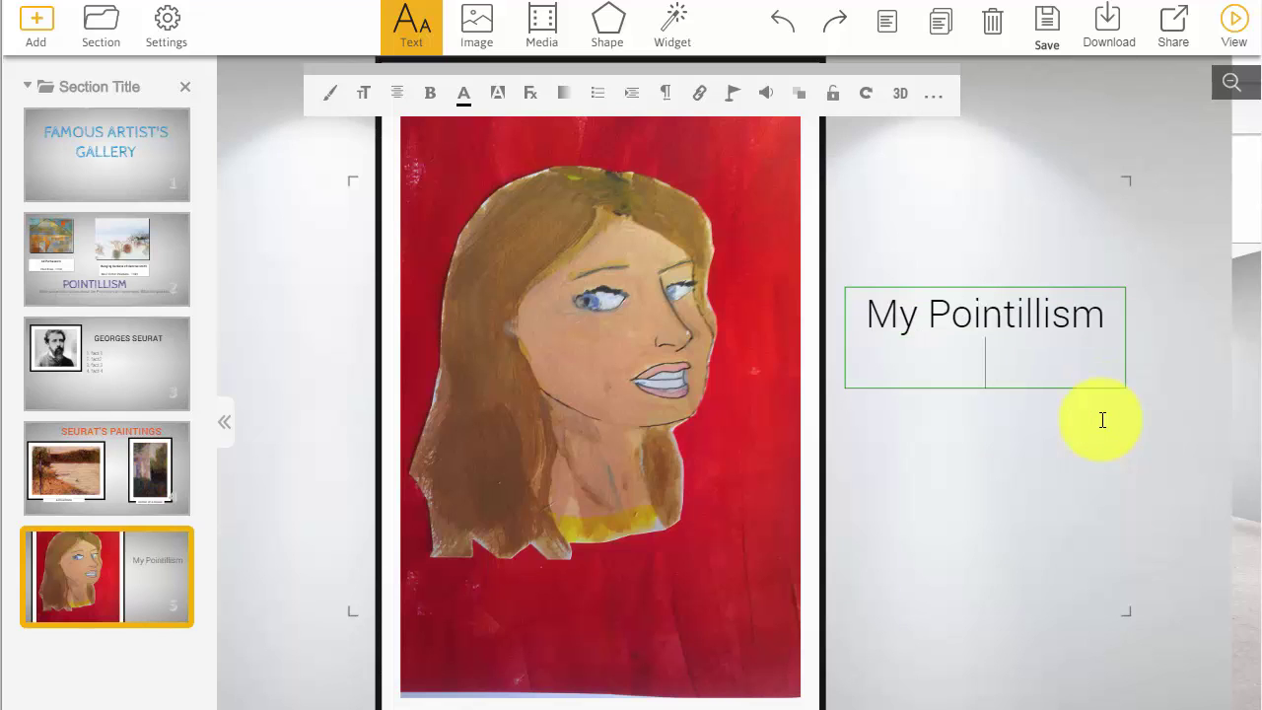
text(Landsc)
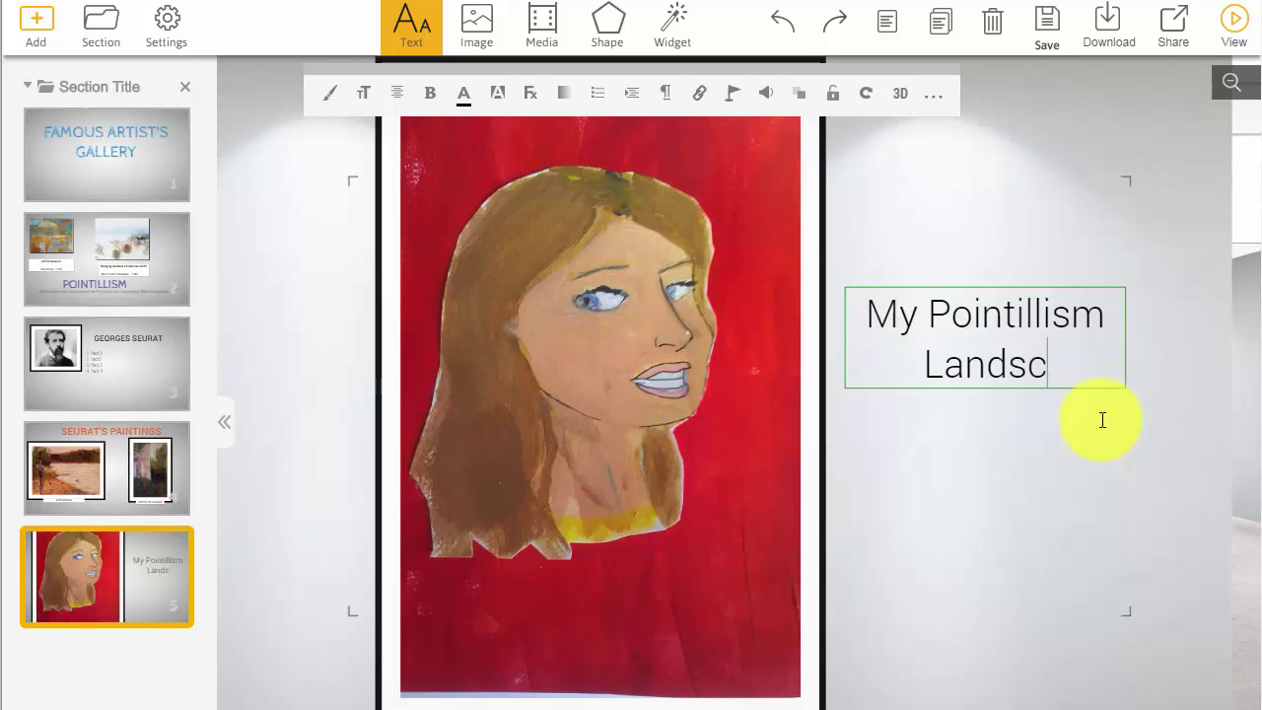
text(ape)
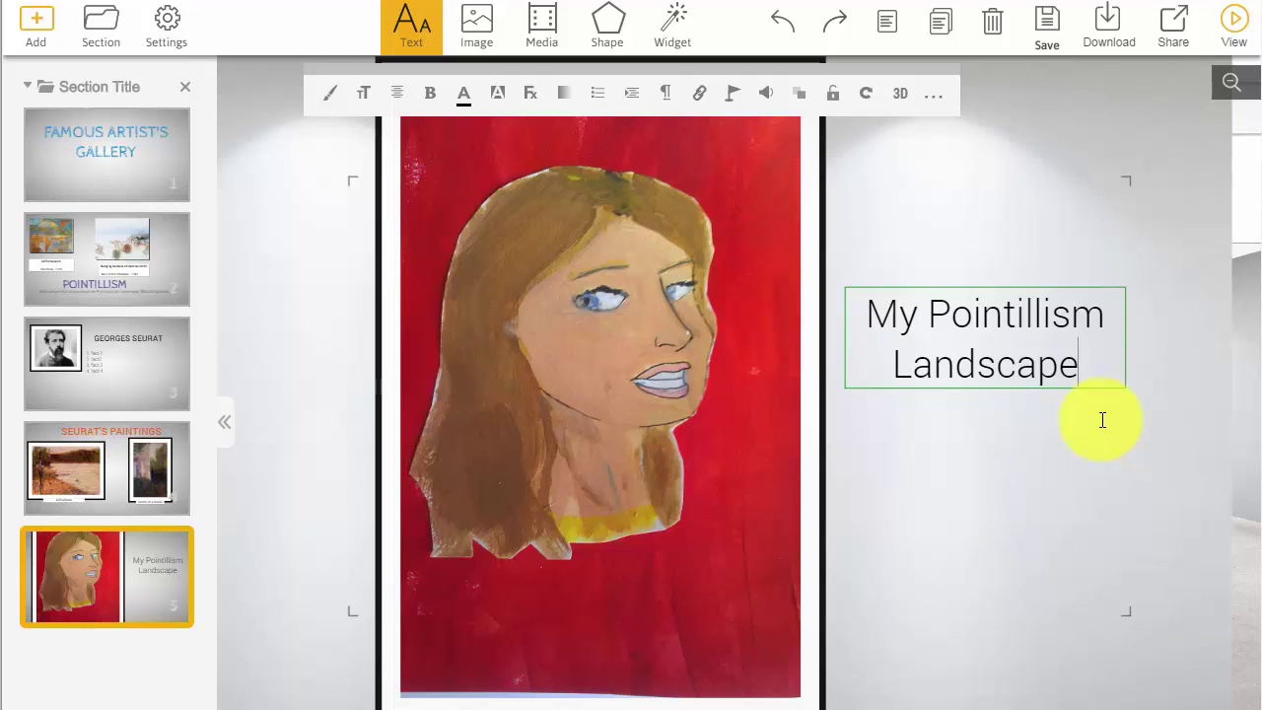
Step: Replace the self-portrait with the landscape painting uploaded from the computer
click(602, 394)
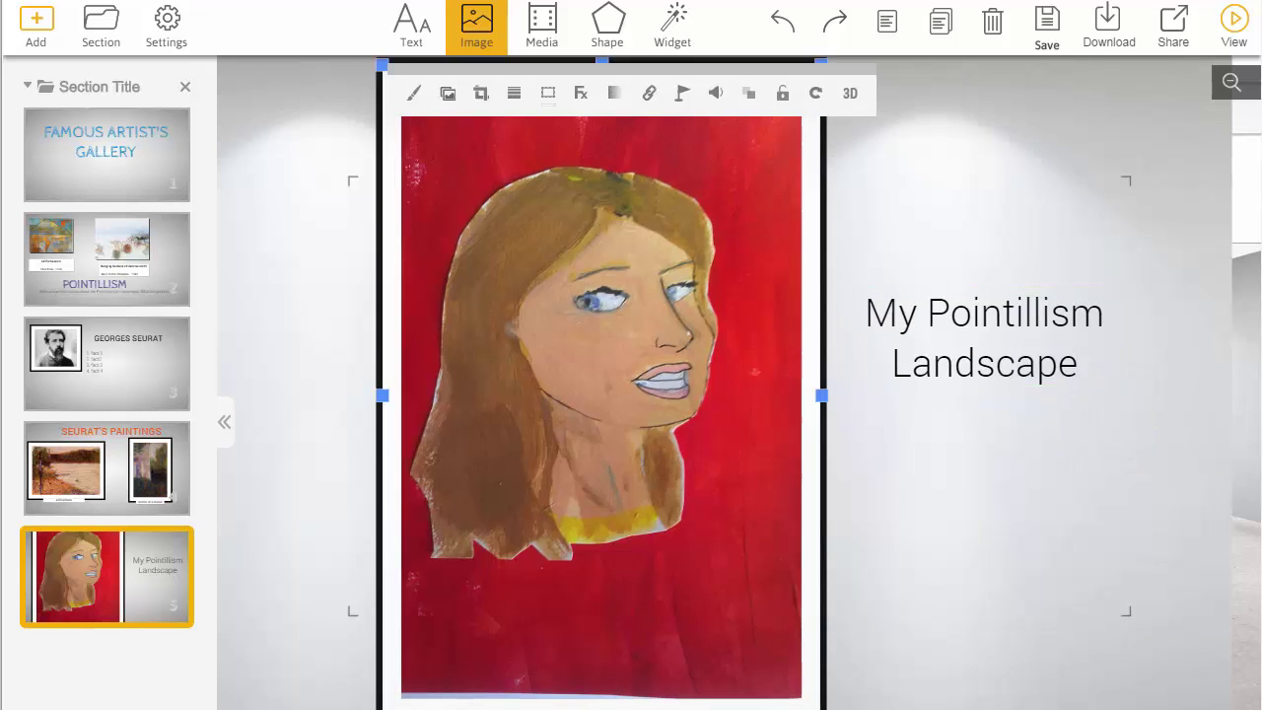
click(605, 345)
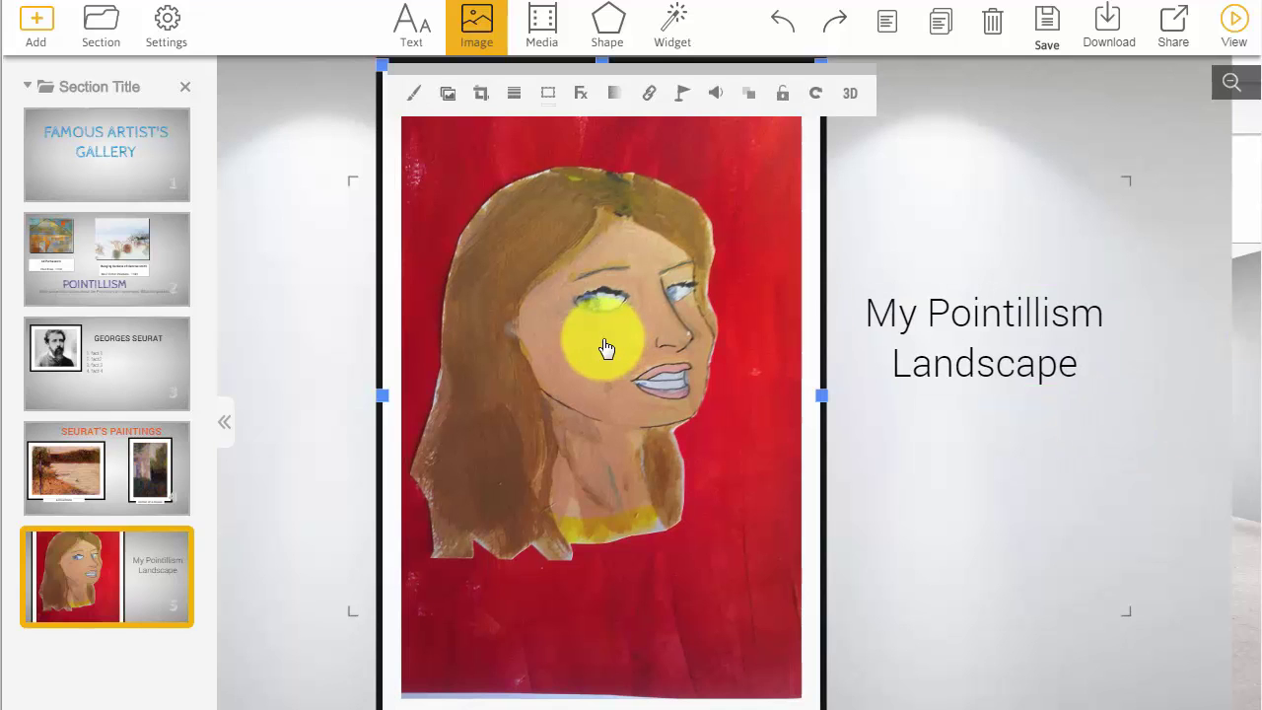
click(454, 113)
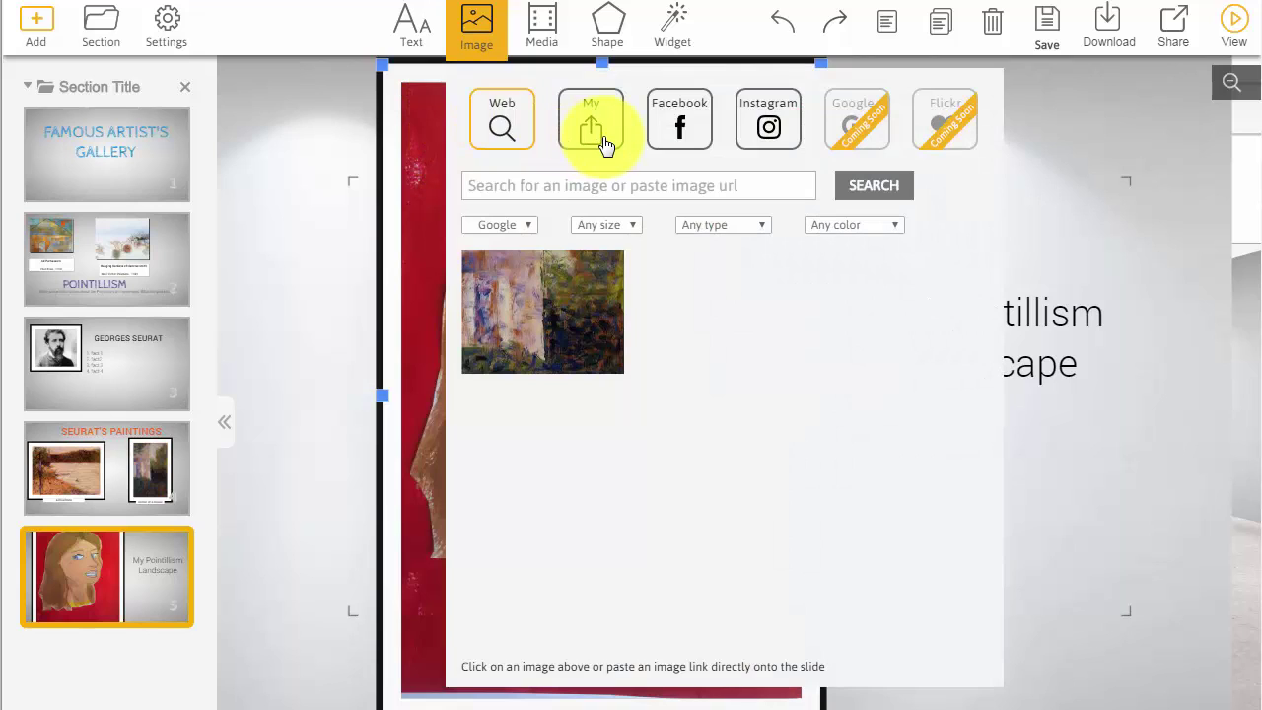
click(605, 138)
click(718, 184)
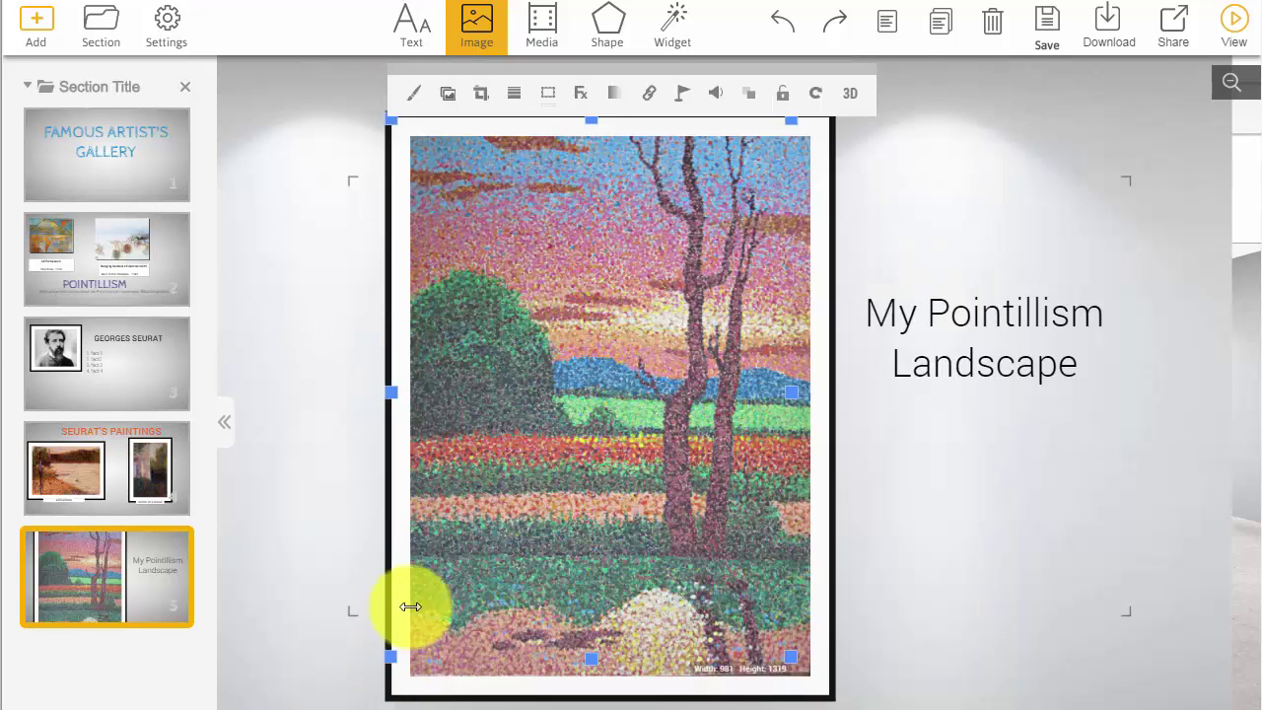
Step: Remove the landscape's frame, resize and reposition it, and shift the title slightly left
drag(410, 606, 527, 479)
drag(647, 389, 559, 452)
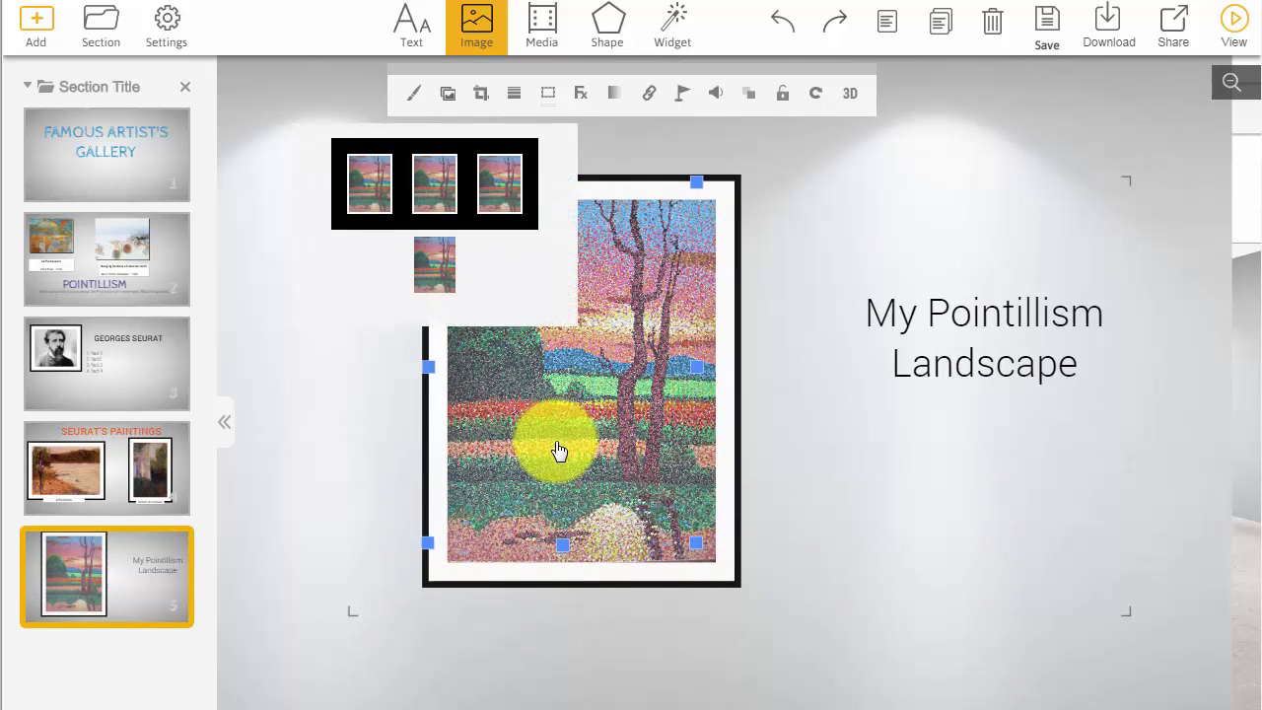
click(430, 276)
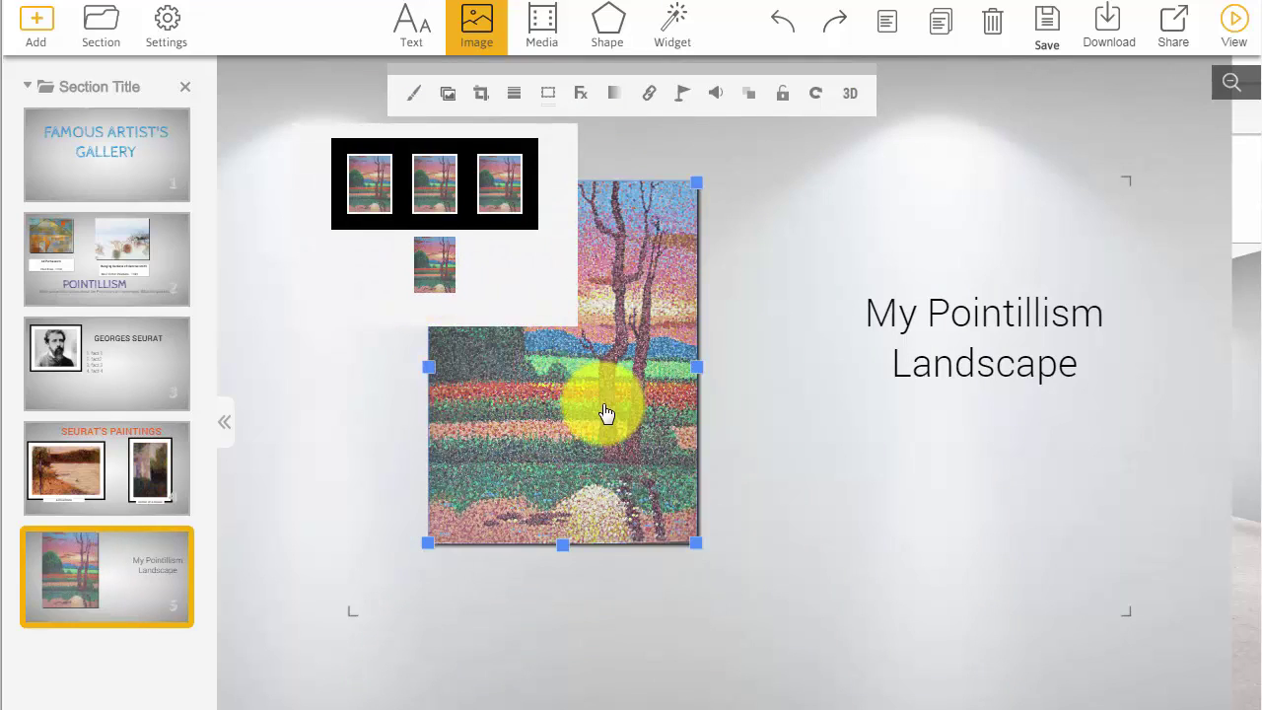
drag(719, 558, 783, 609)
drag(617, 444, 605, 445)
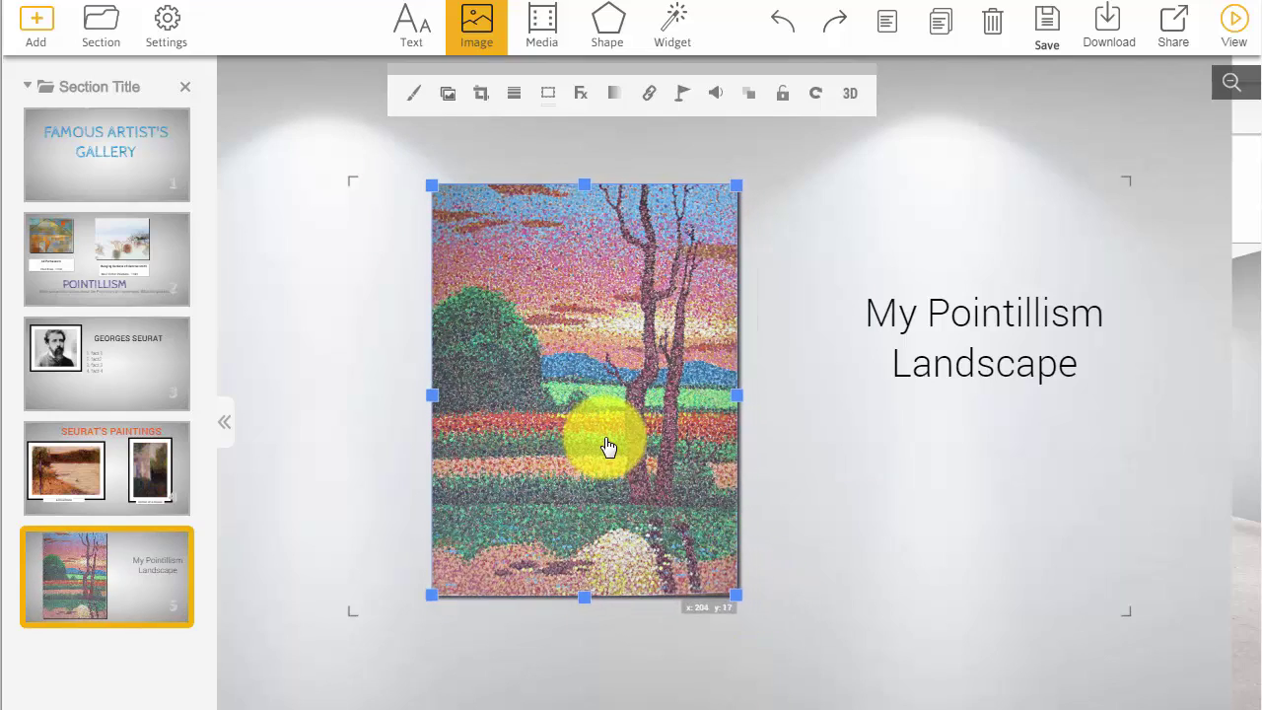
click(945, 342)
drag(944, 342, 914, 342)
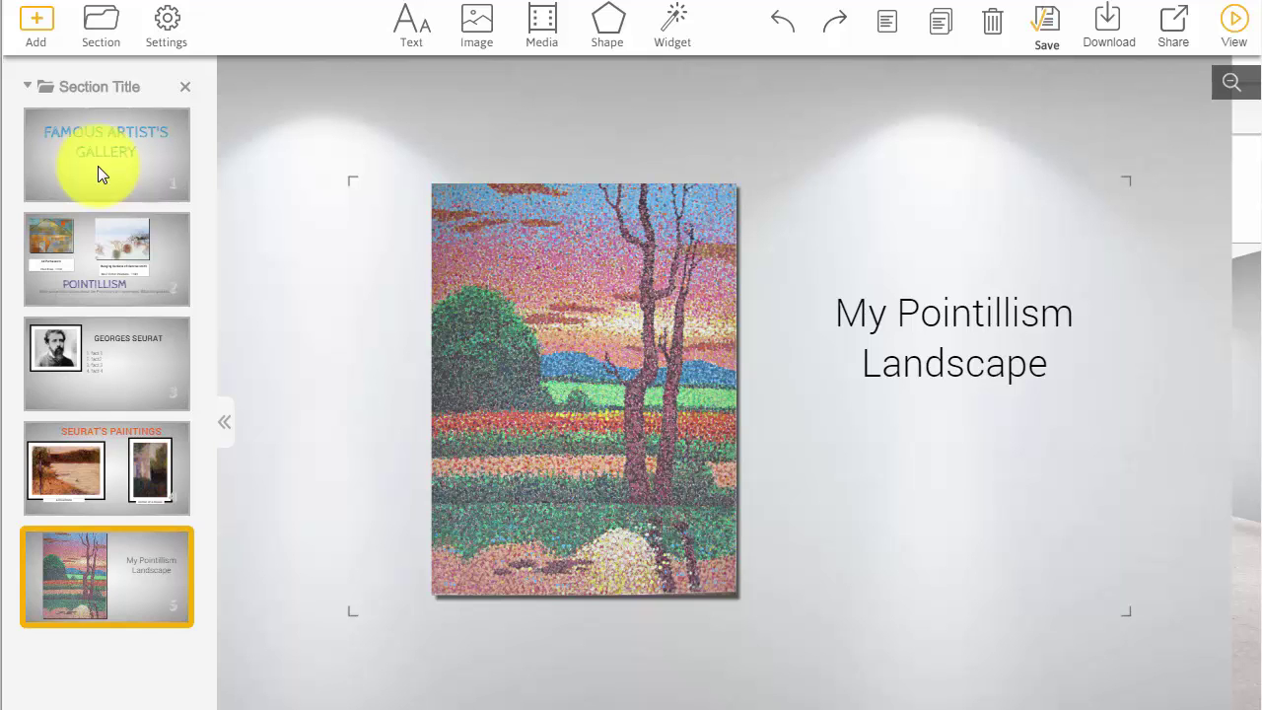
Step: Preview the presentation from the title slide and advance to the next slide
click(97, 167)
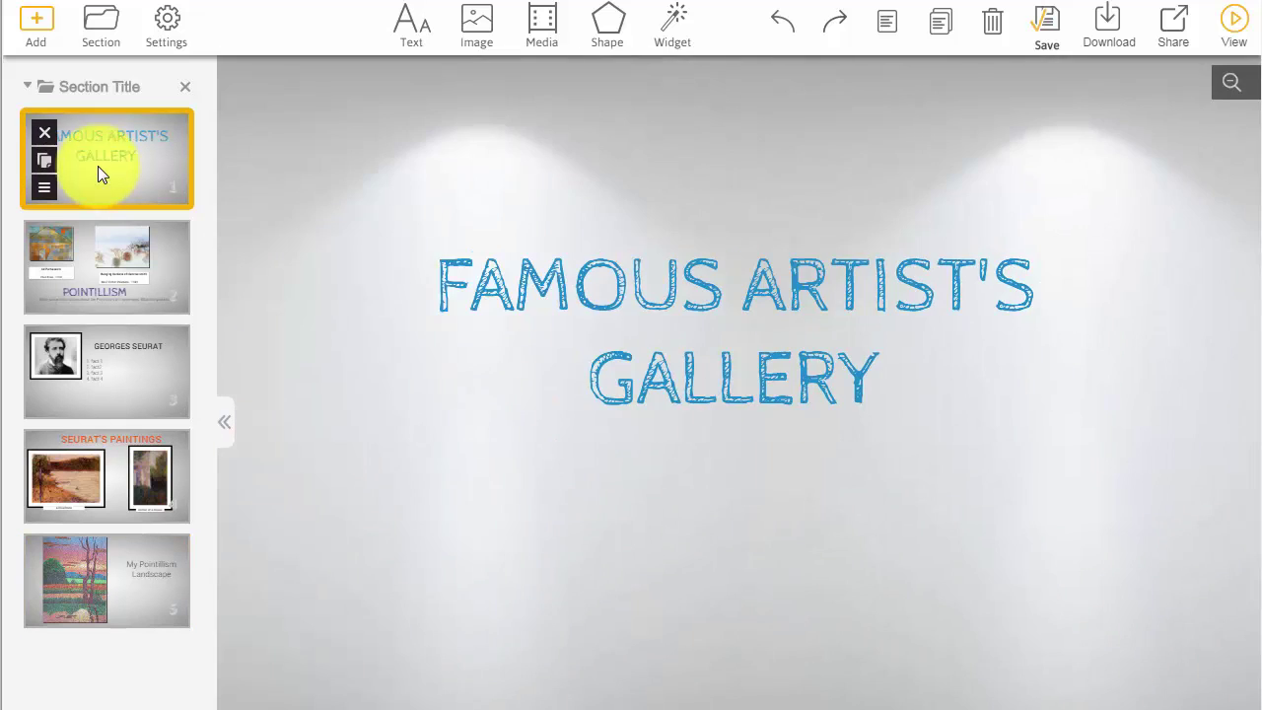
click(1235, 25)
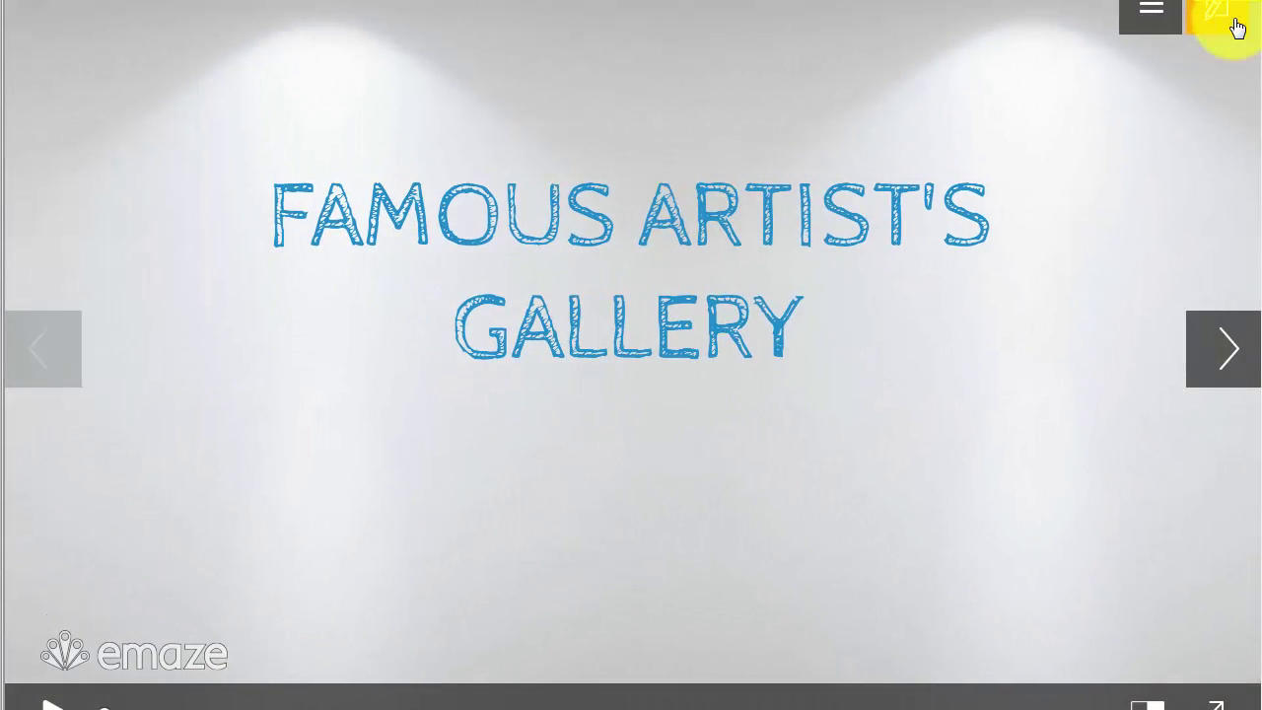
click(1243, 355)
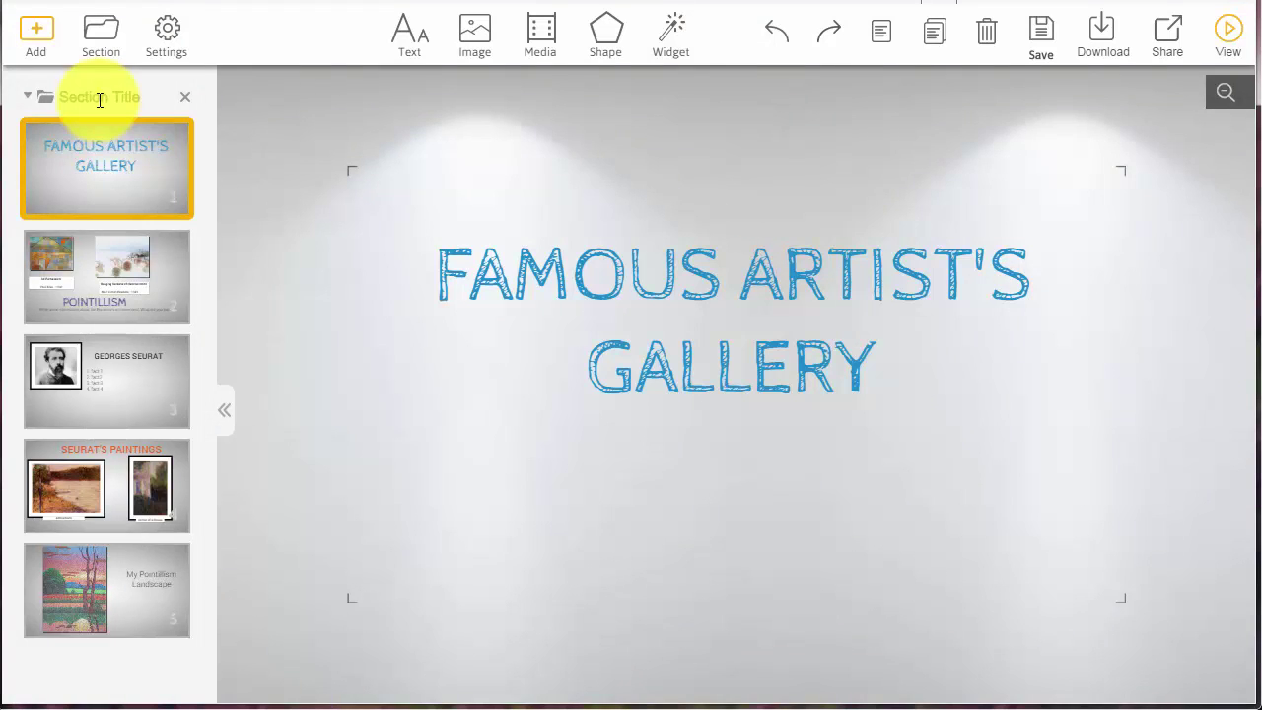
Step: Duplicate the Pointillism slide and move the copy to the end of the deck
click(162, 261)
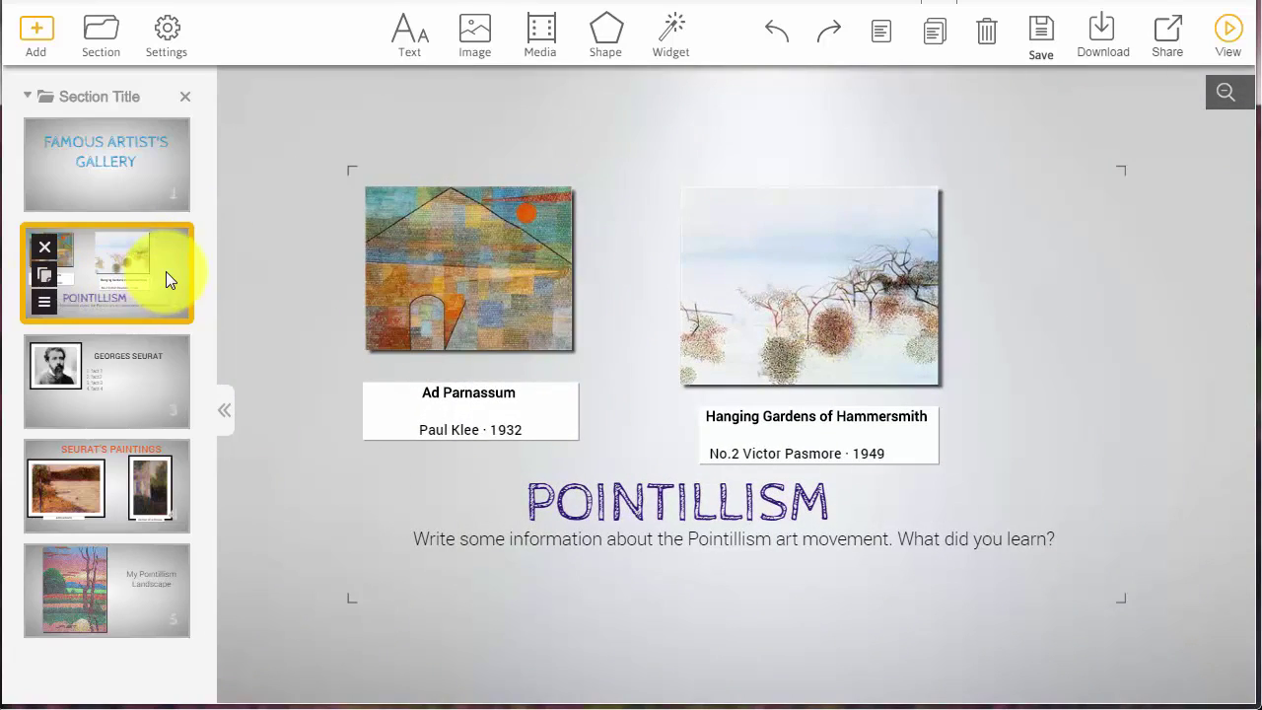
click(49, 281)
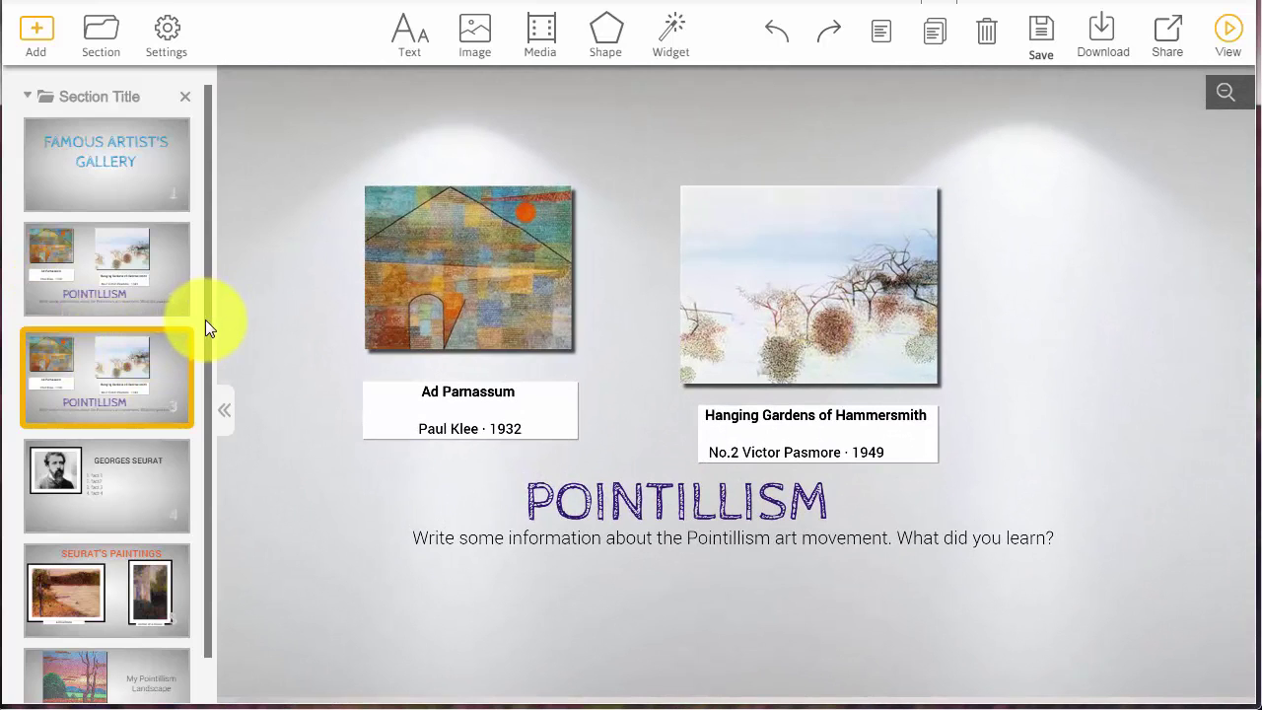
mouse_move(115, 324)
mouse_down()
mouse_move(99, 675)
mouse_move(98, 624)
mouse_move(99, 637)
mouse_move(109, 619)
mouse_move(116, 641)
mouse_up()
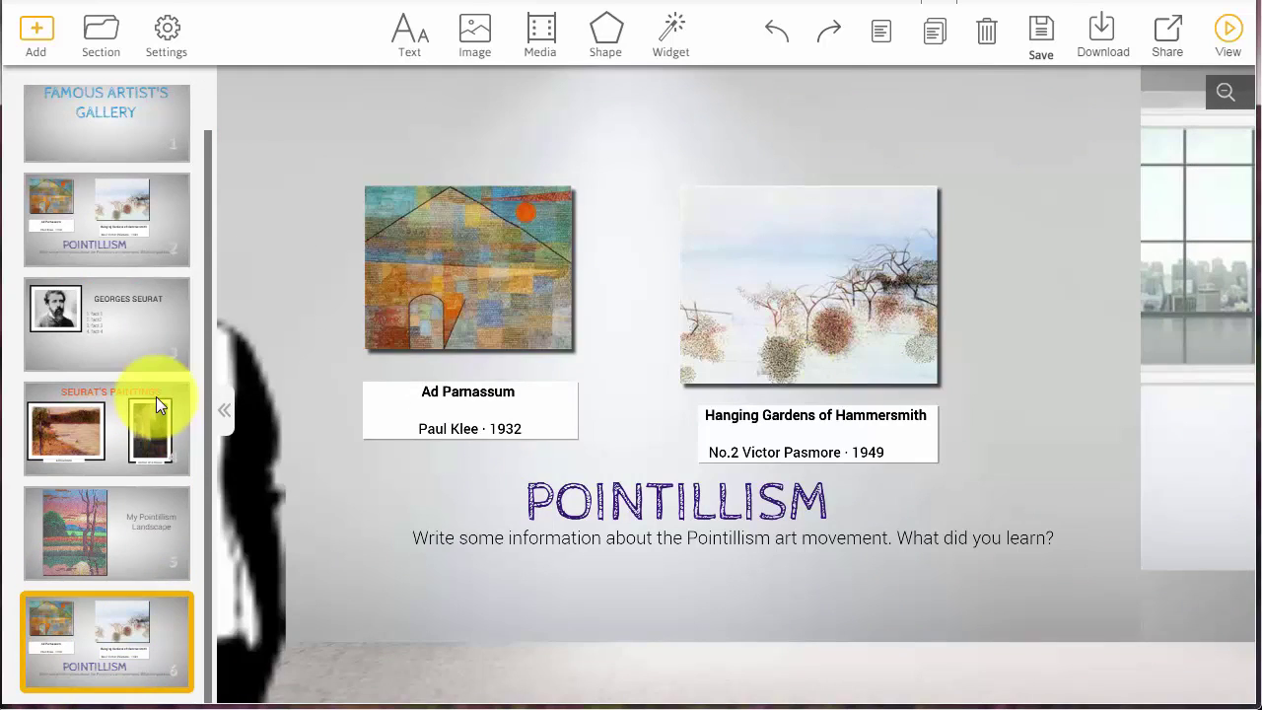
Step: Duplicate the Georges Seurat slide and move the copy after My Pointillism Landscape
click(110, 318)
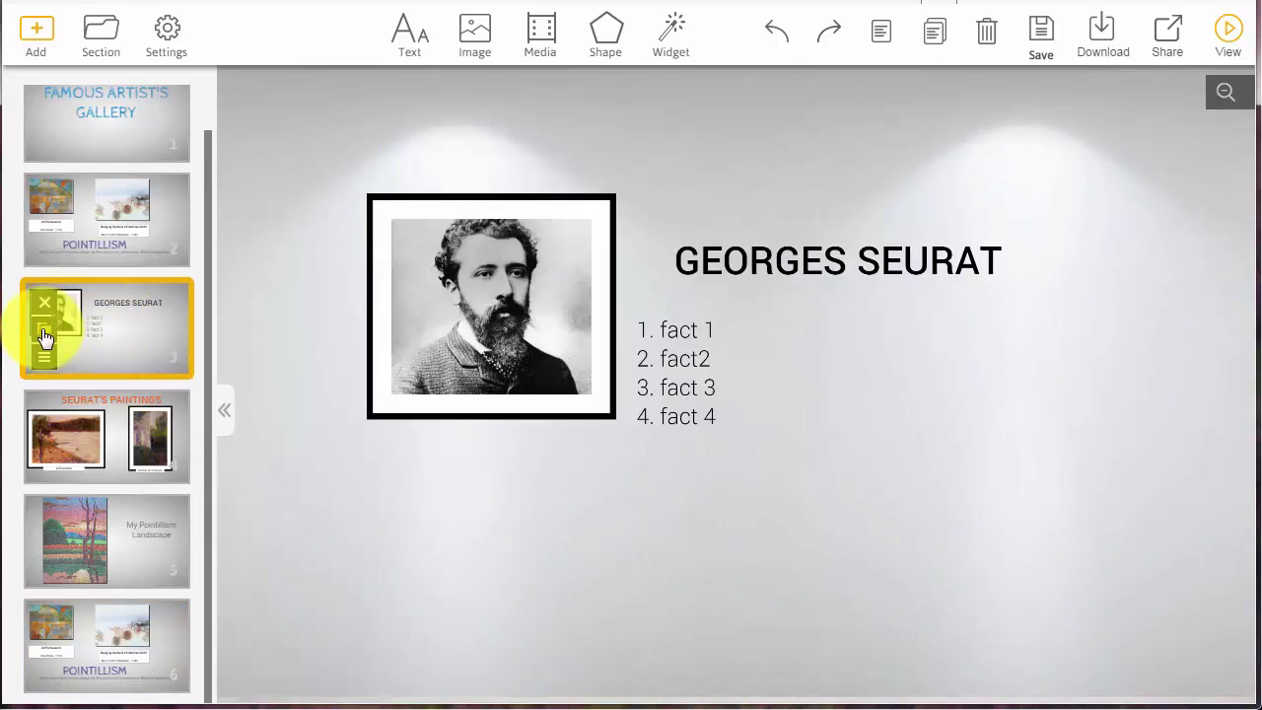
click(44, 330)
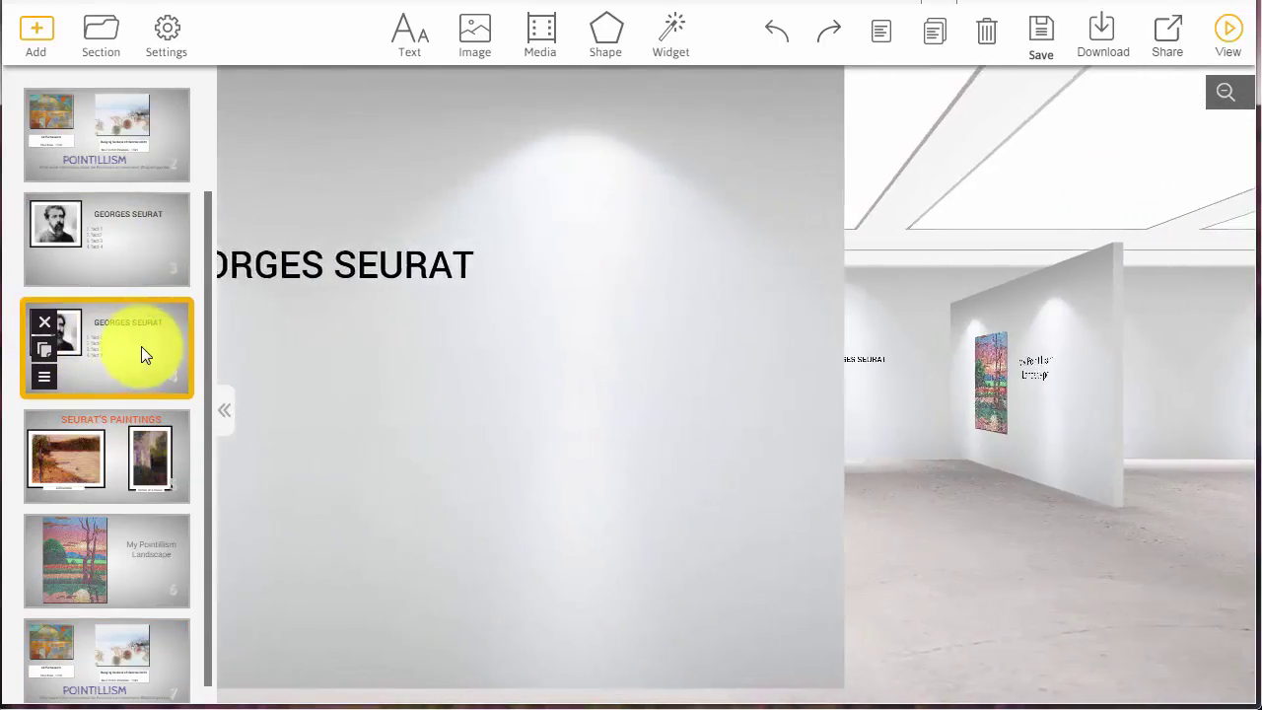
drag(141, 346, 128, 646)
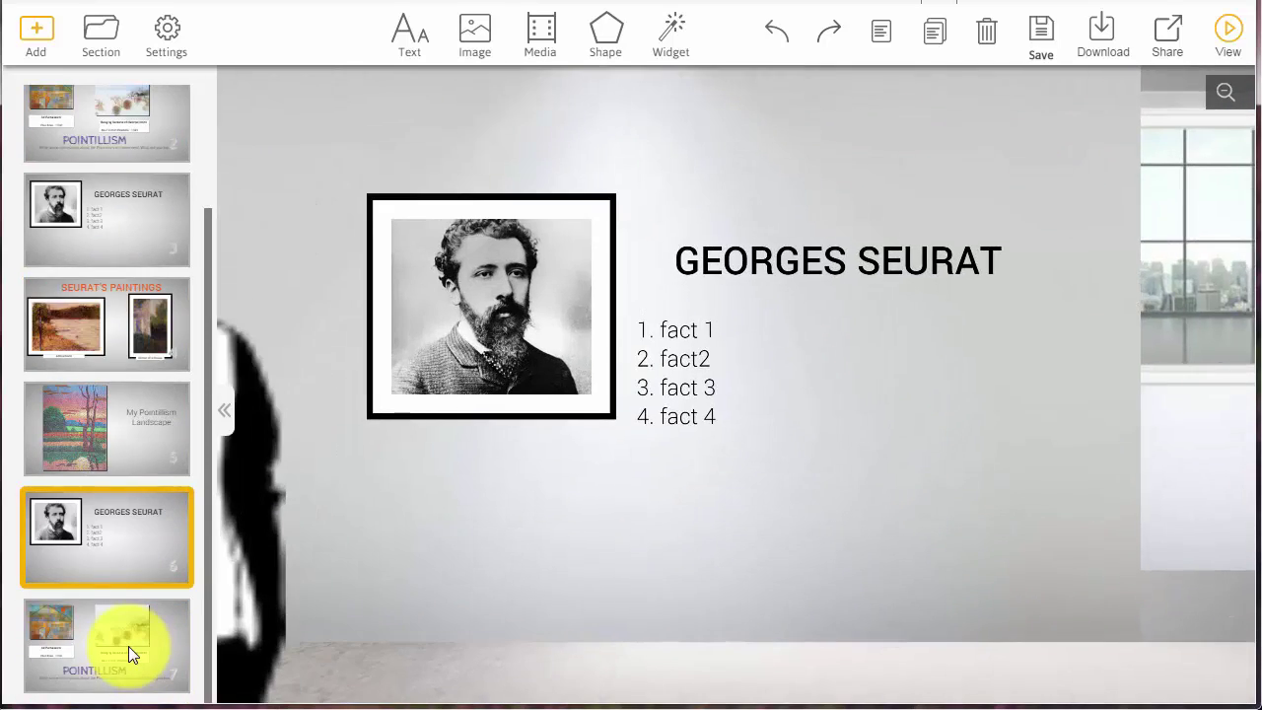